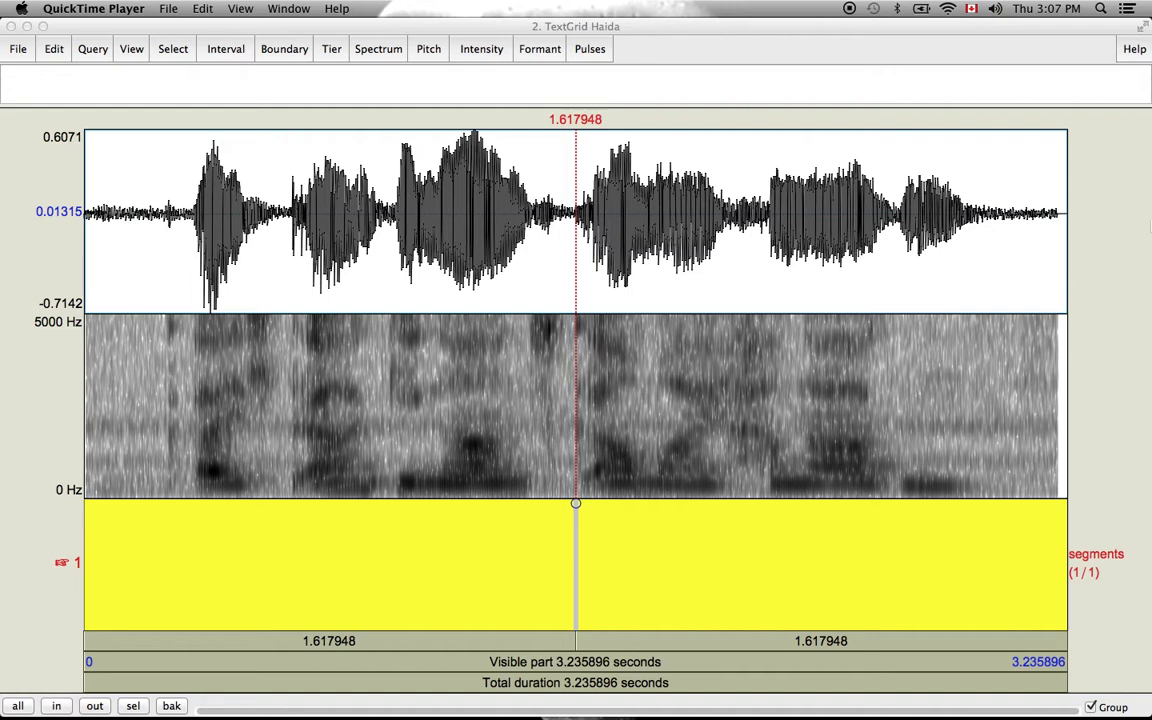
Switch from Praat to the UVic IPA chart open in Google Chrome
{"action": "key", "text": "super+Tab"}
{"action": "key", "text": "super+Tab"}
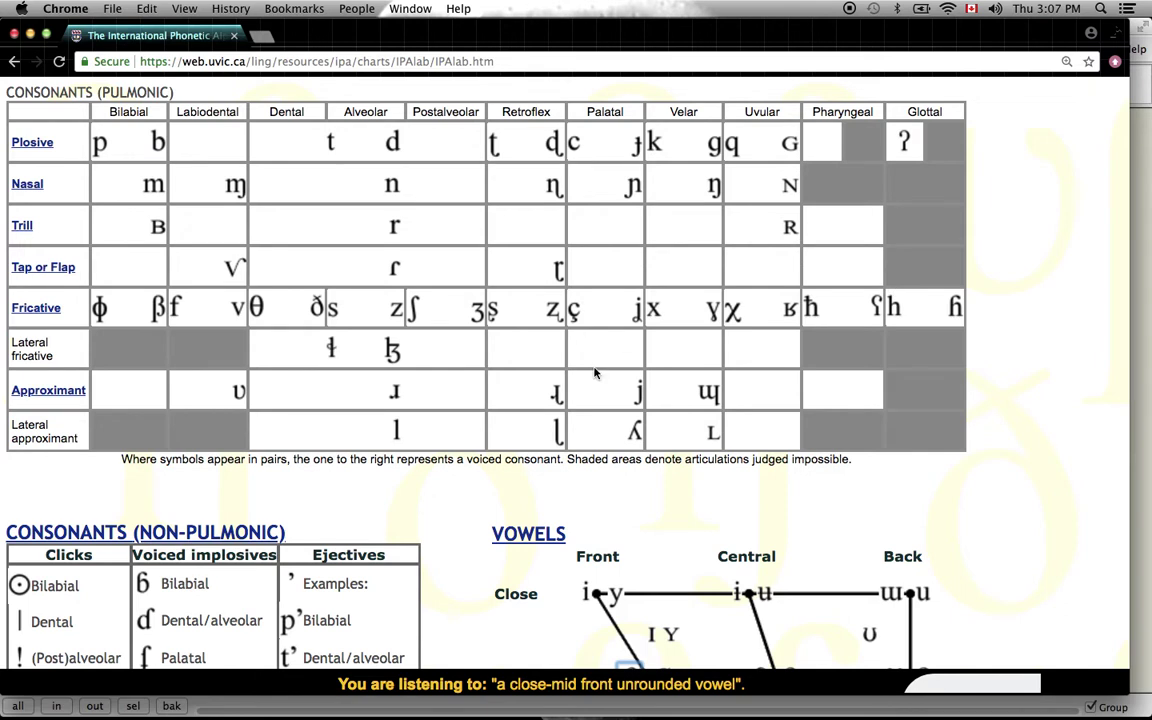
Play the voiced retroflex tap ɽ, labiodental flap ⱱ and retroflex approximant ɻ
{"action": "left_click", "coordinate": [557, 274]}
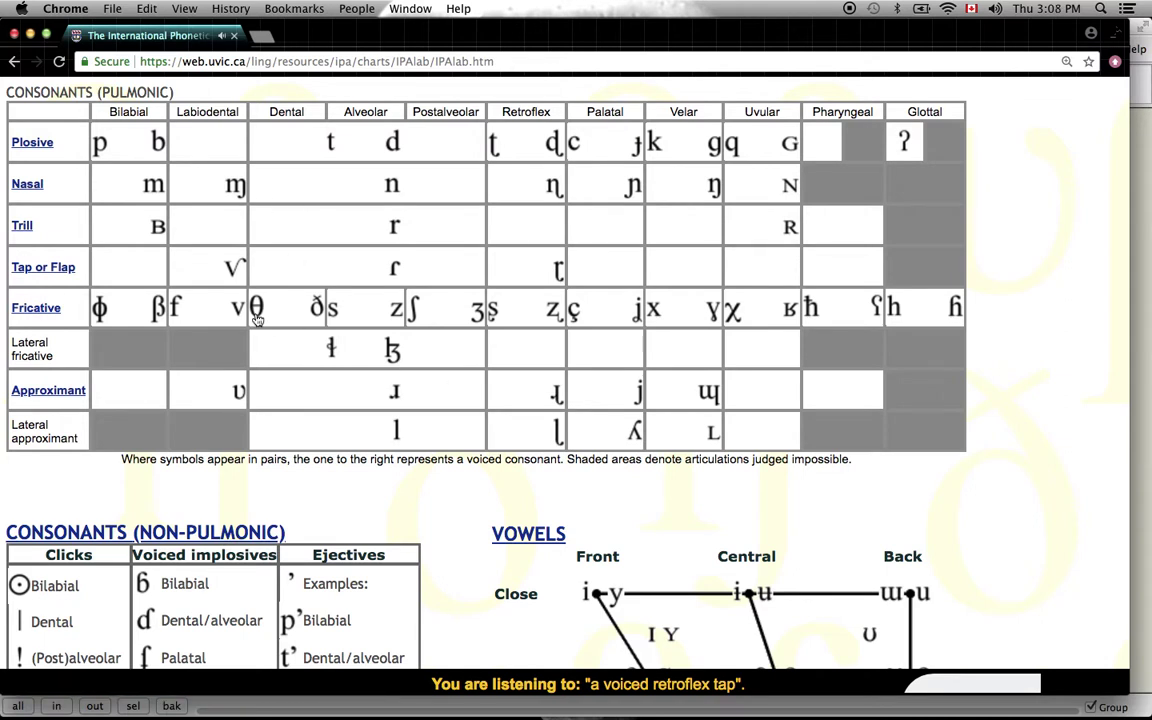
{"action": "left_click", "coordinate": [229, 273]}
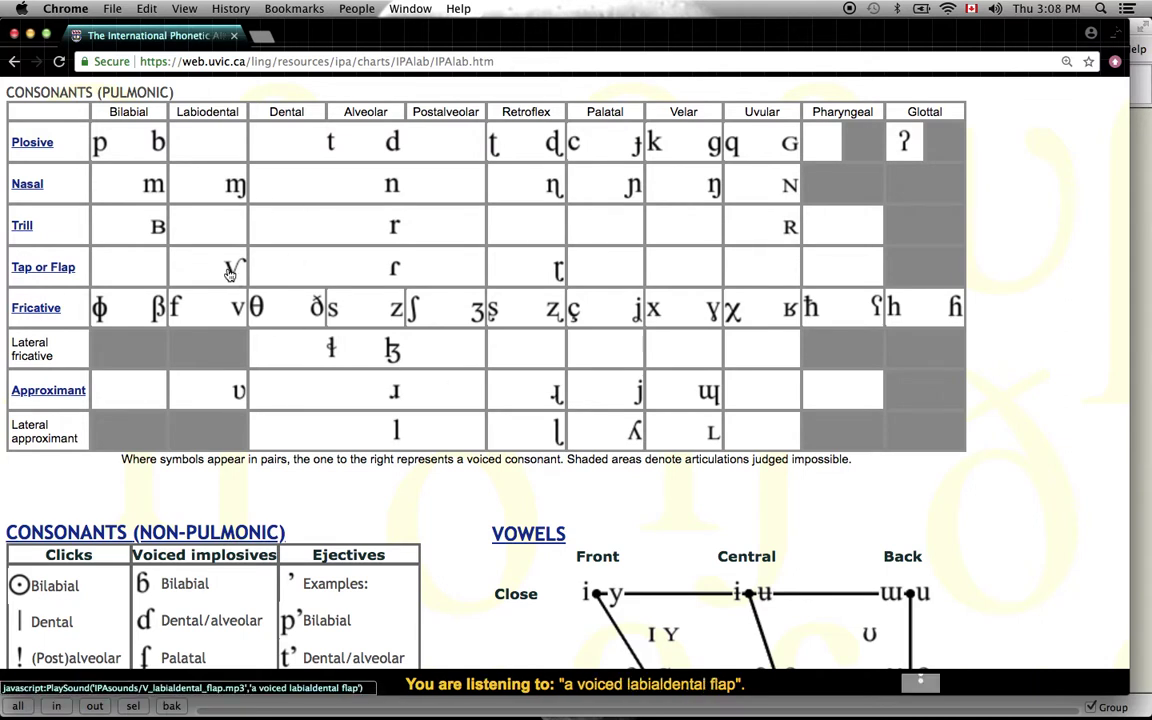
{"action": "left_click", "coordinate": [555, 399]}
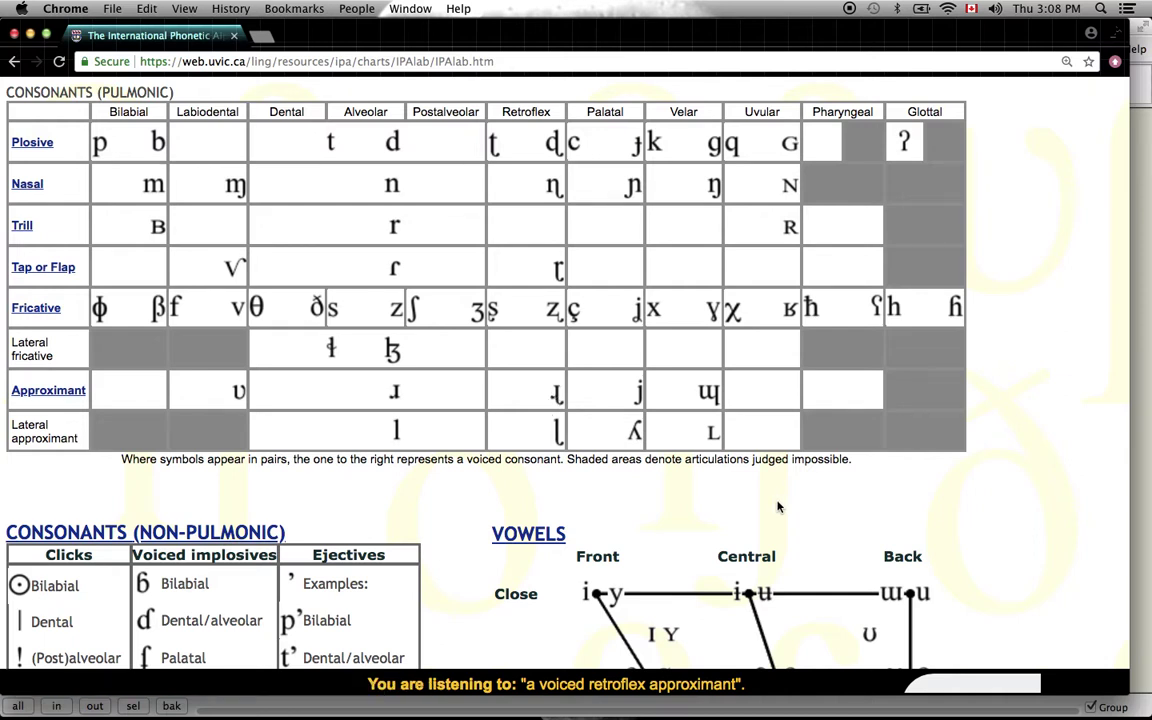
Scroll down to the Diacritics table and back up, then head back to Praat
{"action": "scroll", "coordinate": [772, 492], "scroll_direction": "down", "scroll_amount": 10}
{"action": "scroll", "coordinate": [779, 507], "scroll_direction": "down", "scroll_amount": 8}
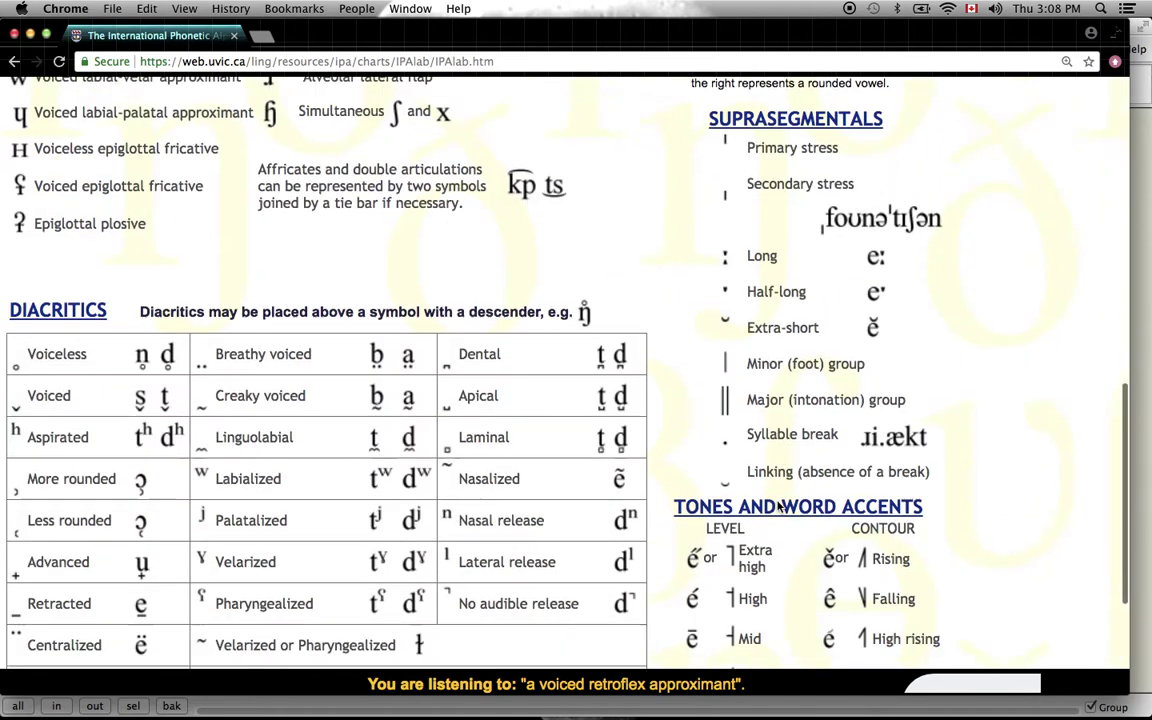
{"action": "scroll", "coordinate": [779, 507], "scroll_direction": "up", "scroll_amount": 18}
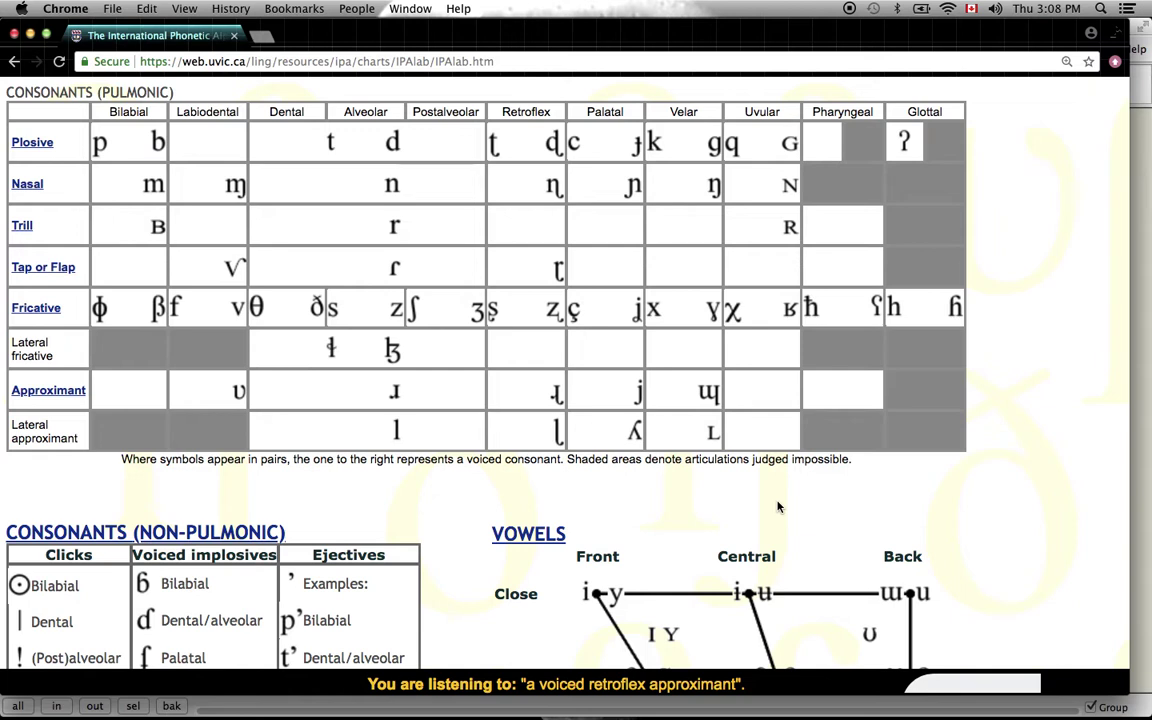
{"action": "key", "text": "super+Tab"}
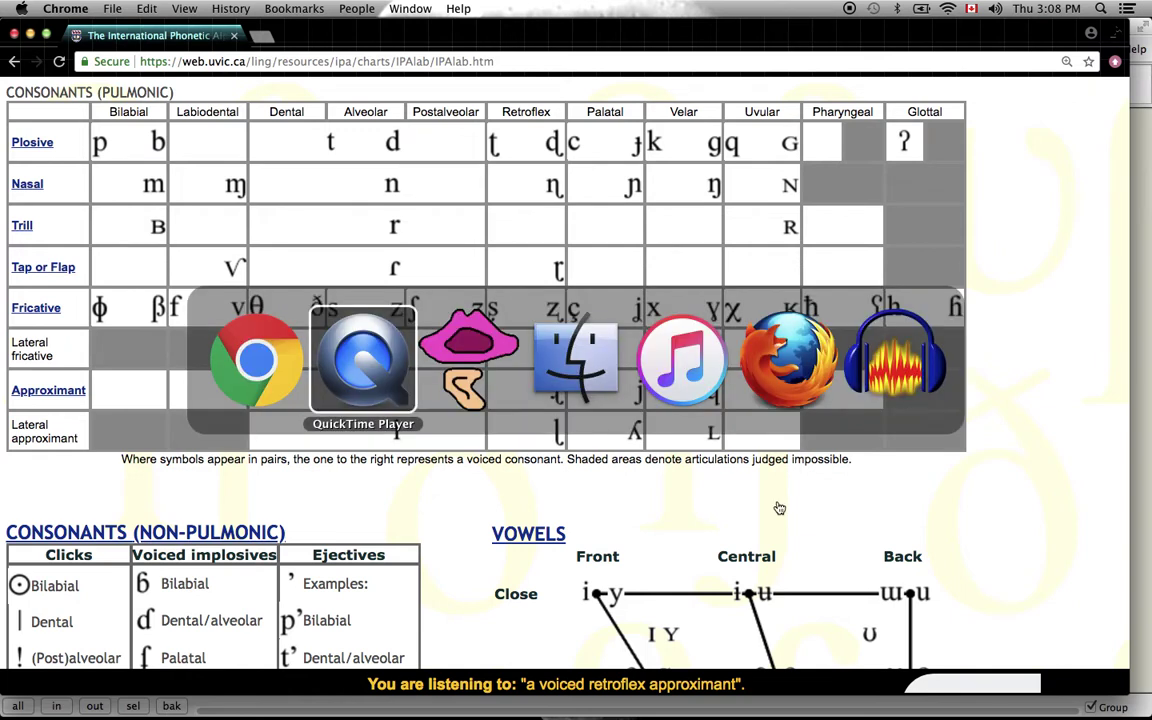
Return to Praat and bring forward the Objects window listing Sound Haida and TextGrid Haida
{"action": "key", "text": "super+Tab"}
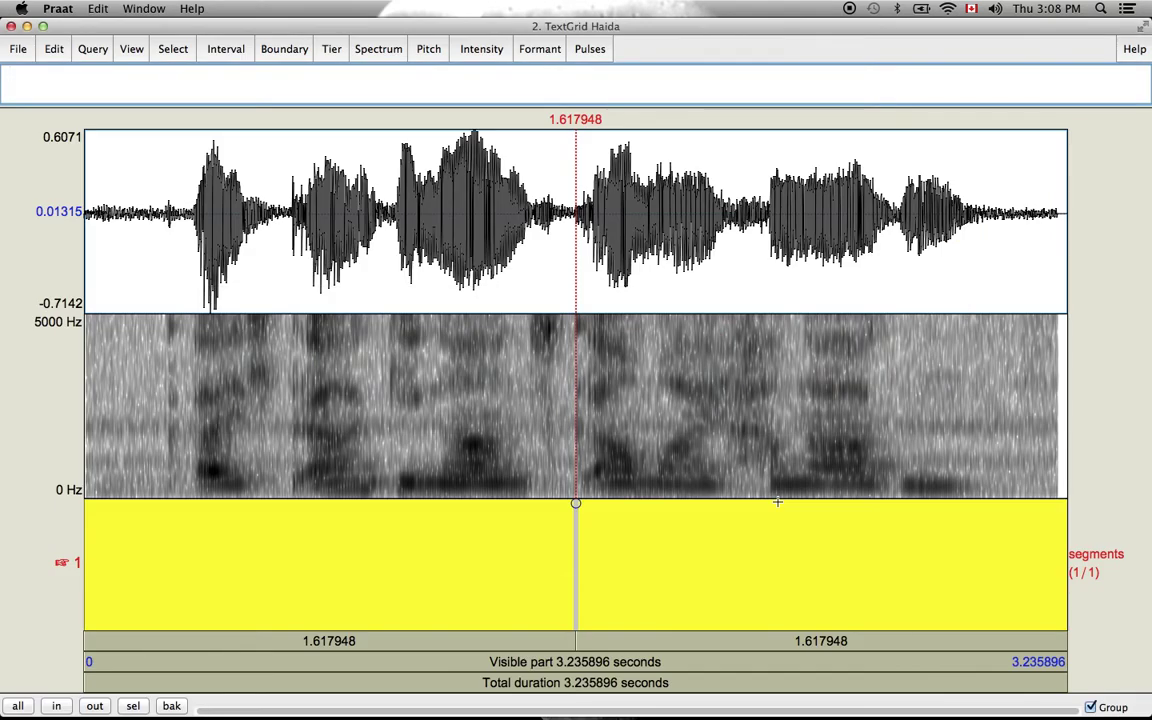
{"action": "key", "text": "super+grave"}
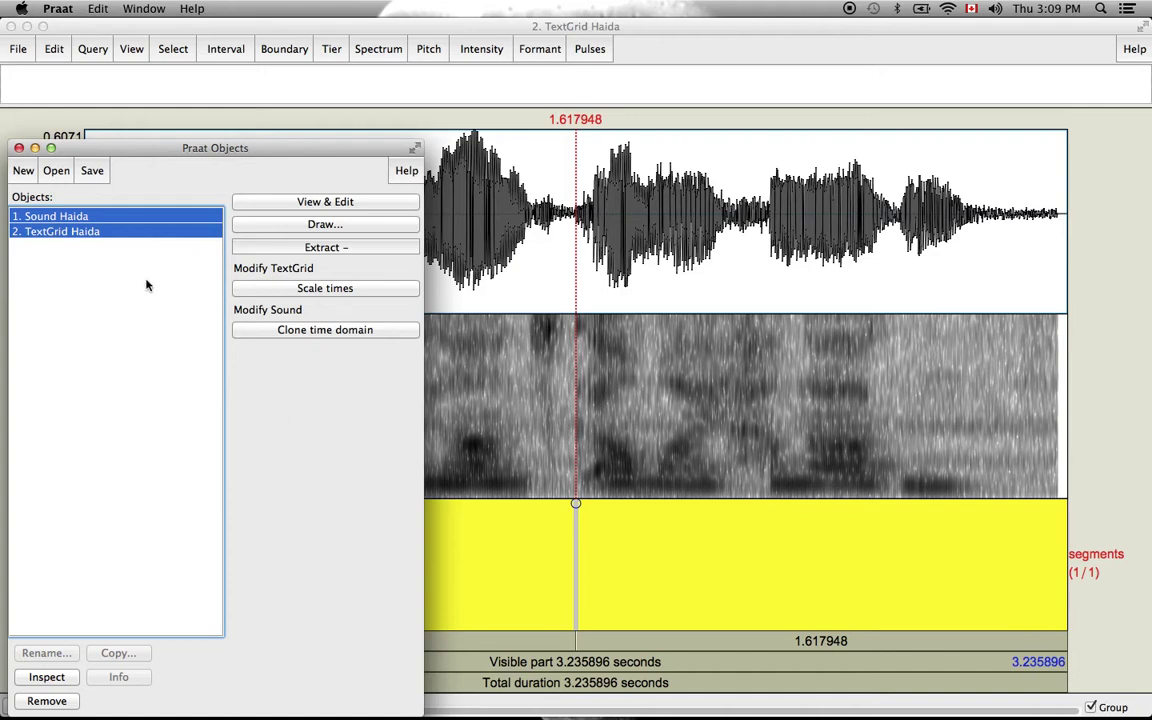
Select Sound Haida, start Annotate > To TextGrid, then dismiss the dialog
{"action": "left_click", "coordinate": [87, 220]}
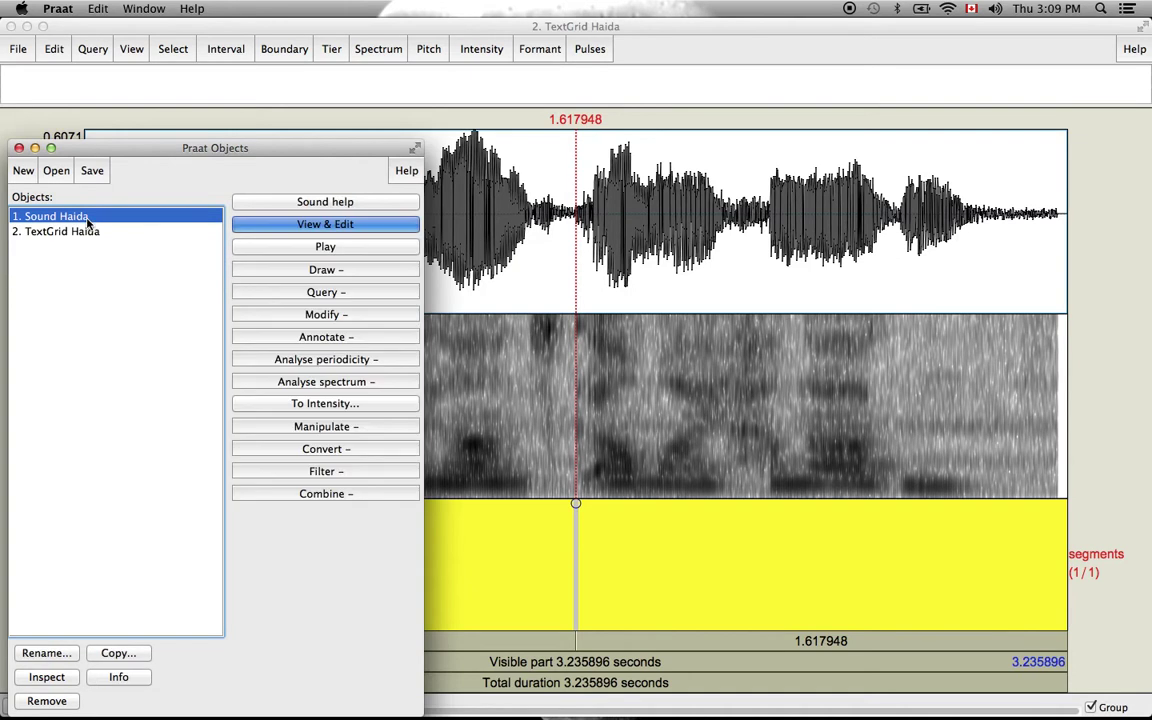
{"action": "left_click", "coordinate": [310, 338]}
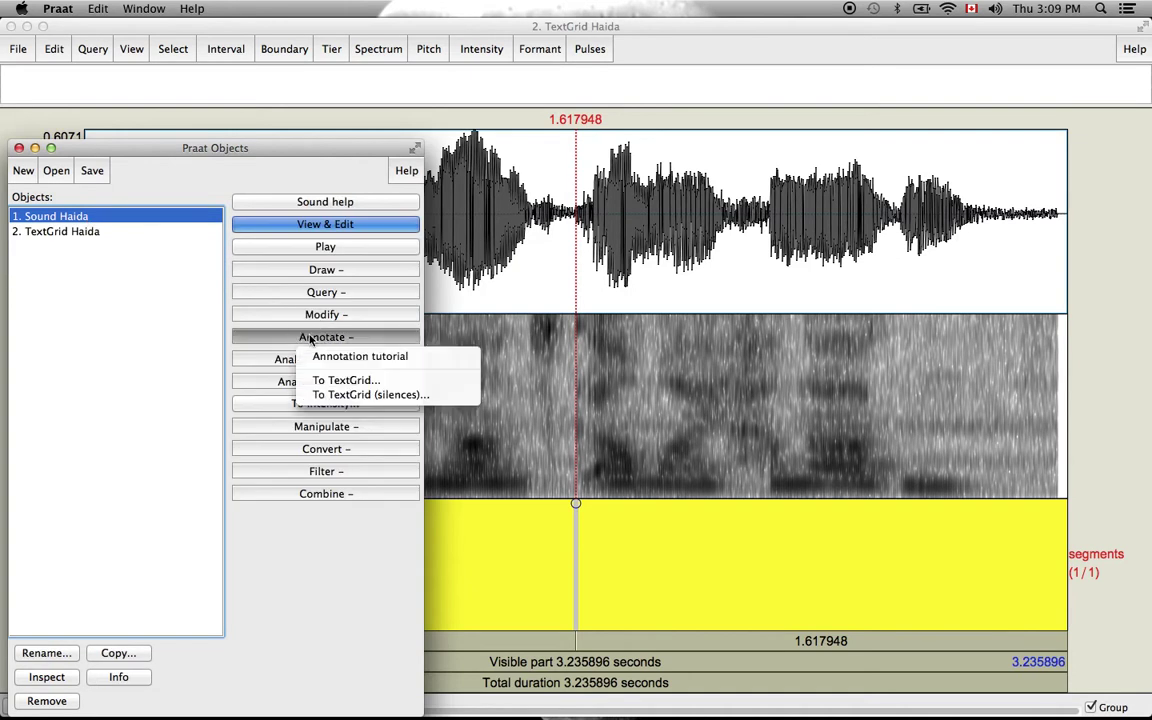
{"action": "left_click", "coordinate": [335, 383]}
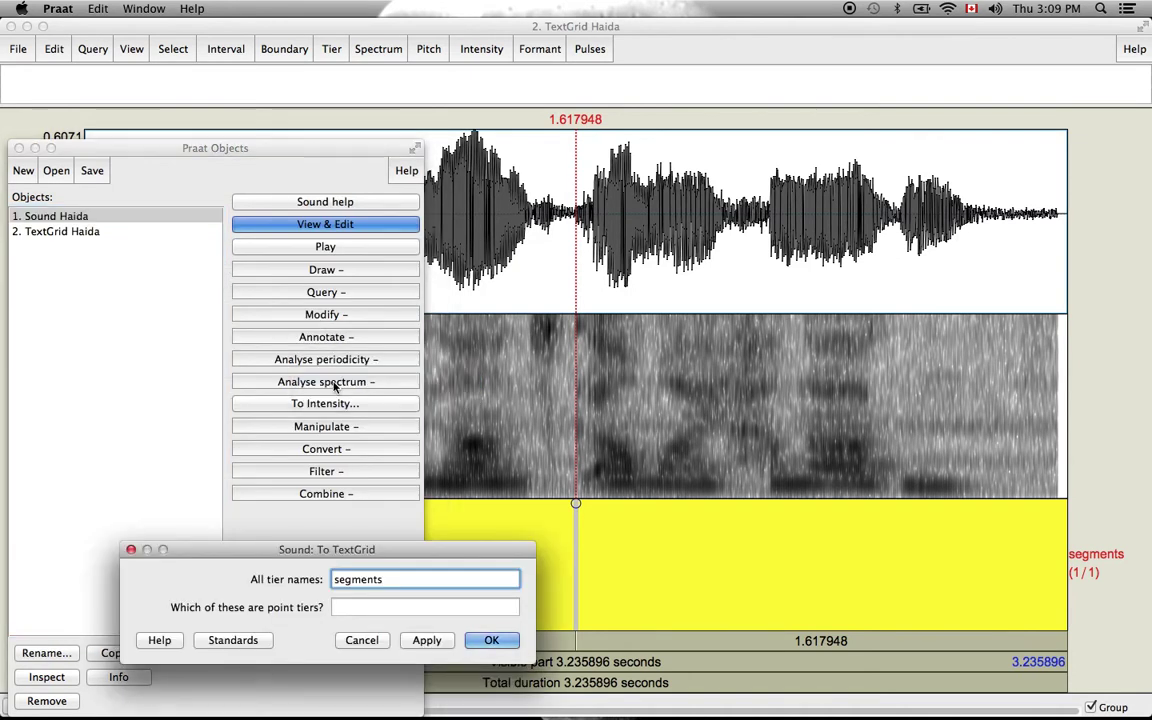
{"action": "key", "text": "Escape"}
Open Sound Haida with TextGrid Haida together in a maximized editor window
{"action": "left_click", "coordinate": [62, 231], "text": "shift"}
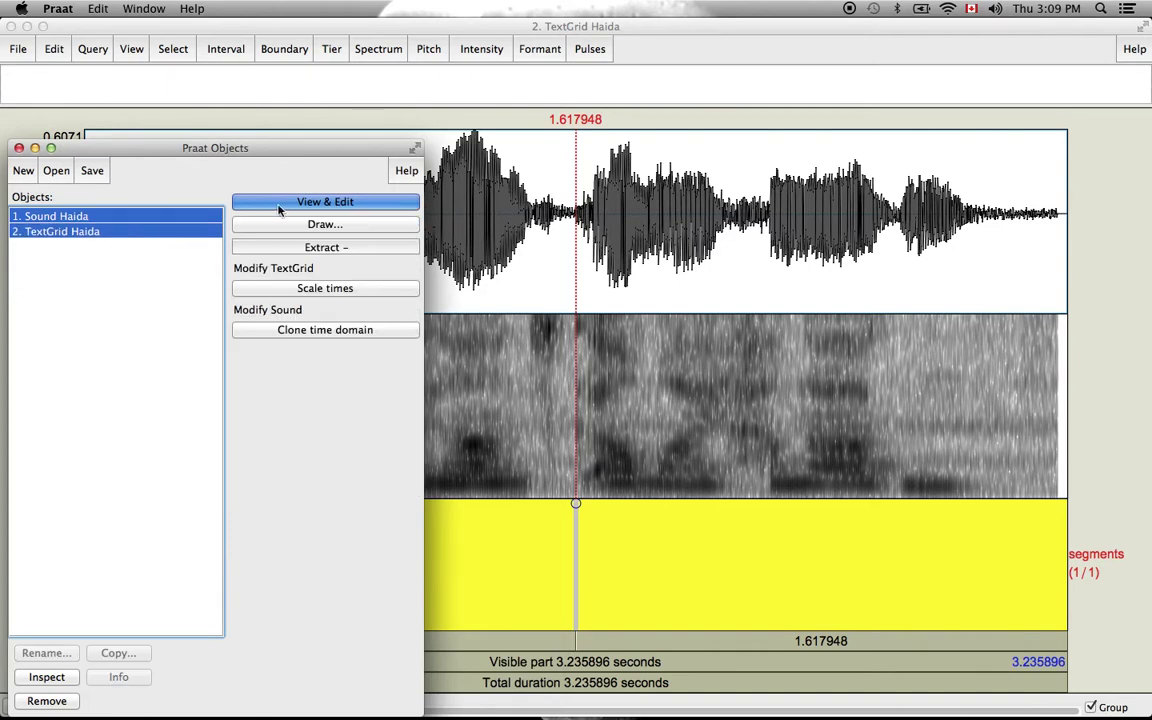
{"action": "left_click", "coordinate": [281, 204]}
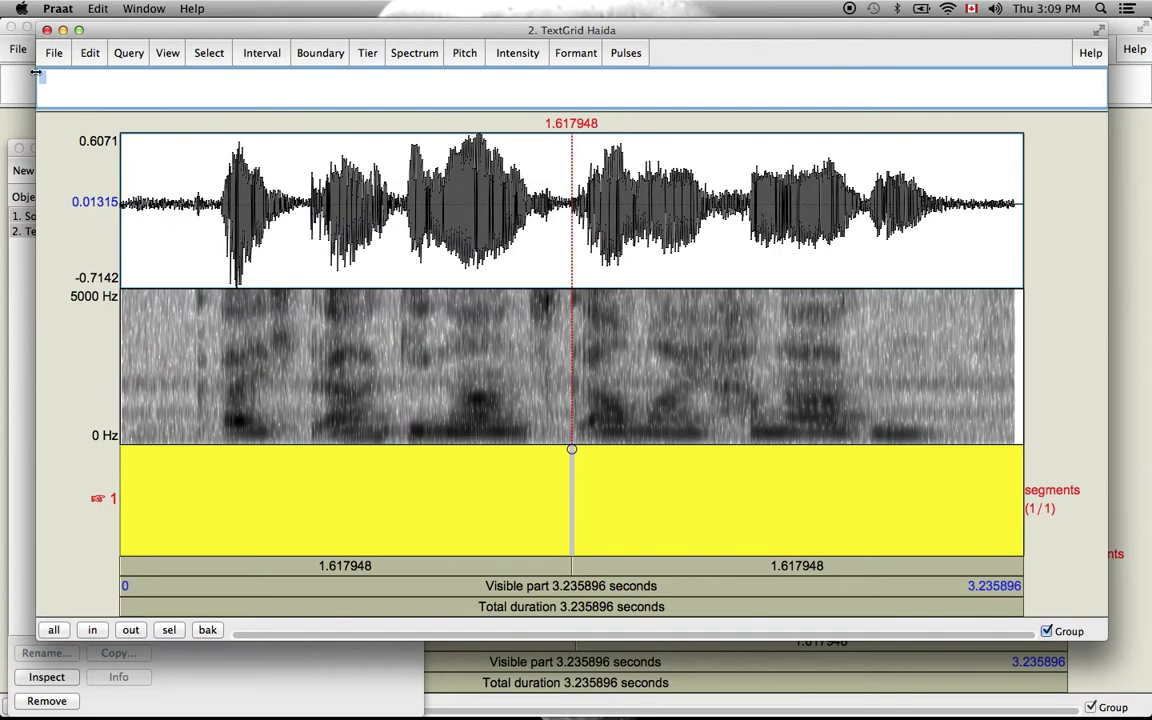
{"action": "left_click", "coordinate": [79, 30]}
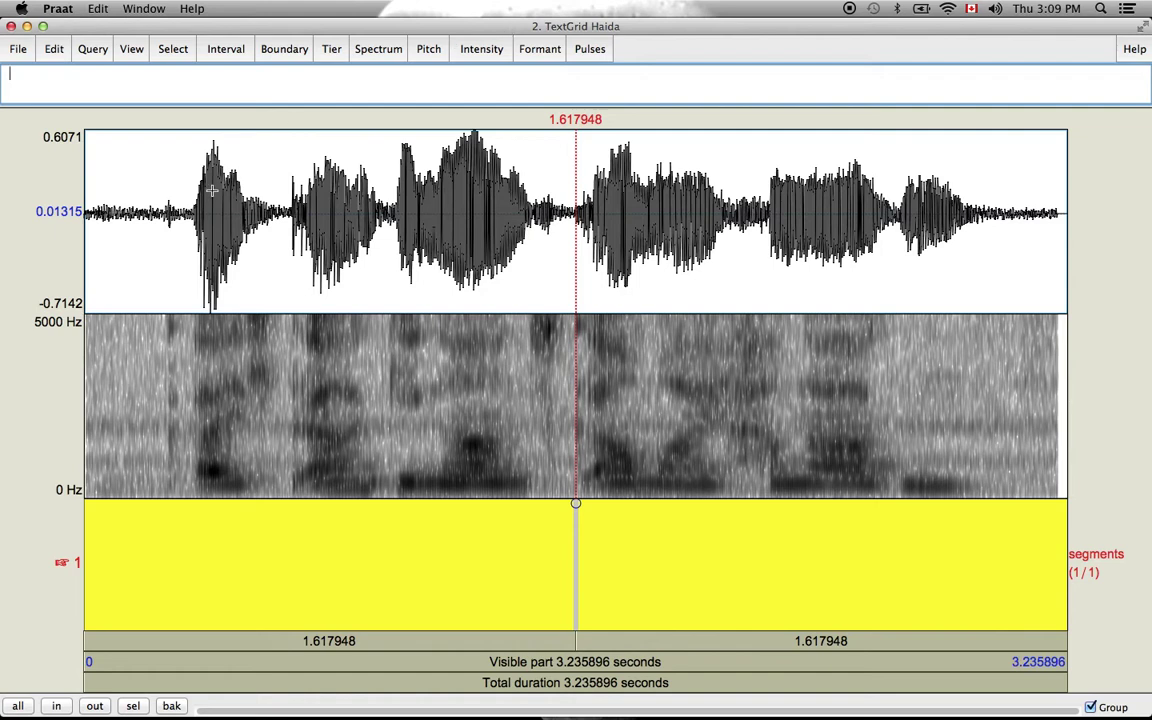
Select 0.158–1.011 s of the waveform and zoom the view to that selection
{"action": "left_click_drag", "start_coordinate": [381, 340], "coordinate": [377, 330]}
{"action": "left_click", "coordinate": [325, 352]}
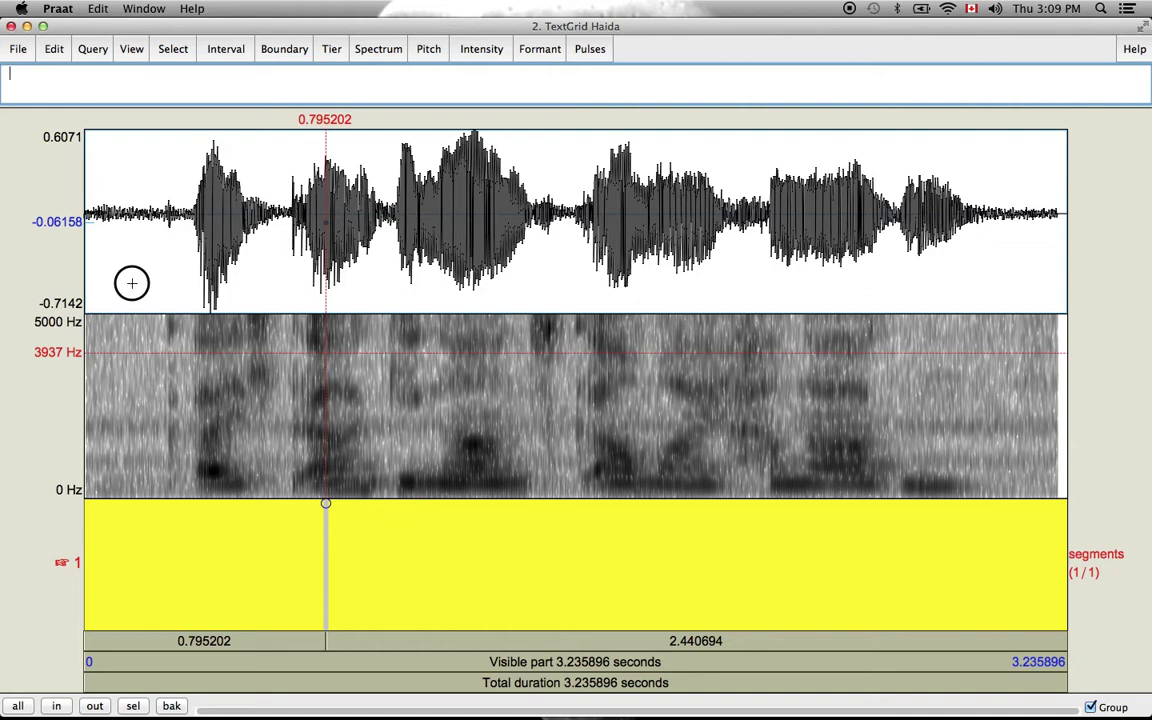
{"action": "left_click_drag", "start_coordinate": [133, 283], "coordinate": [391, 301]}
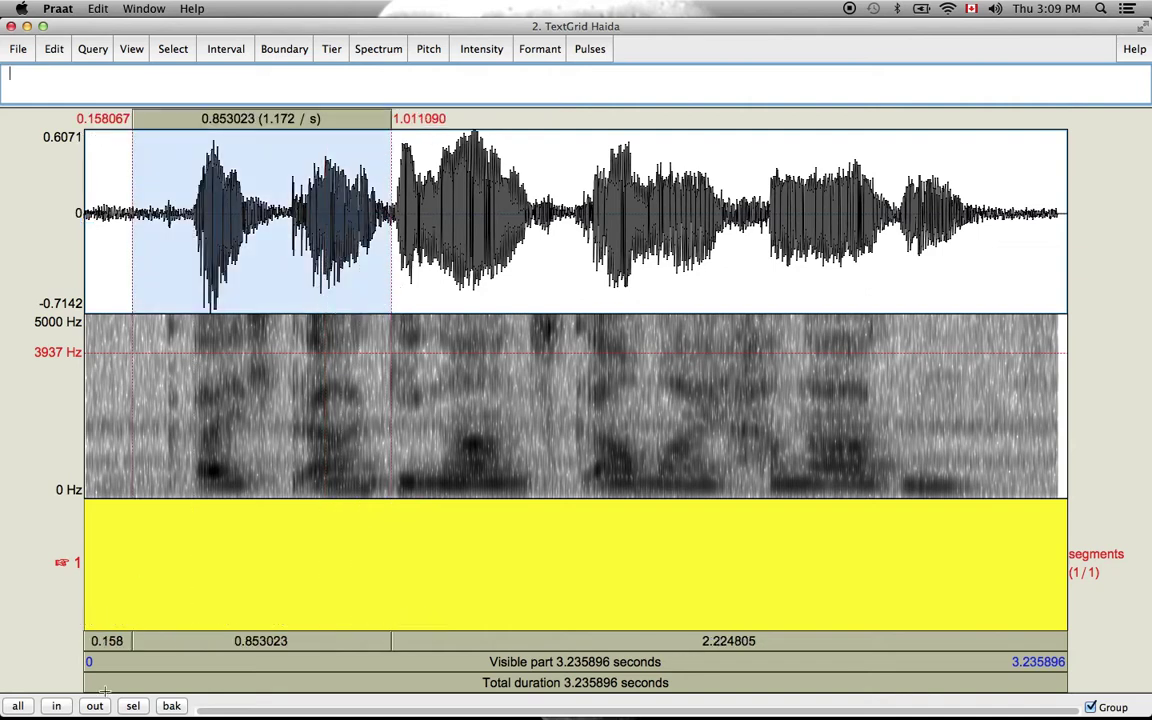
{"action": "left_click", "coordinate": [132, 706]}
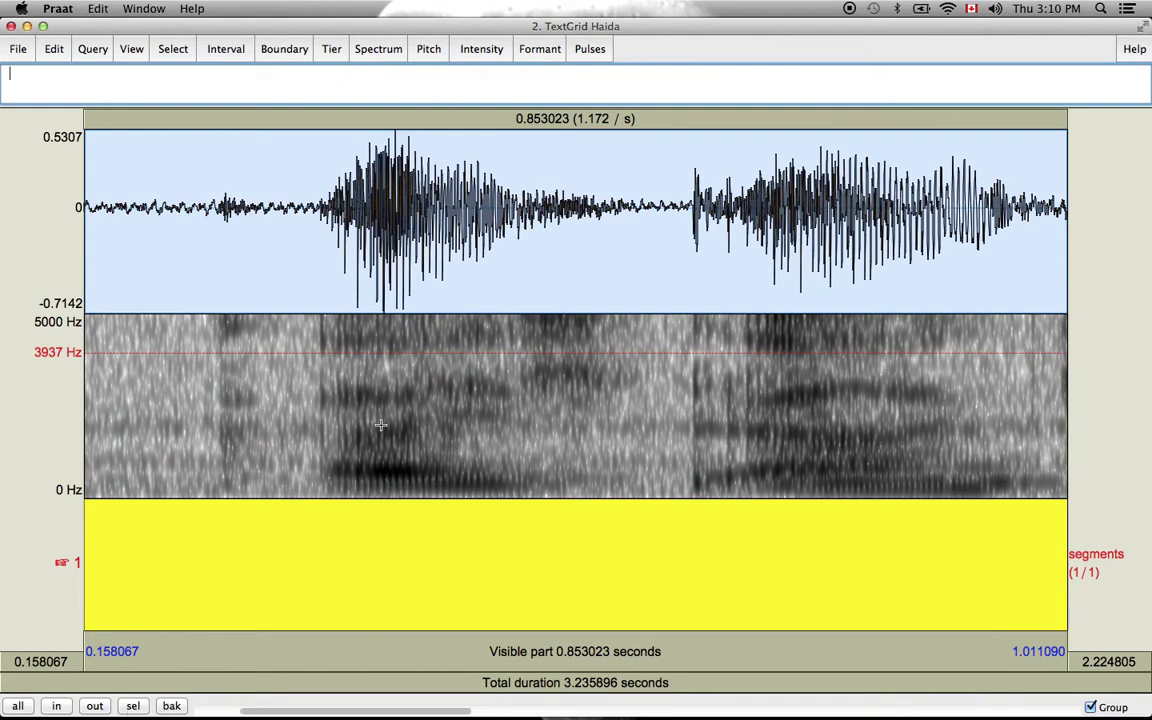
{"action": "left_click", "coordinate": [379, 50]}
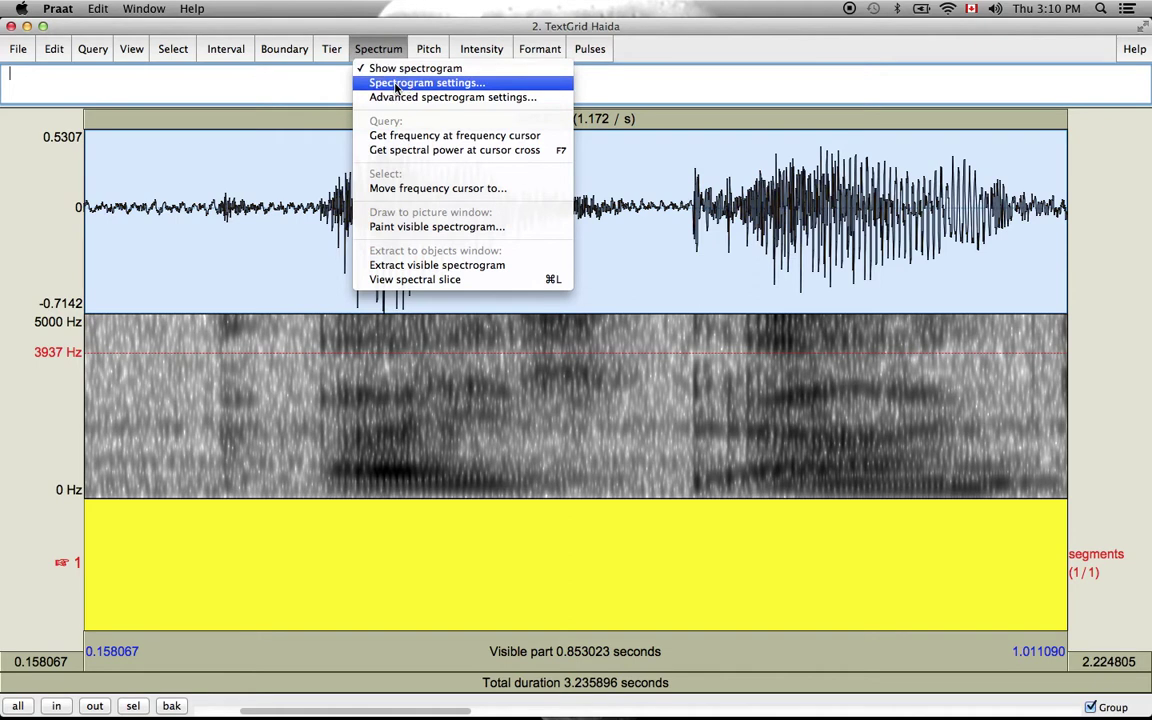
Set the spectrogram window length to 0.01 s and apply it
{"action": "left_click", "coordinate": [396, 85]}
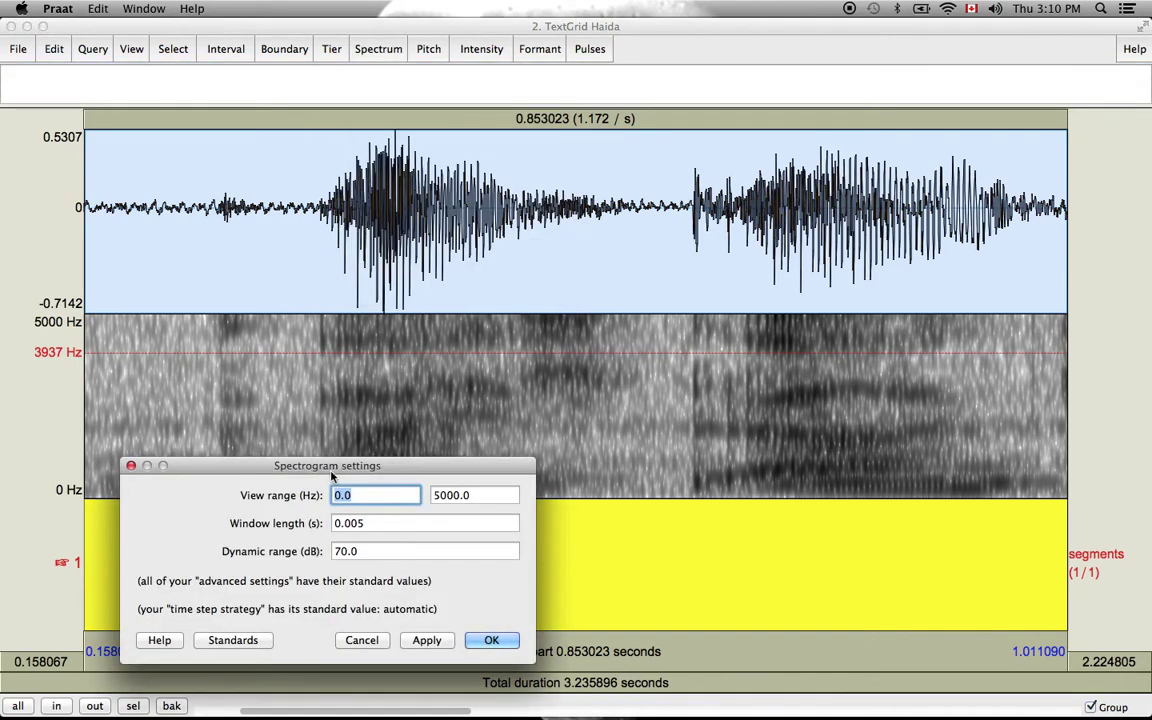
{"action": "left_click_drag", "start_coordinate": [328, 466], "coordinate": [423, 76]}
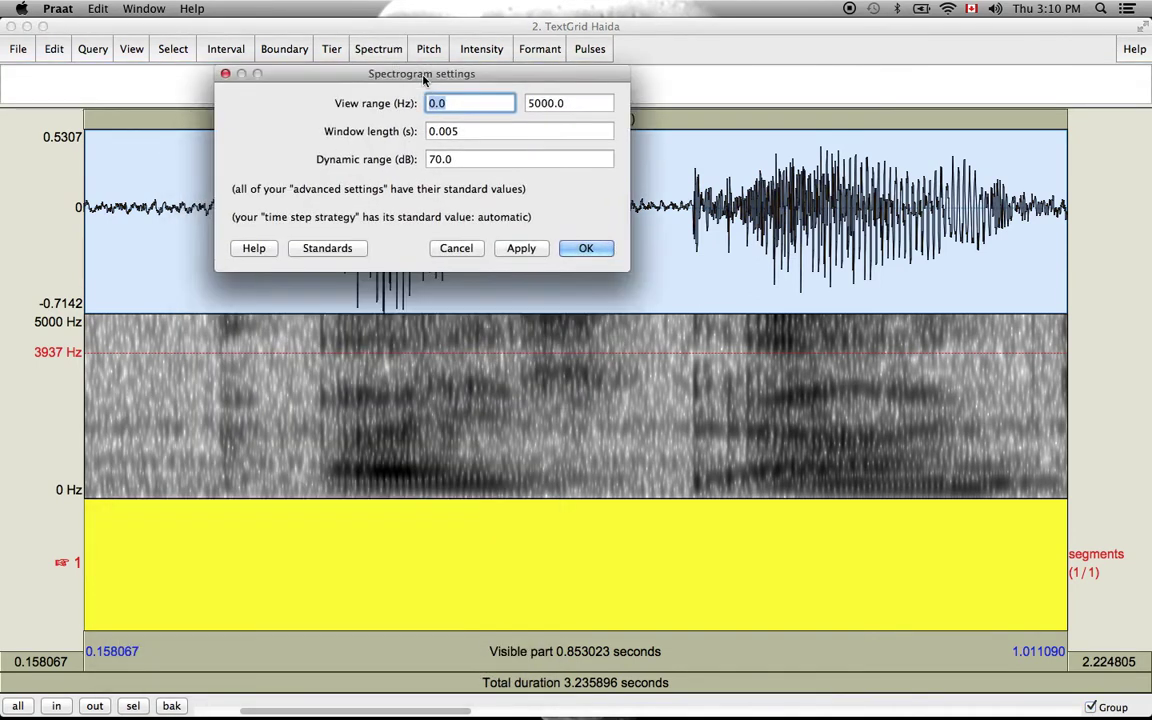
{"action": "left_click", "coordinate": [463, 131]}
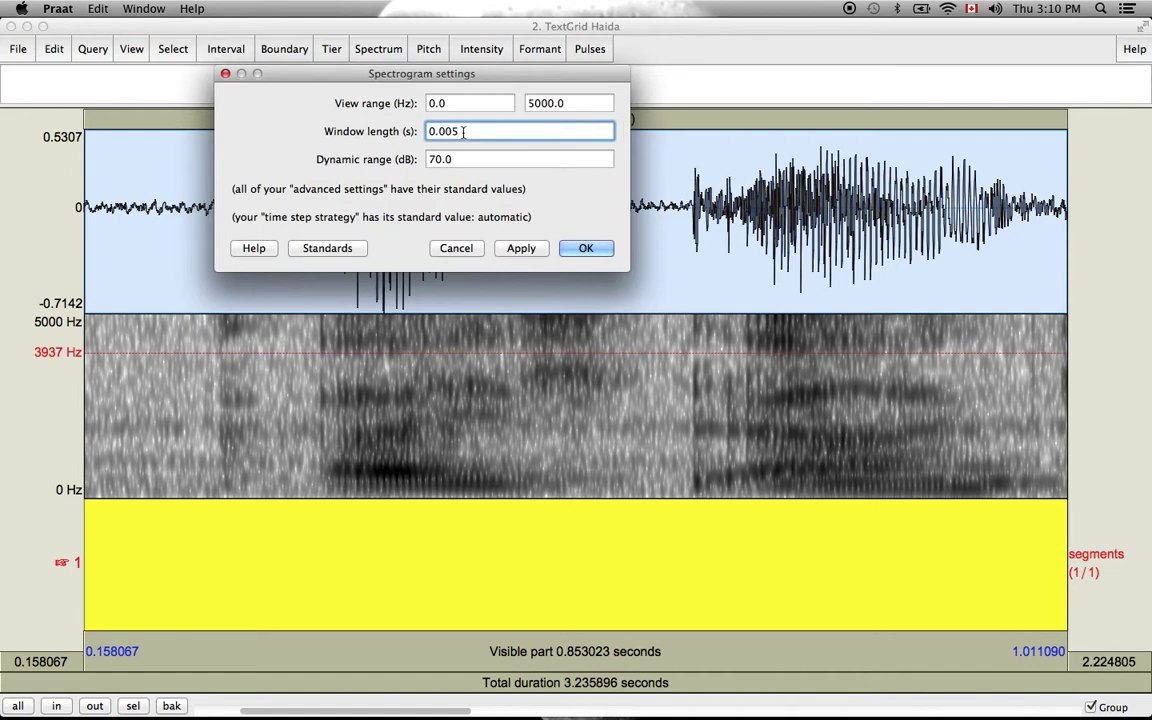
{"action": "key", "text": "BackSpace"}
{"action": "key", "text": "BackSpace"}
{"action": "left_click", "coordinate": [525, 250]}
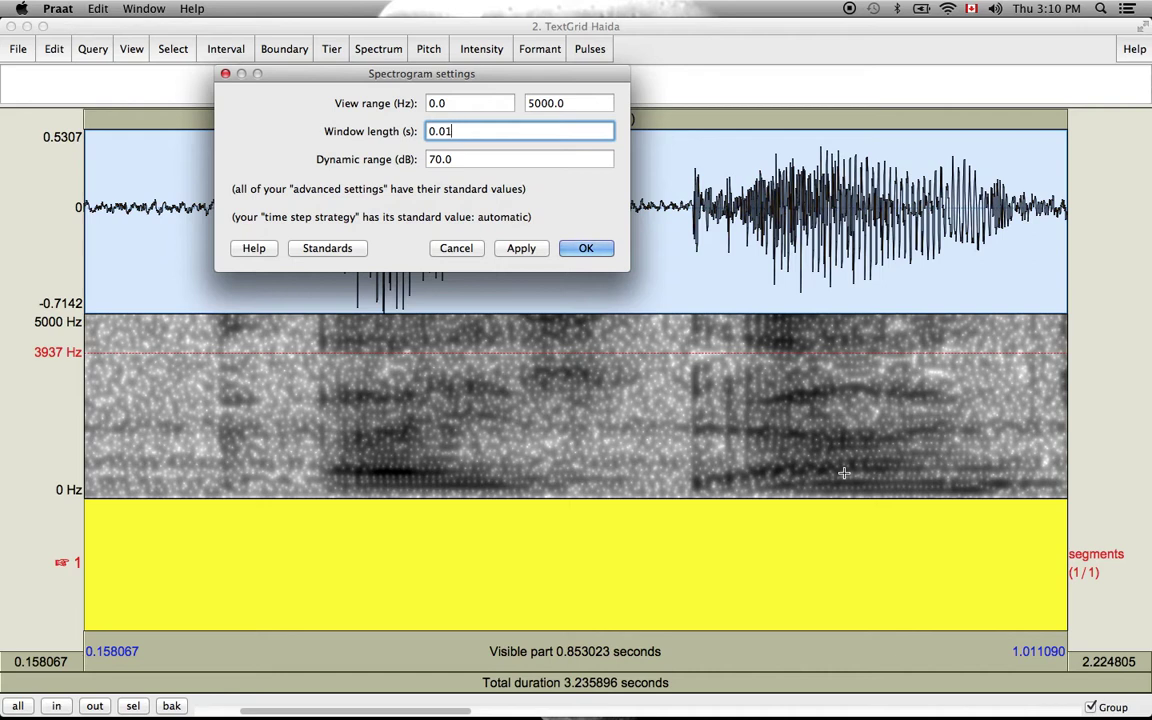
Leave dynamic range and frequency limit unchanged, close the settings, and play the visible stretch
{"action": "left_click", "coordinate": [433, 159]}
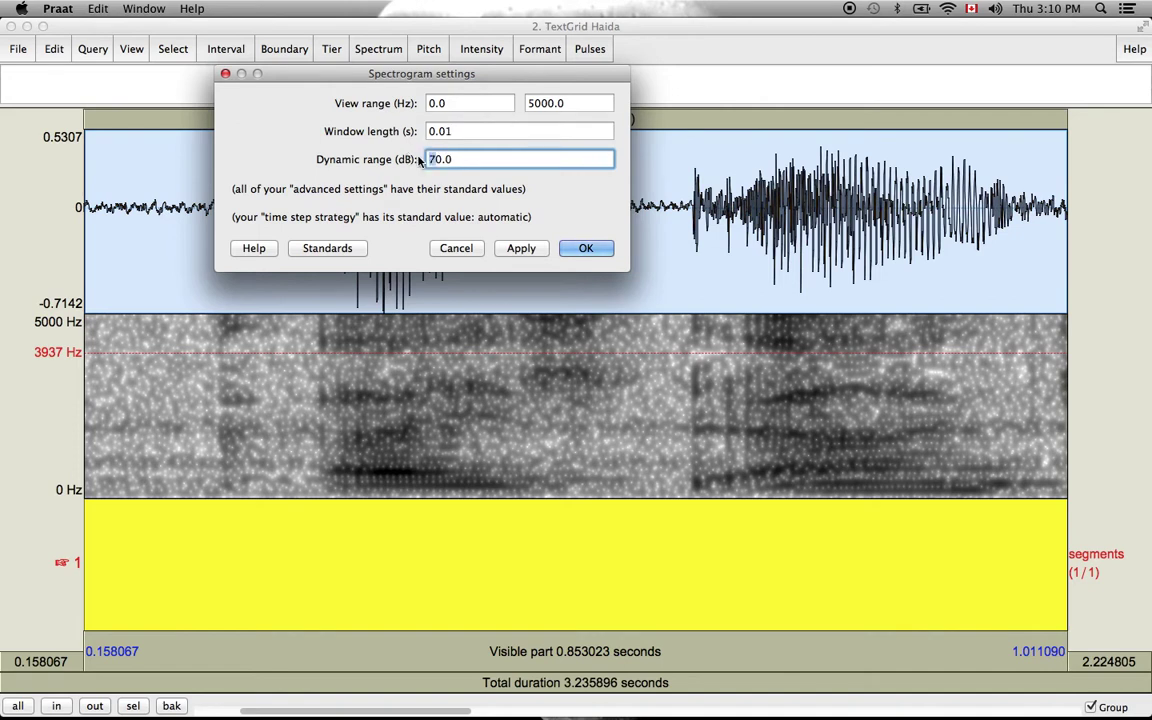
{"action": "key", "text": "Return"}
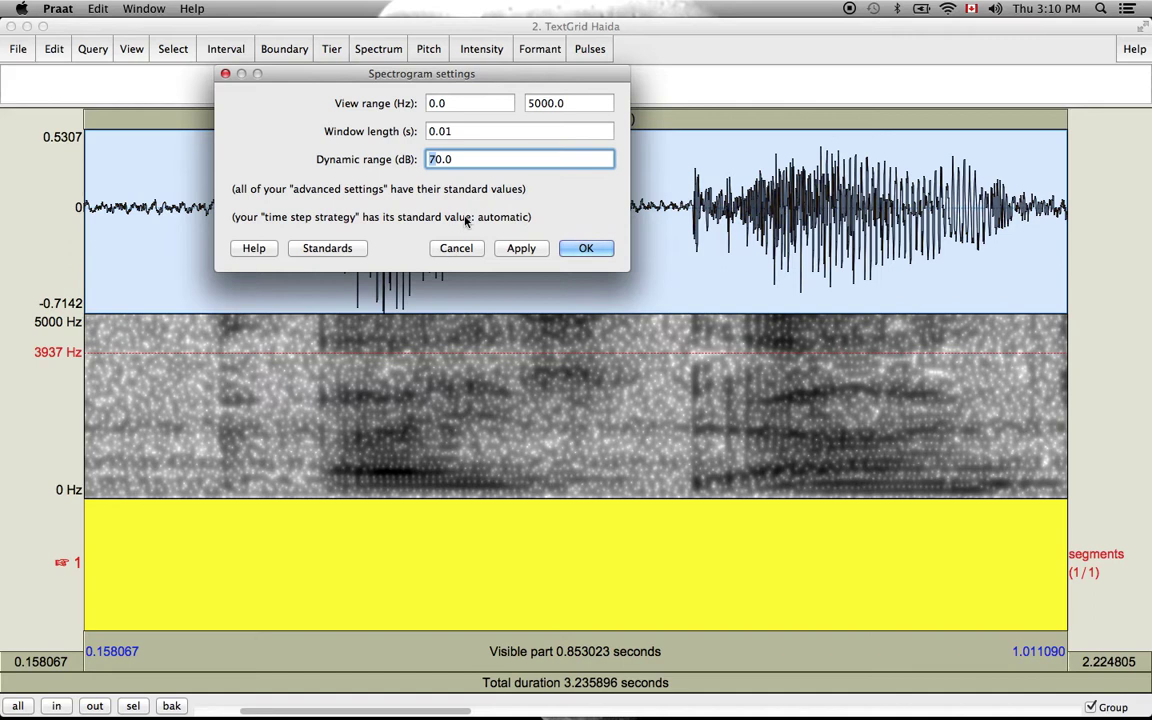
{"action": "left_click", "coordinate": [527, 103]}
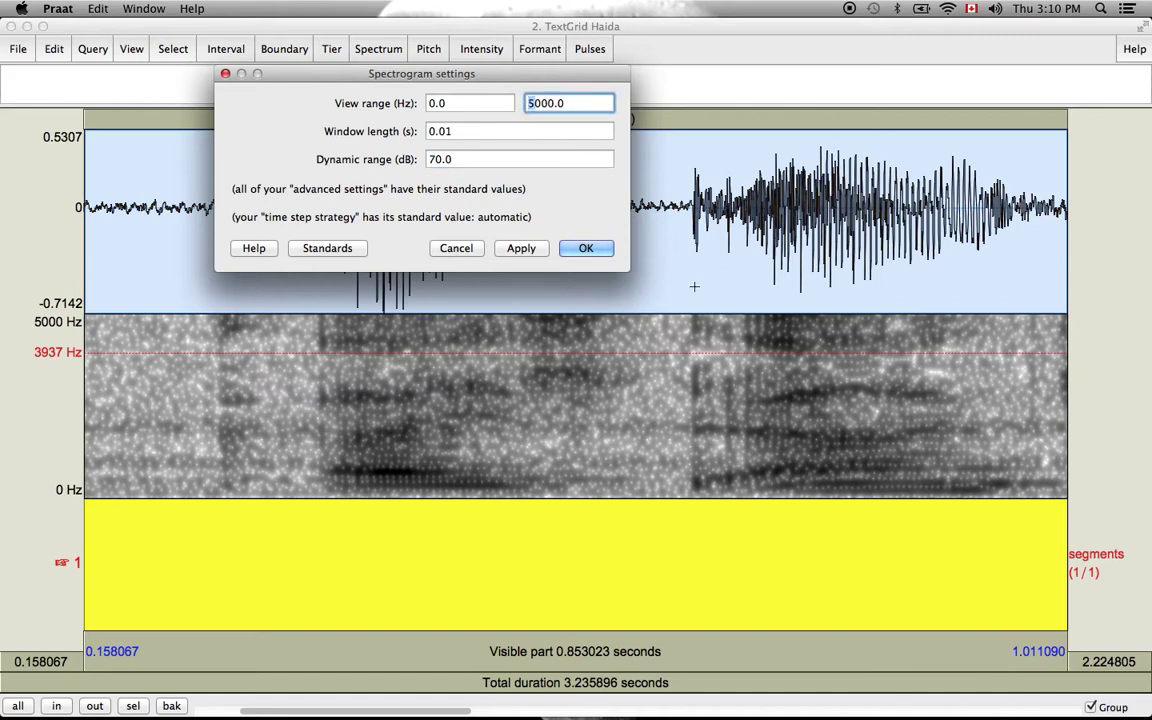
{"action": "left_click", "coordinate": [456, 248]}
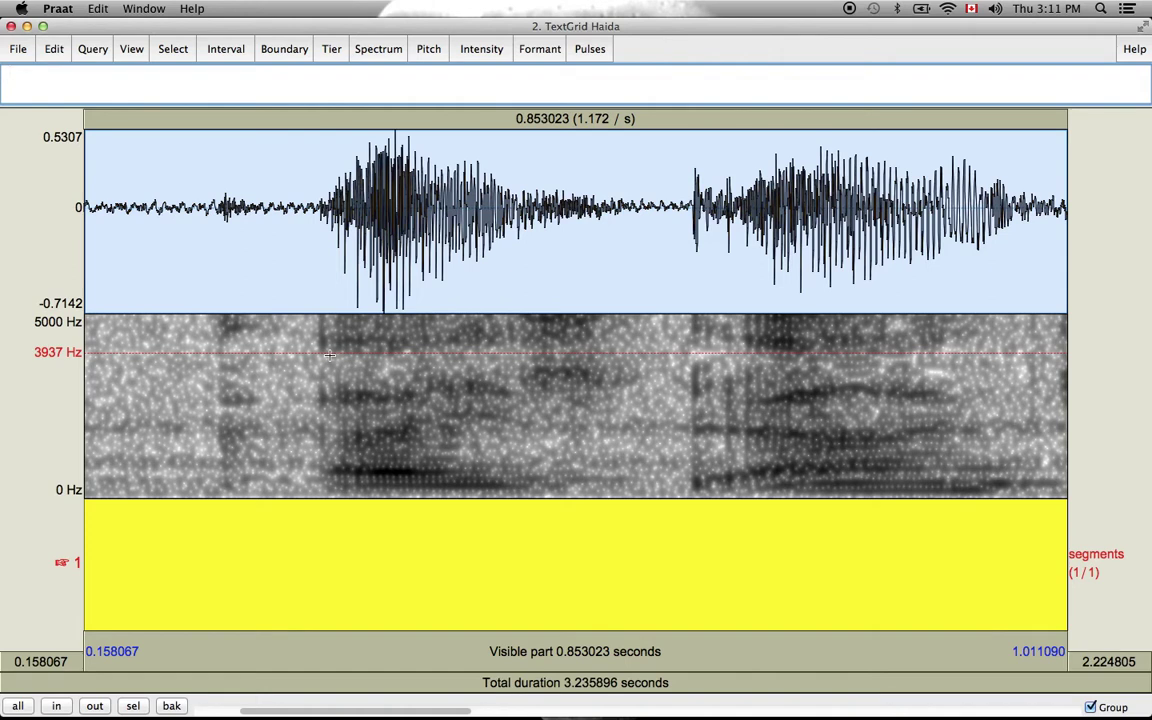
{"action": "left_click", "coordinate": [442, 666]}
Add segments-tier boundaries at 0.271, 0.377, 0.537, 0.611 and 0.727 s
{"action": "left_click", "coordinate": [442, 666]}
{"action": "left_click", "coordinate": [211, 336]}
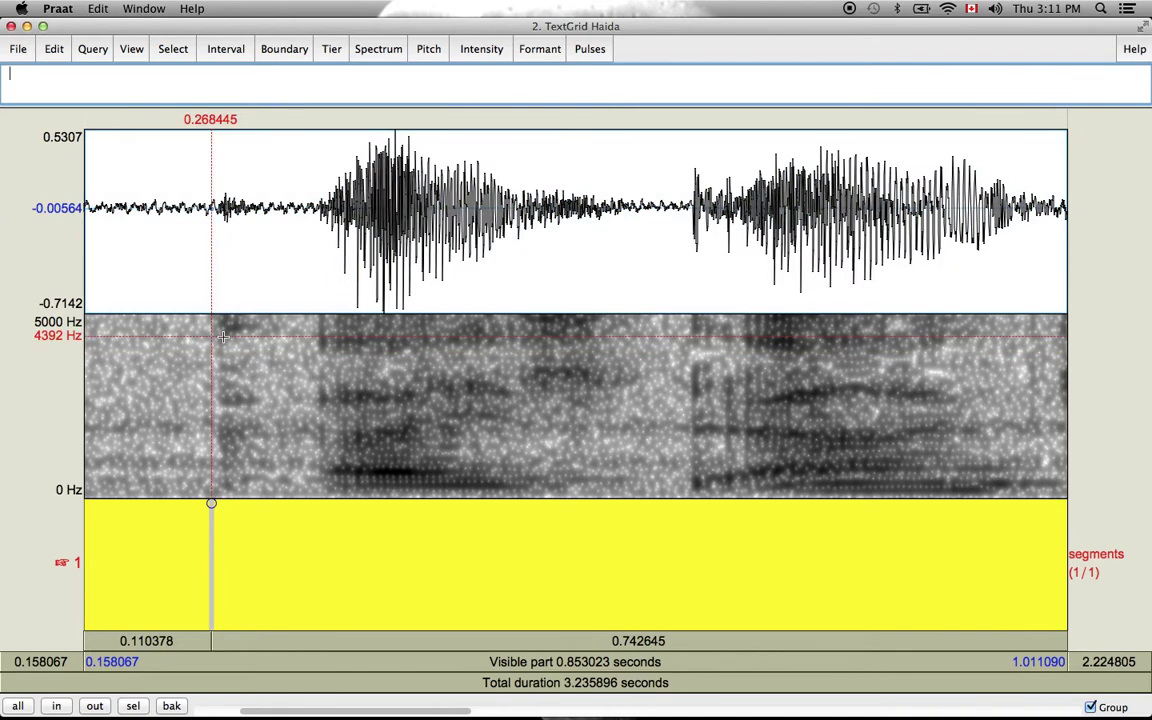
{"action": "left_click", "coordinate": [214, 333]}
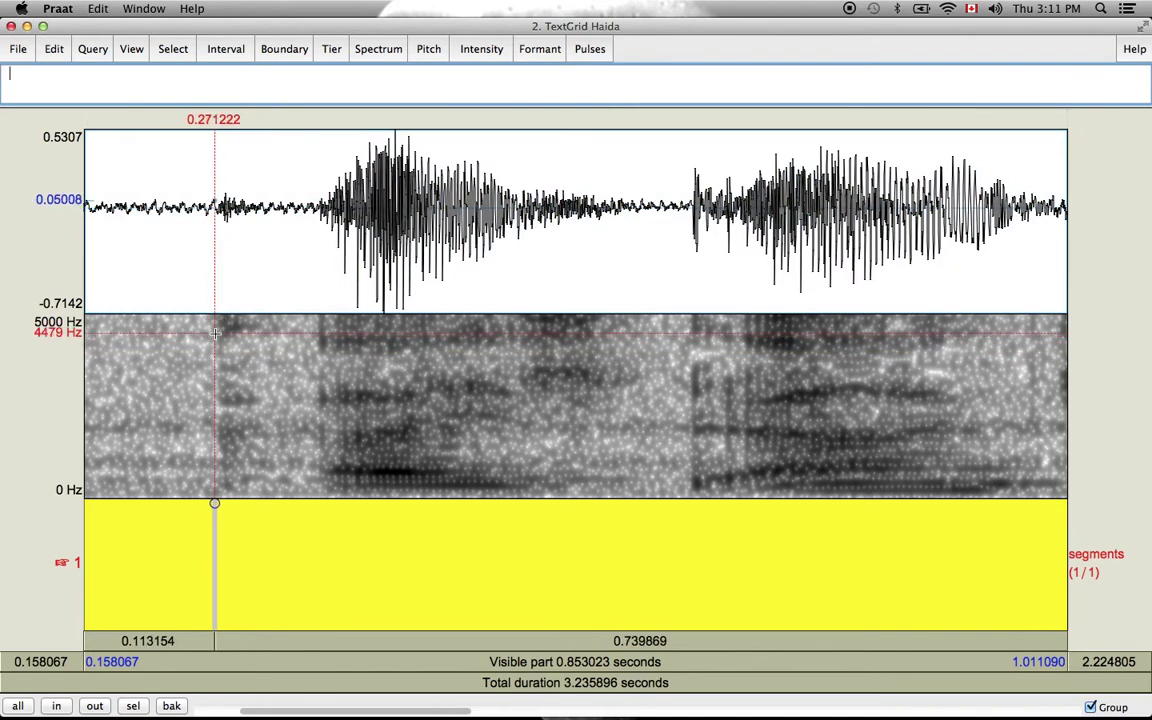
{"action": "key", "text": "Return"}
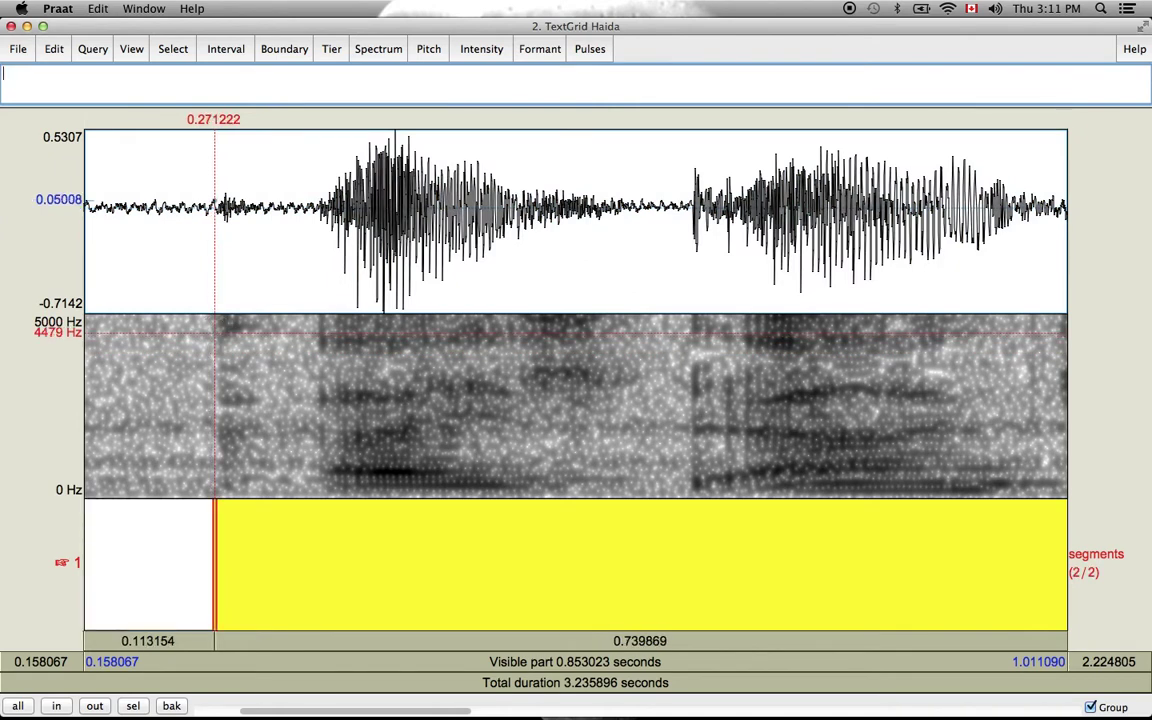
{"action": "left_click", "coordinate": [337, 382]}
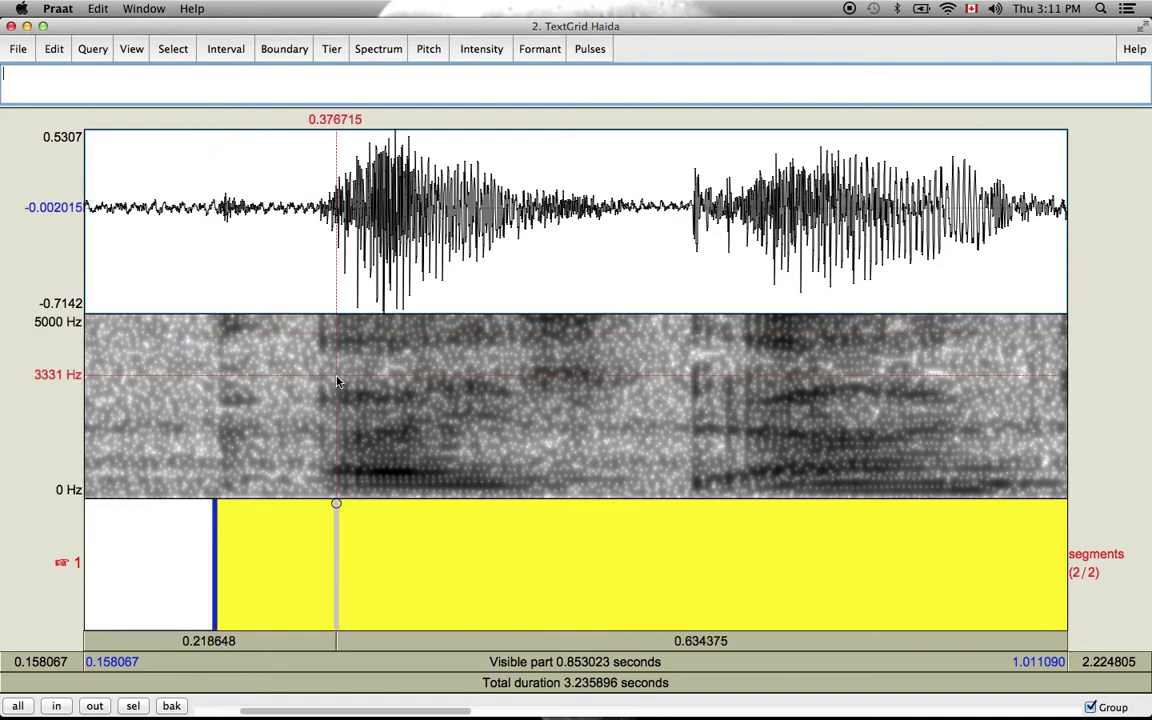
{"action": "key", "text": "Return"}
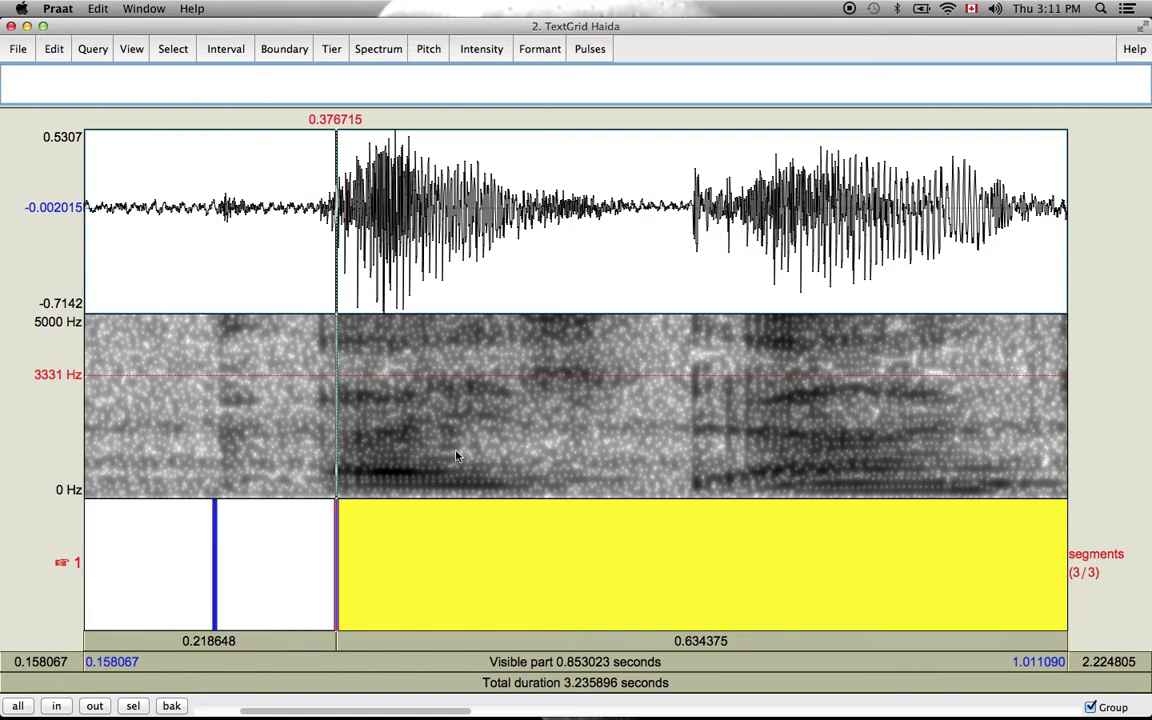
{"action": "left_click", "coordinate": [520, 413]}
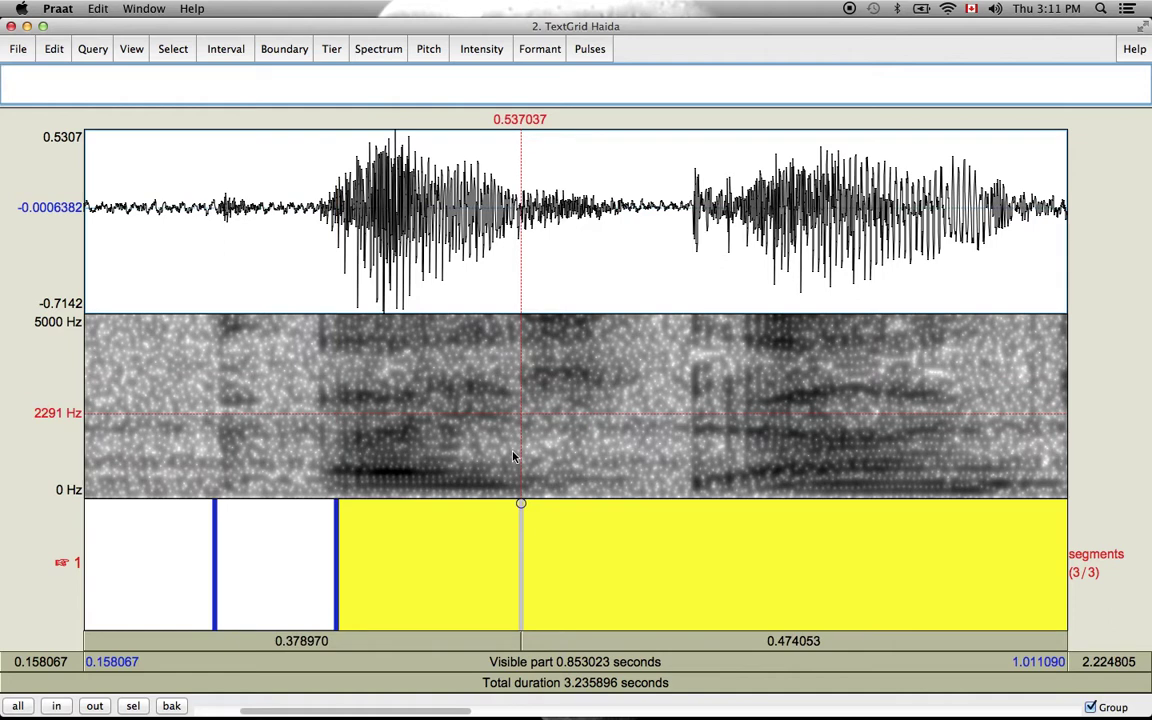
{"action": "key", "text": "Return"}
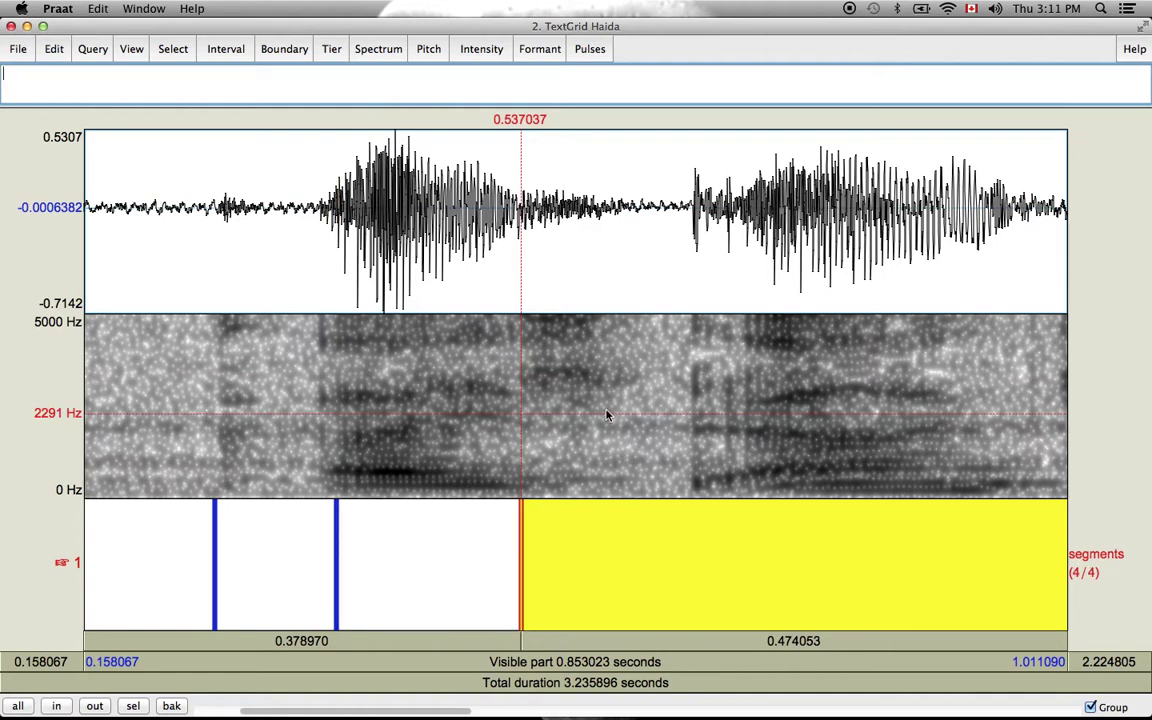
{"action": "left_click", "coordinate": [606, 408]}
{"action": "key", "text": "Return"}
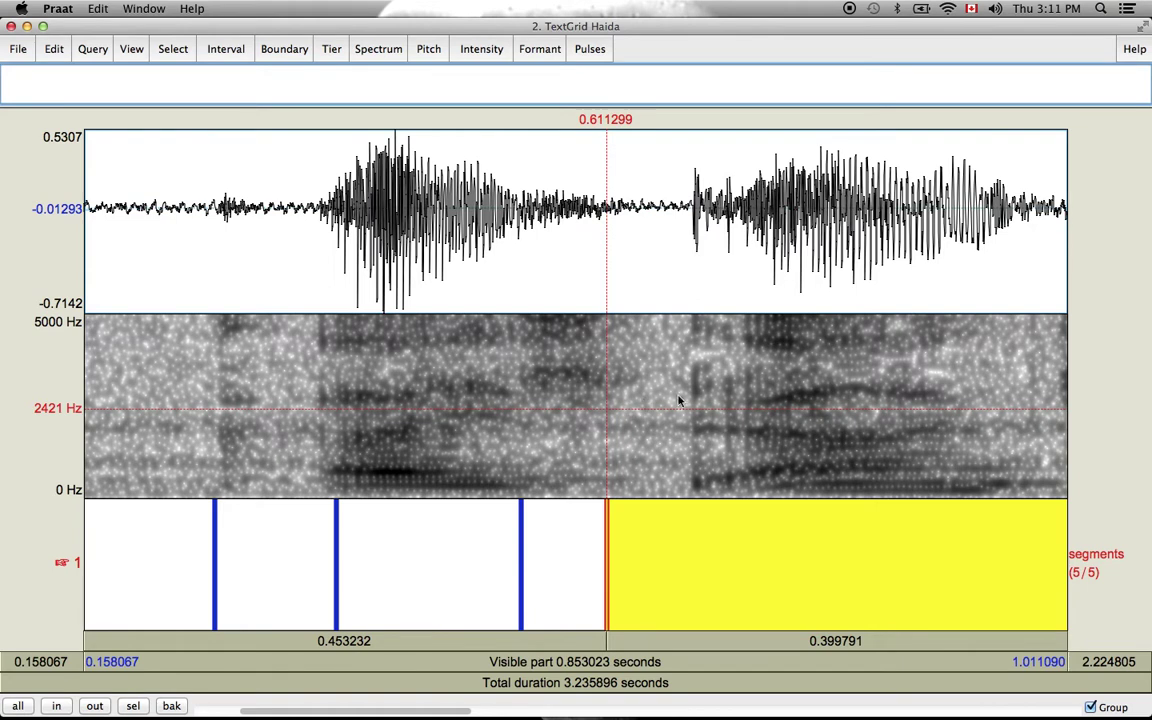
{"action": "left_click", "coordinate": [740, 395]}
{"action": "key", "text": "Return"}
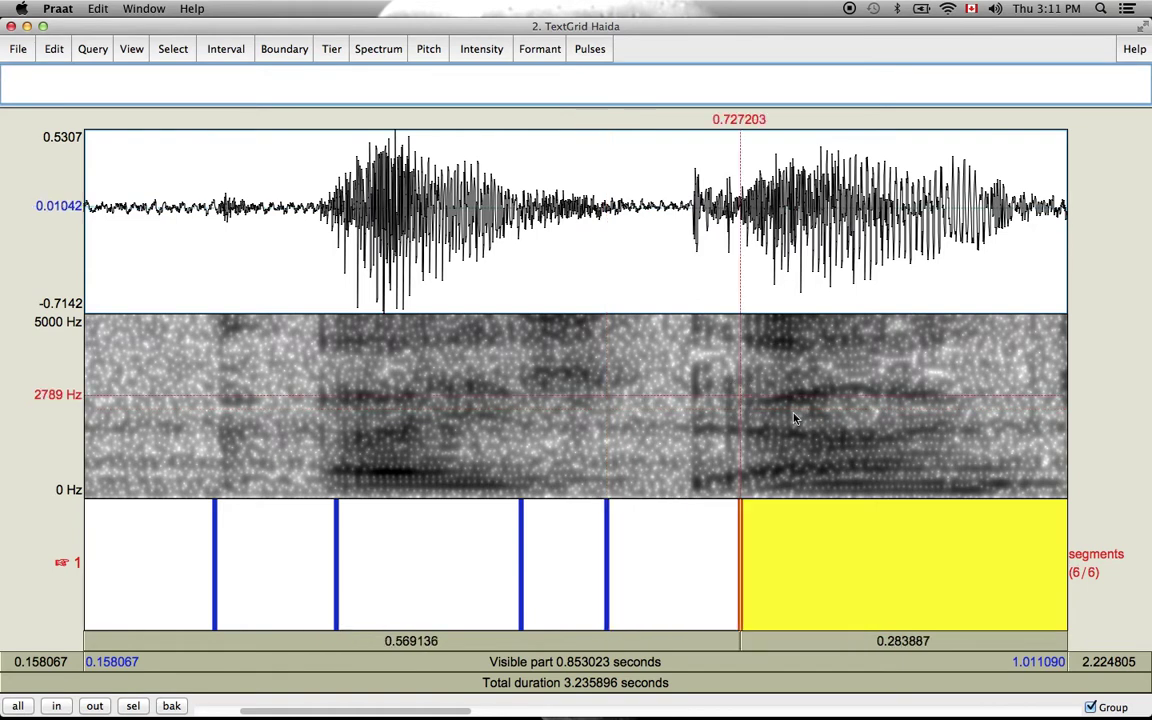
Listen to the last interval, add a boundary at 0.904 s, and replay the stretch
{"action": "left_click", "coordinate": [781, 642]}
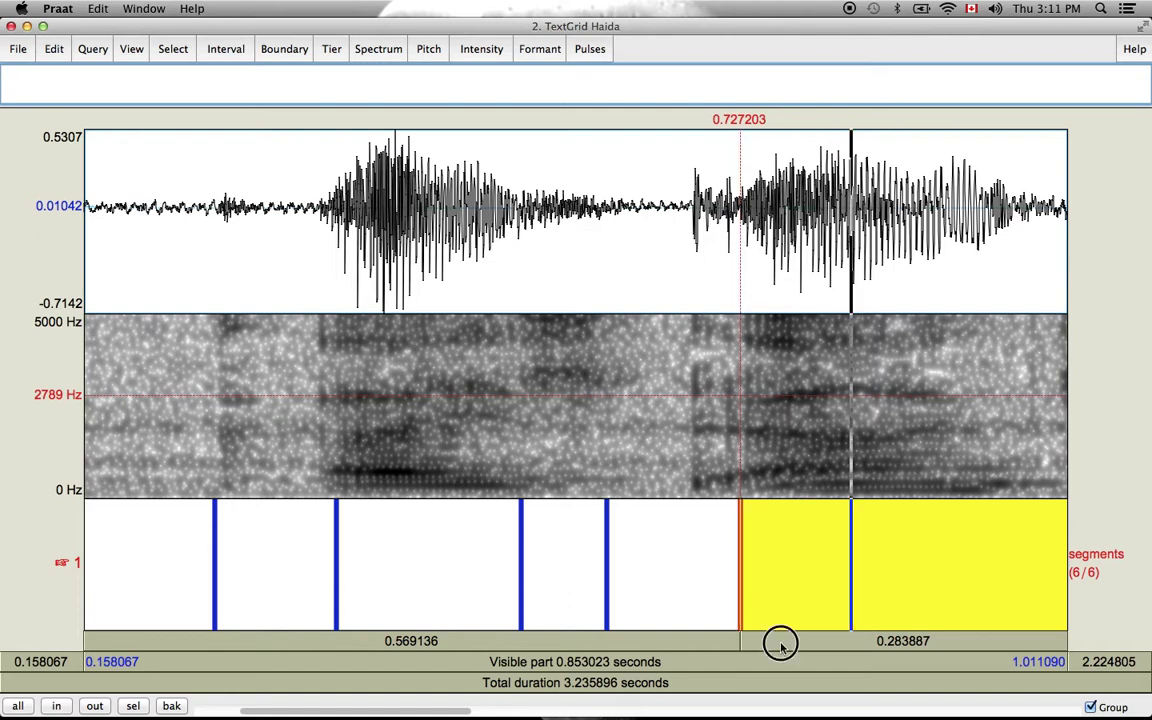
{"action": "left_click", "coordinate": [835, 416]}
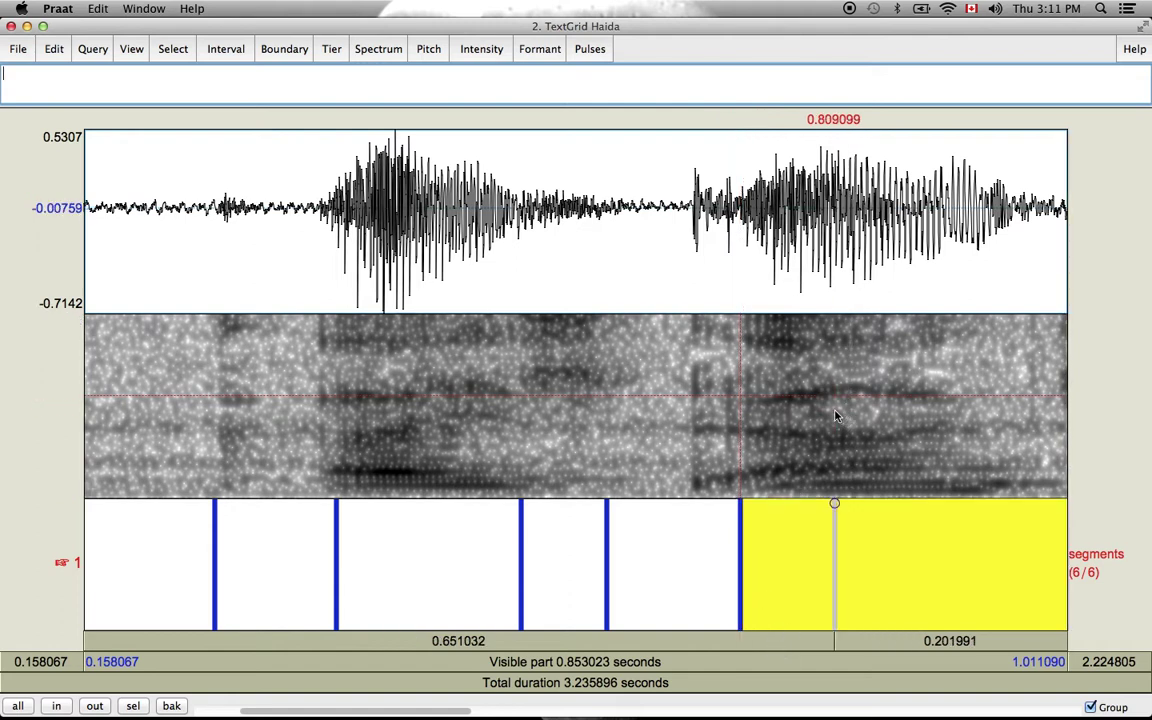
{"action": "left_click", "coordinate": [945, 424]}
{"action": "key", "text": "Return"}
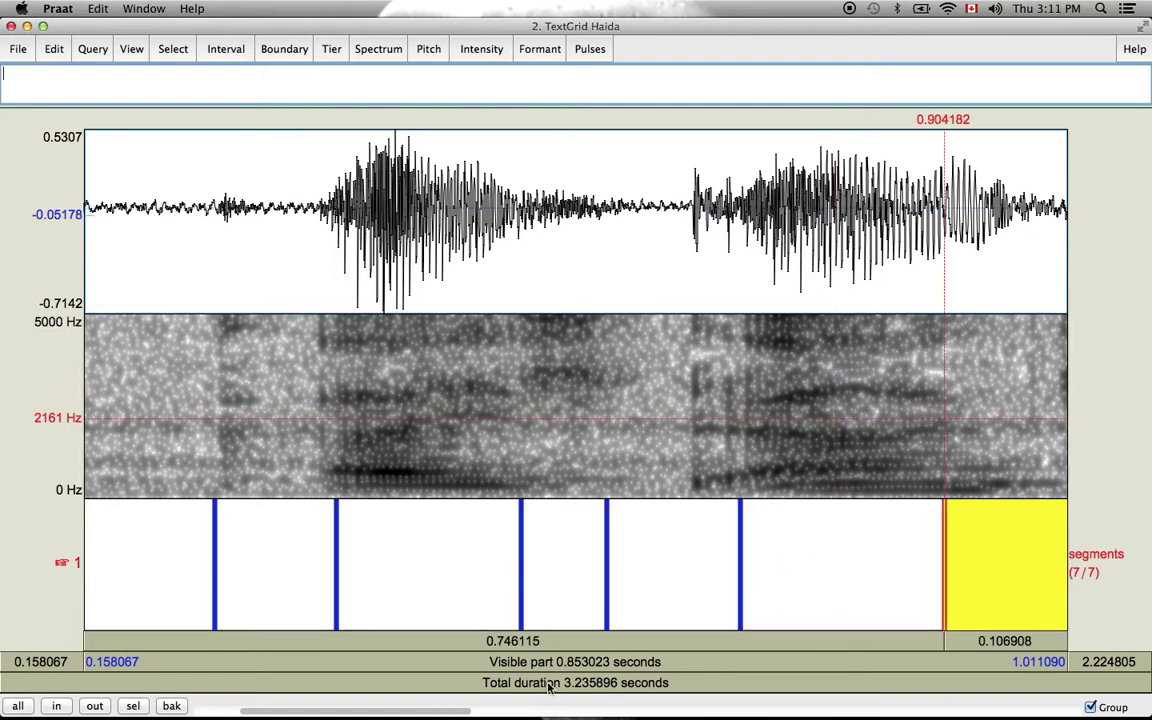
{"action": "left_click_drag", "start_coordinate": [458, 713], "coordinate": [545, 713]}
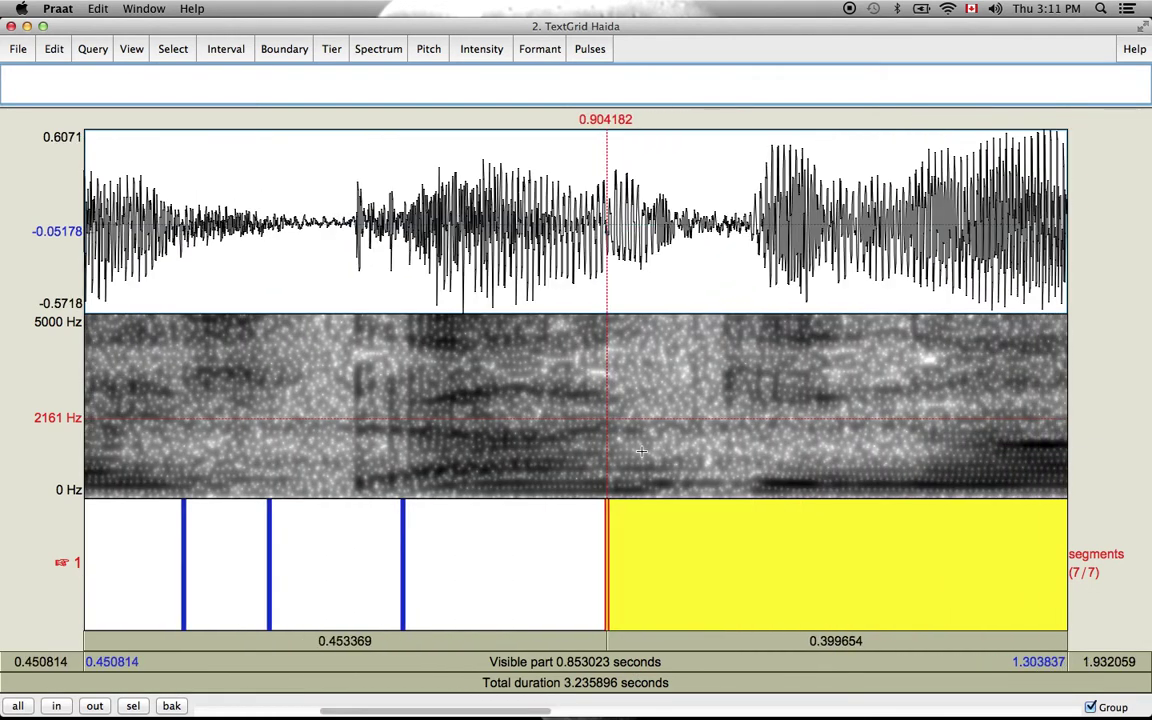
{"action": "left_click", "coordinate": [703, 641]}
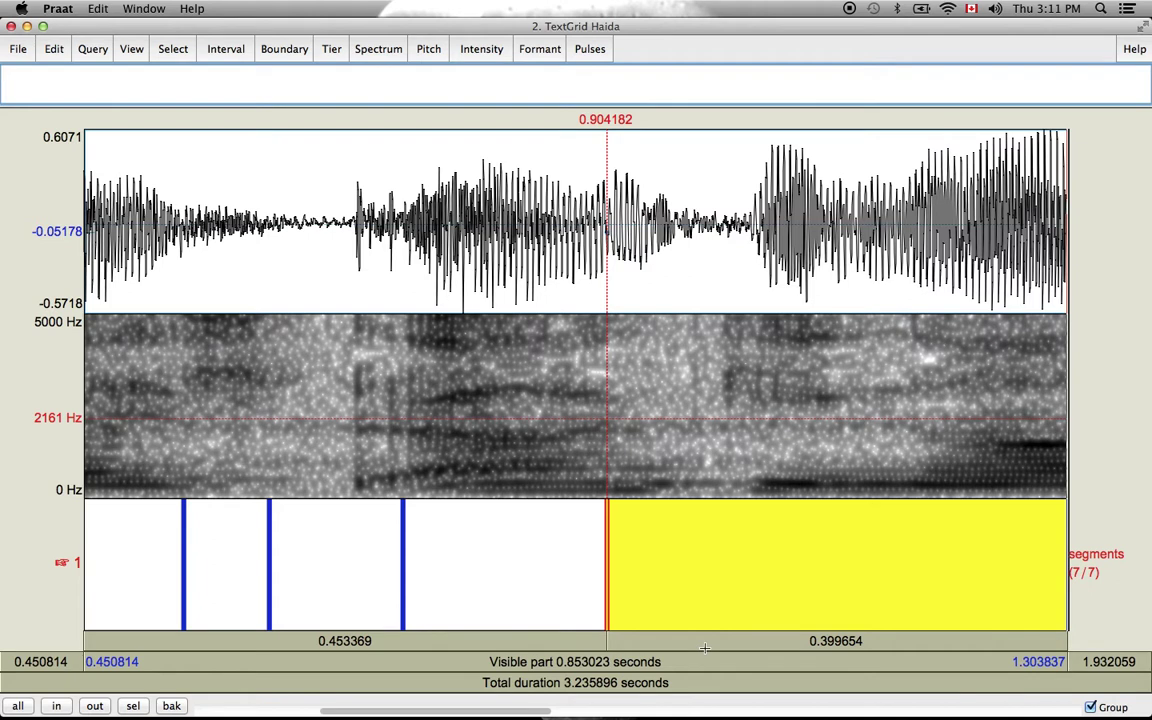
{"action": "left_click", "coordinate": [620, 662]}
Add further boundaries at 1.108, 1.188 and 1.026 s
{"action": "left_click", "coordinate": [841, 375]}
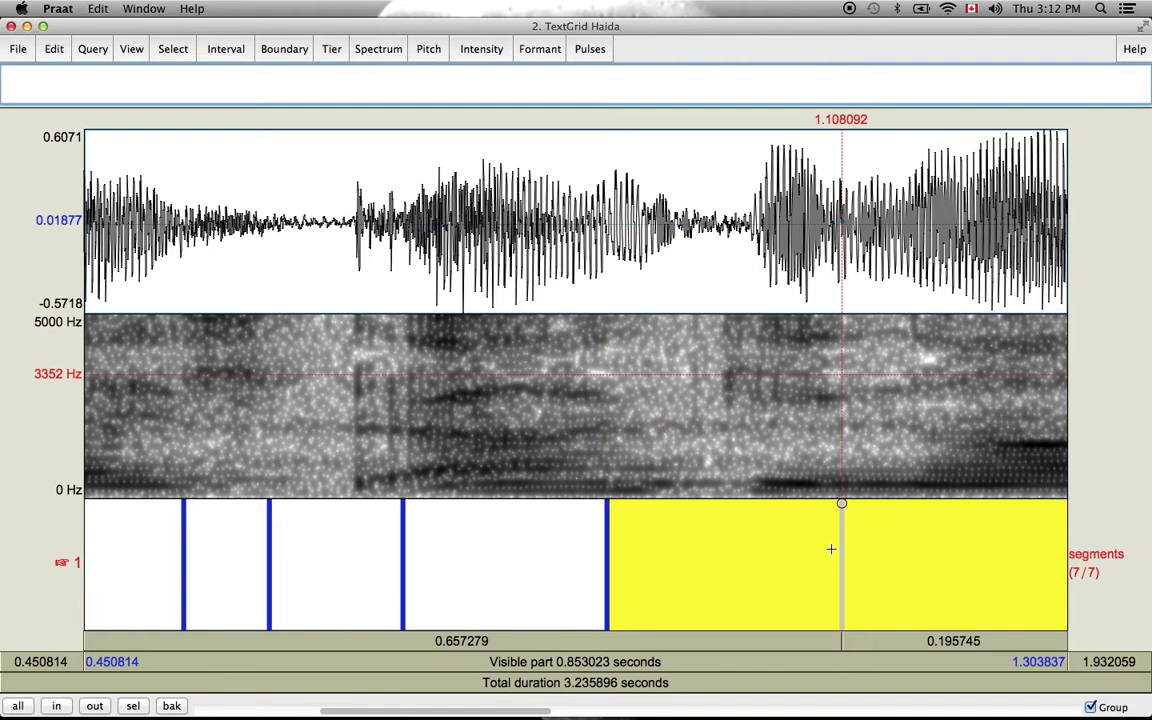
{"action": "key", "text": "Return"}
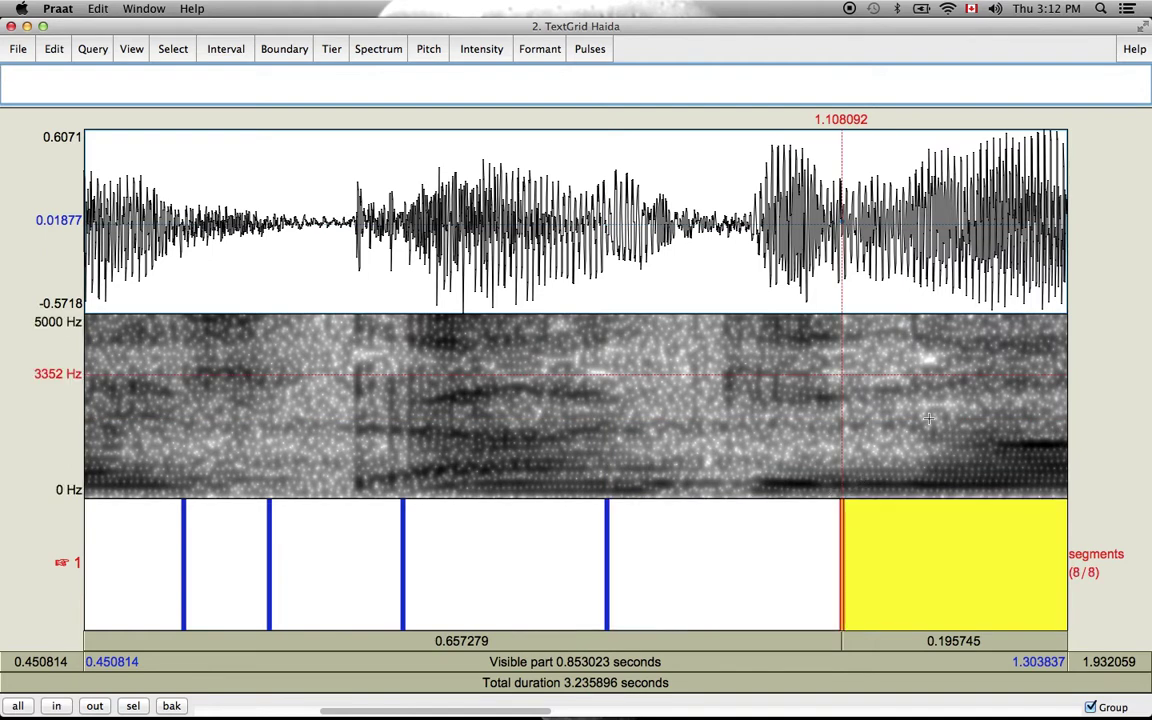
{"action": "left_click", "coordinate": [933, 415]}
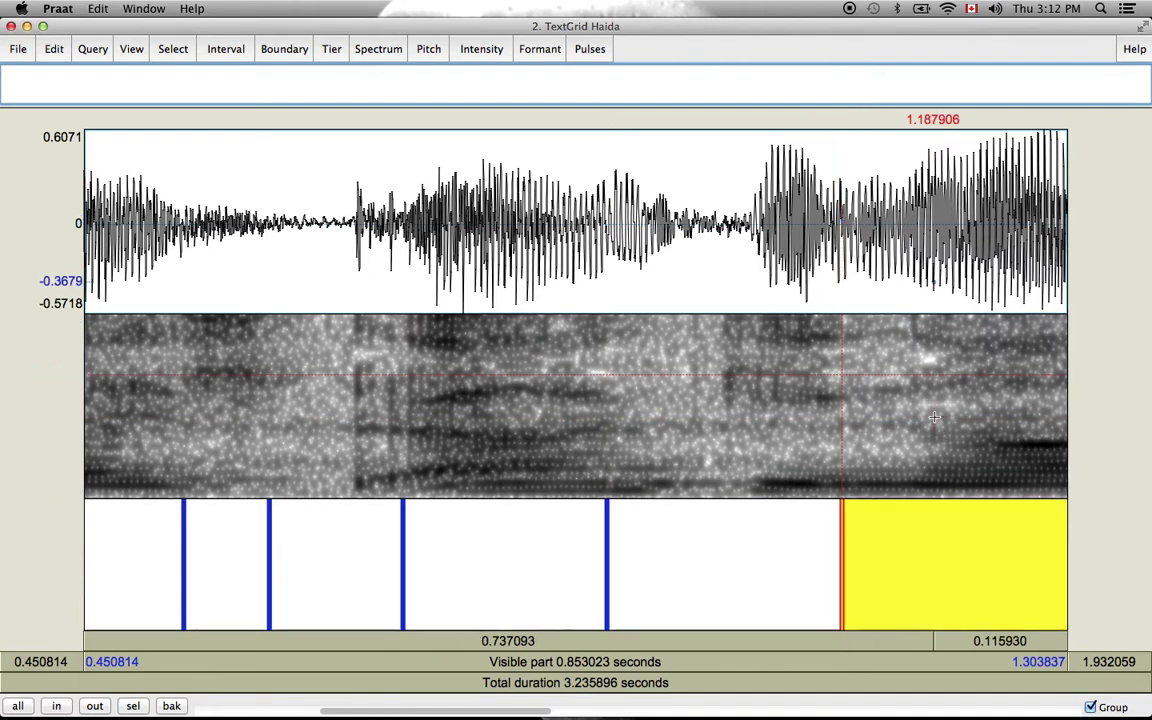
{"action": "left_click", "coordinate": [933, 503]}
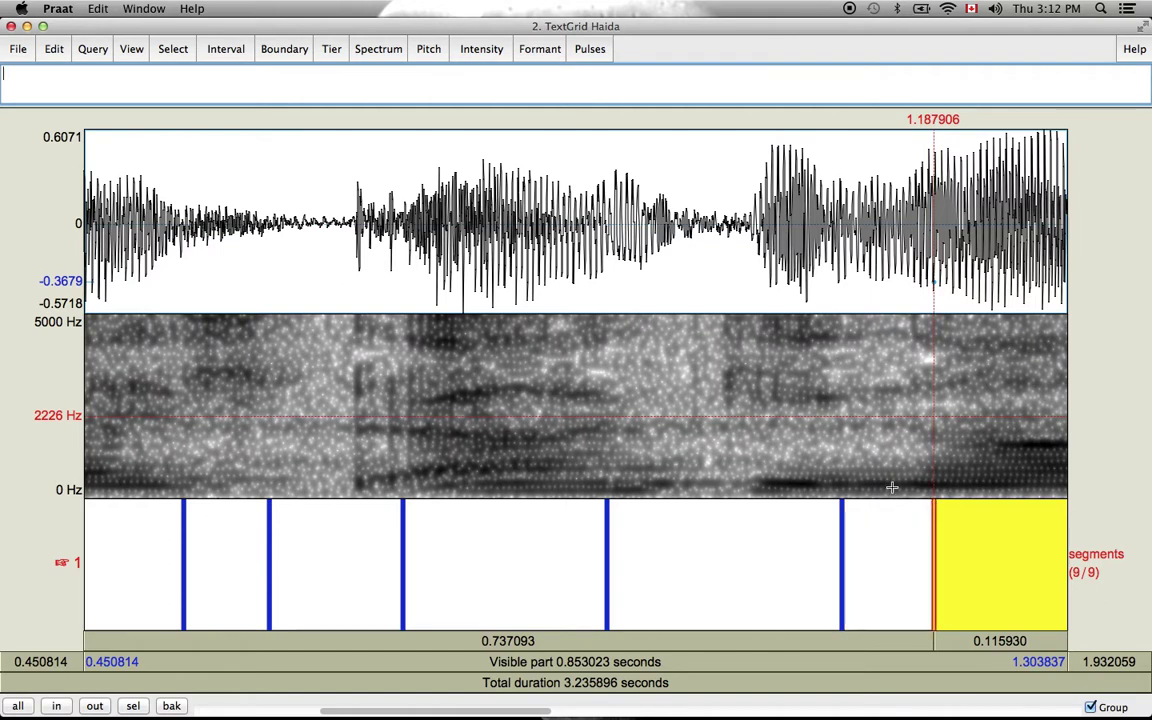
{"action": "left_click", "coordinate": [746, 444]}
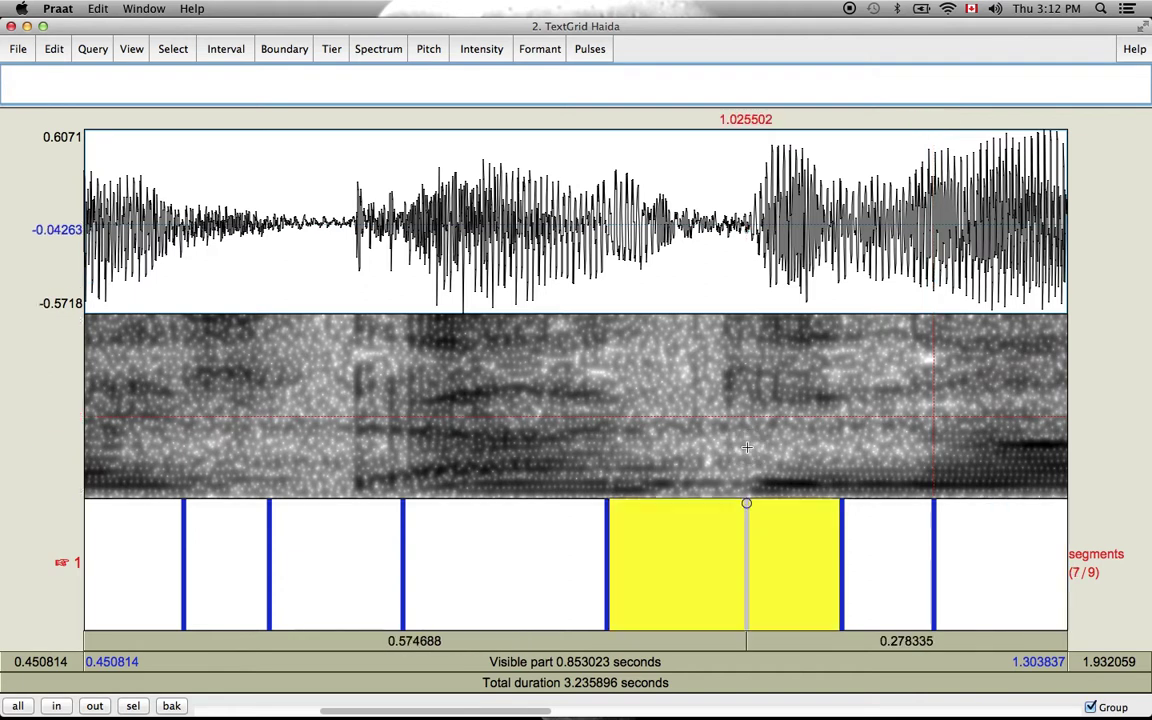
{"action": "left_click", "coordinate": [746, 503]}
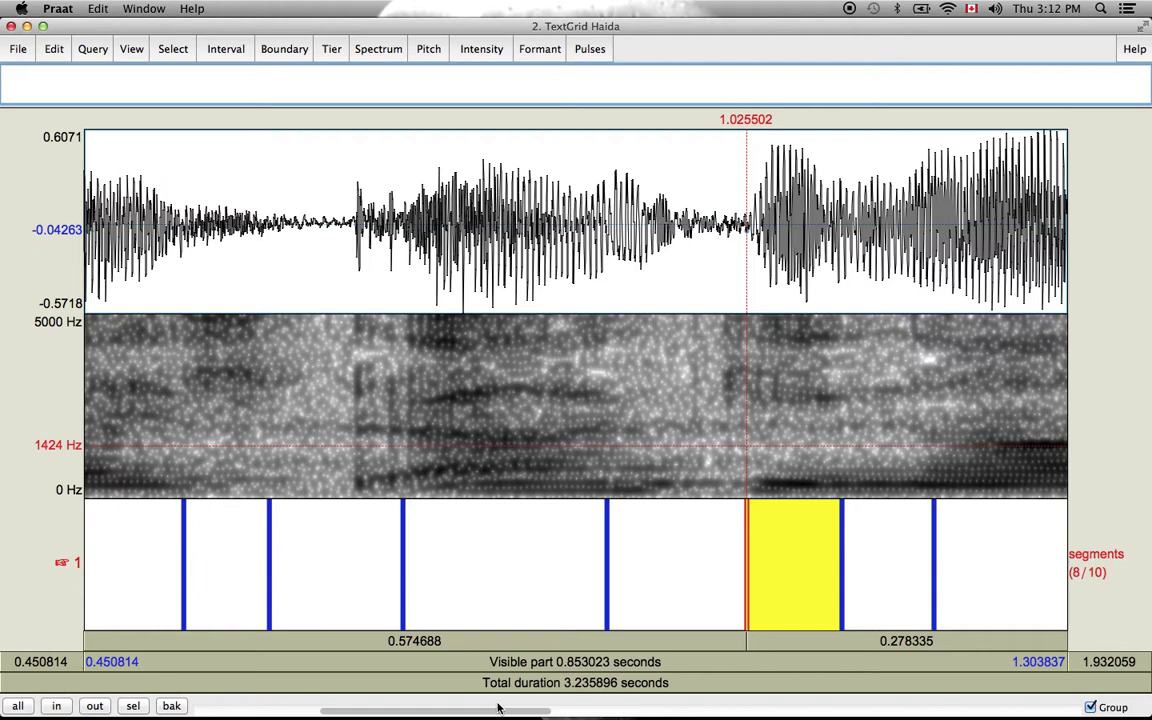
Scroll through the recording, then show the whole sound from start to end
{"action": "left_click", "coordinate": [357, 711]}
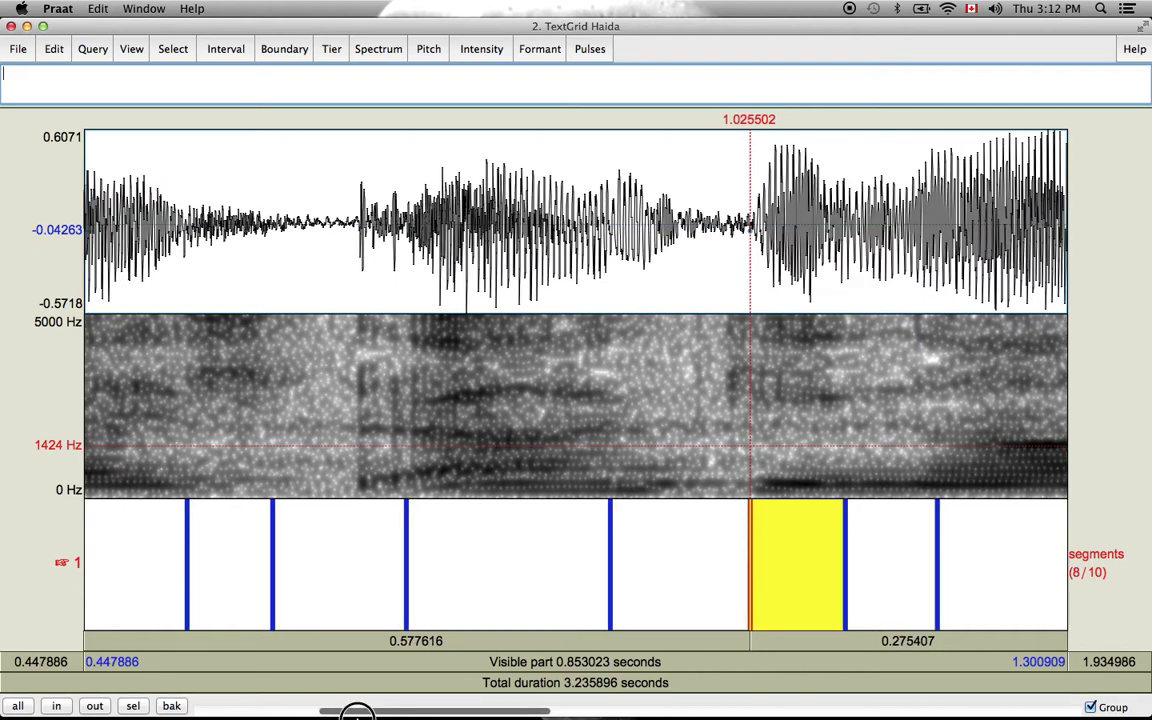
{"action": "scroll", "coordinate": [357, 711], "scroll_direction": "left", "scroll_amount": 5}
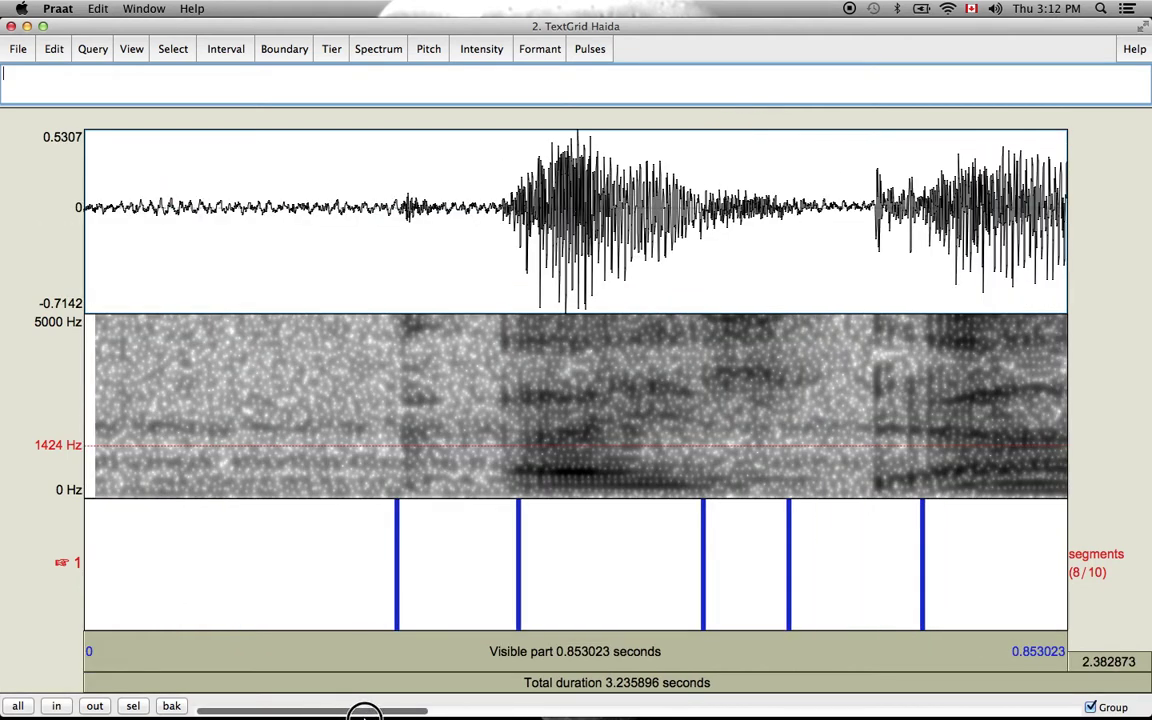
{"action": "scroll", "coordinate": [370, 710], "scroll_direction": "right", "scroll_amount": 2}
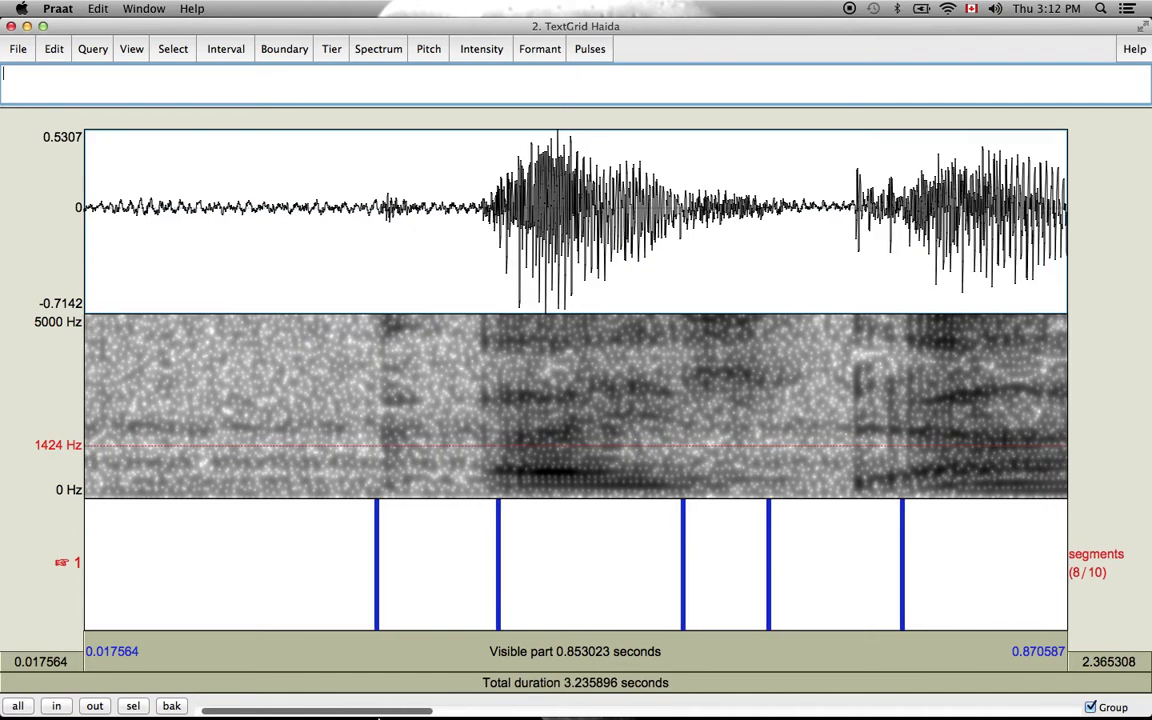
{"action": "left_click", "coordinate": [24, 706]}
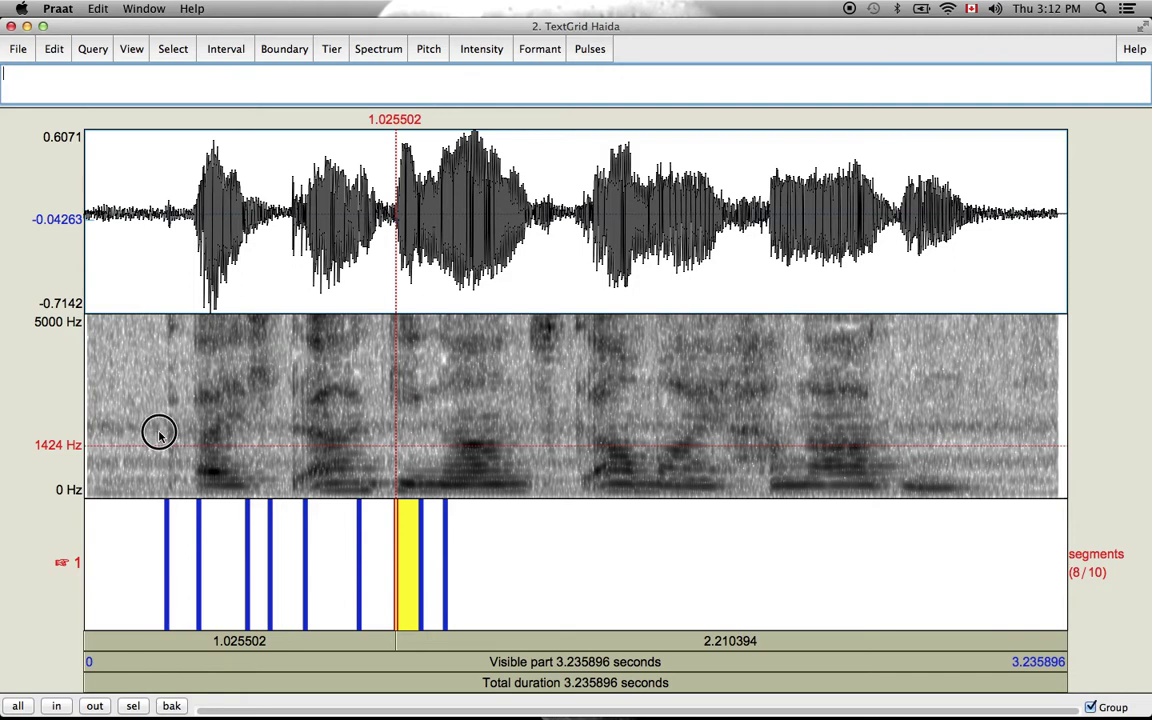
Select 0.242–0.719 s, zoom to it, step out once, and play the stretch
{"action": "left_click_drag", "start_coordinate": [160, 429], "coordinate": [319, 425]}
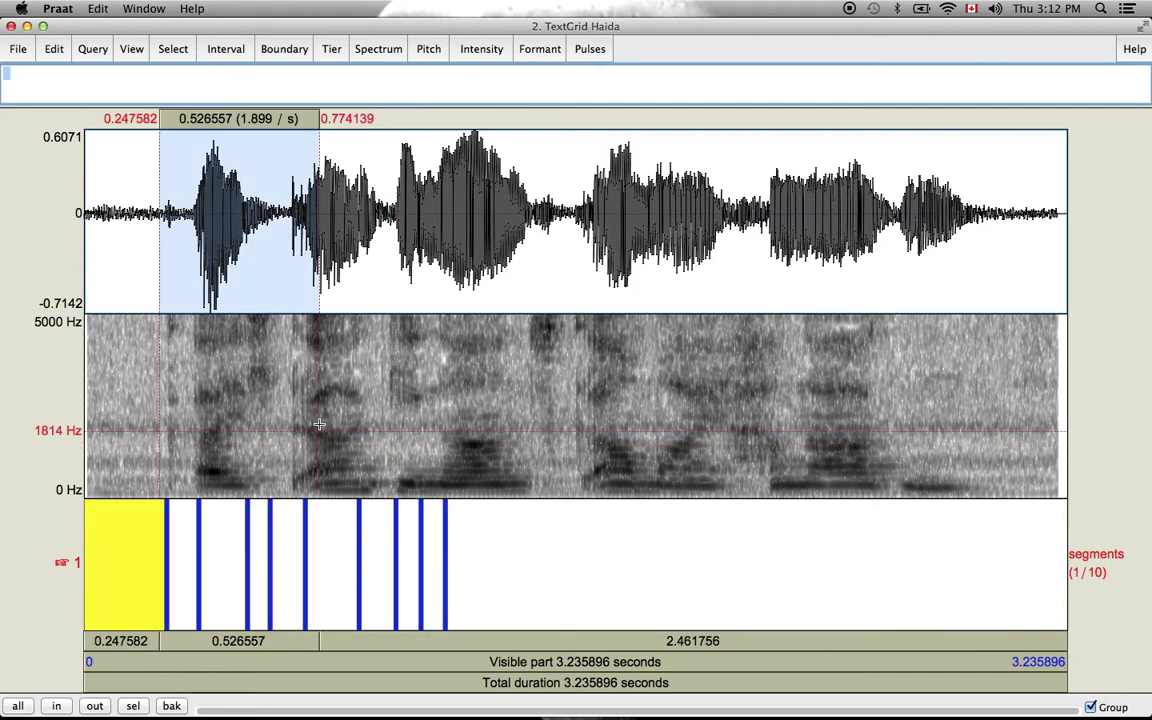
{"action": "left_click", "coordinate": [216, 548]}
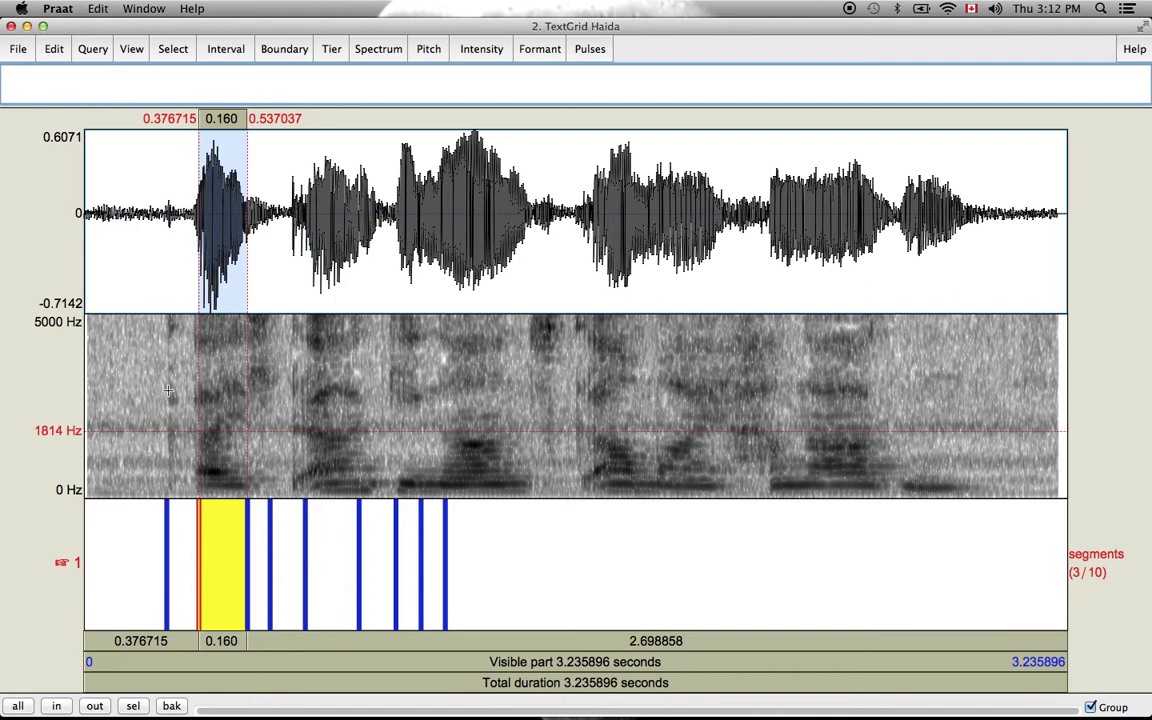
{"action": "left_click_drag", "start_coordinate": [158, 394], "coordinate": [302, 398]}
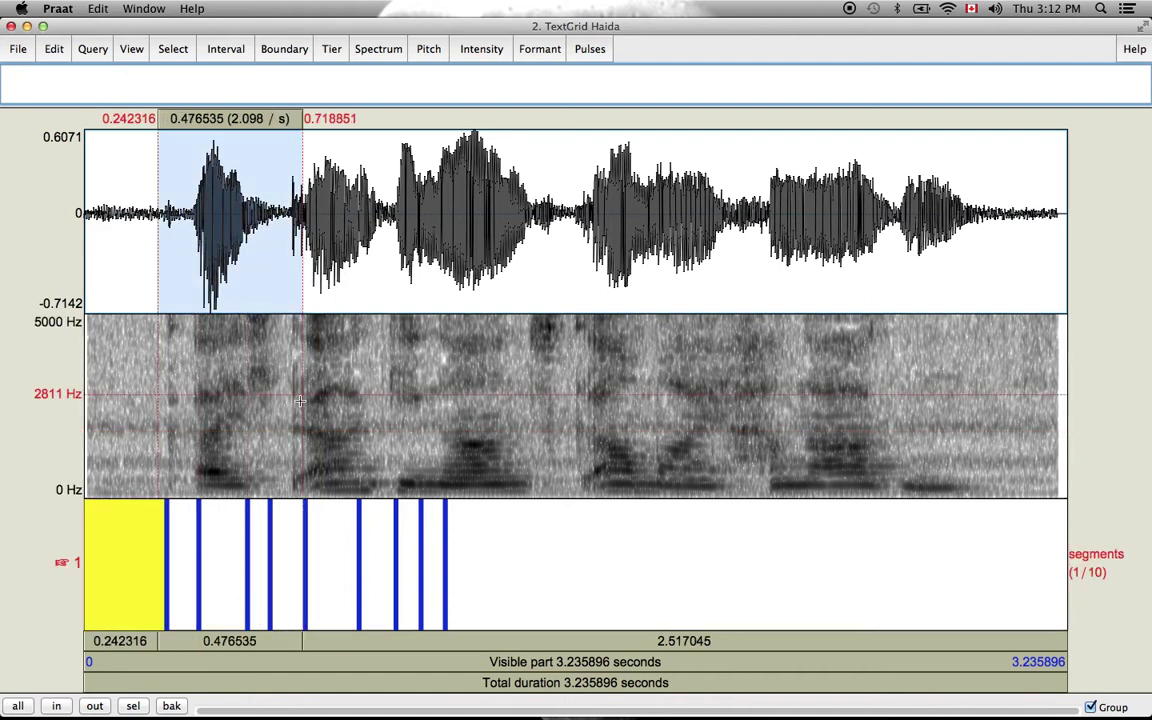
{"action": "left_click", "coordinate": [133, 706]}
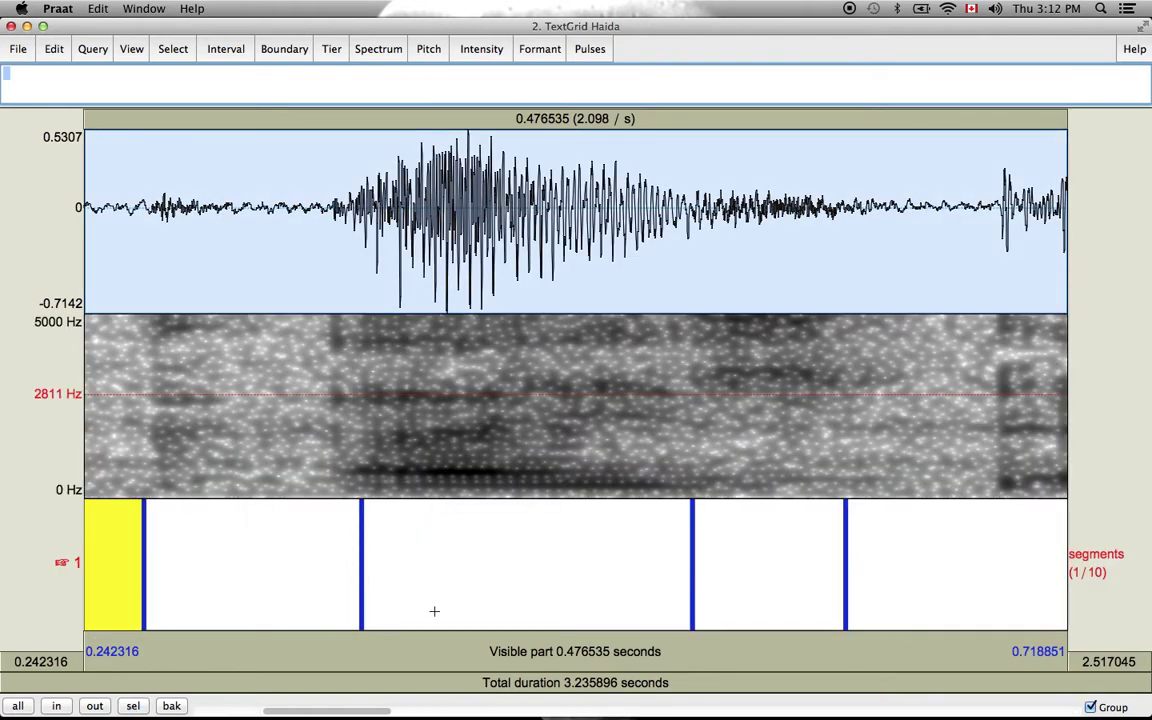
{"action": "left_click", "coordinate": [94, 706]}
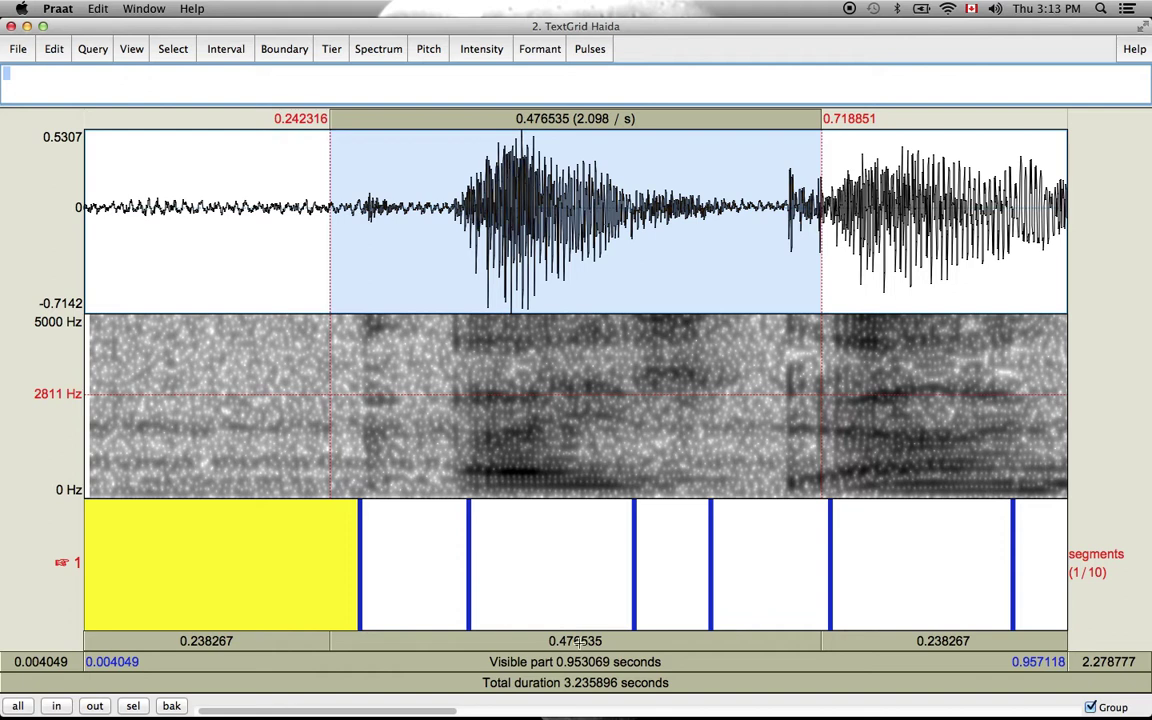
{"action": "left_click", "coordinate": [578, 641]}
Select the second interval on the segments tier and play it several times
{"action": "left_click", "coordinate": [578, 641]}
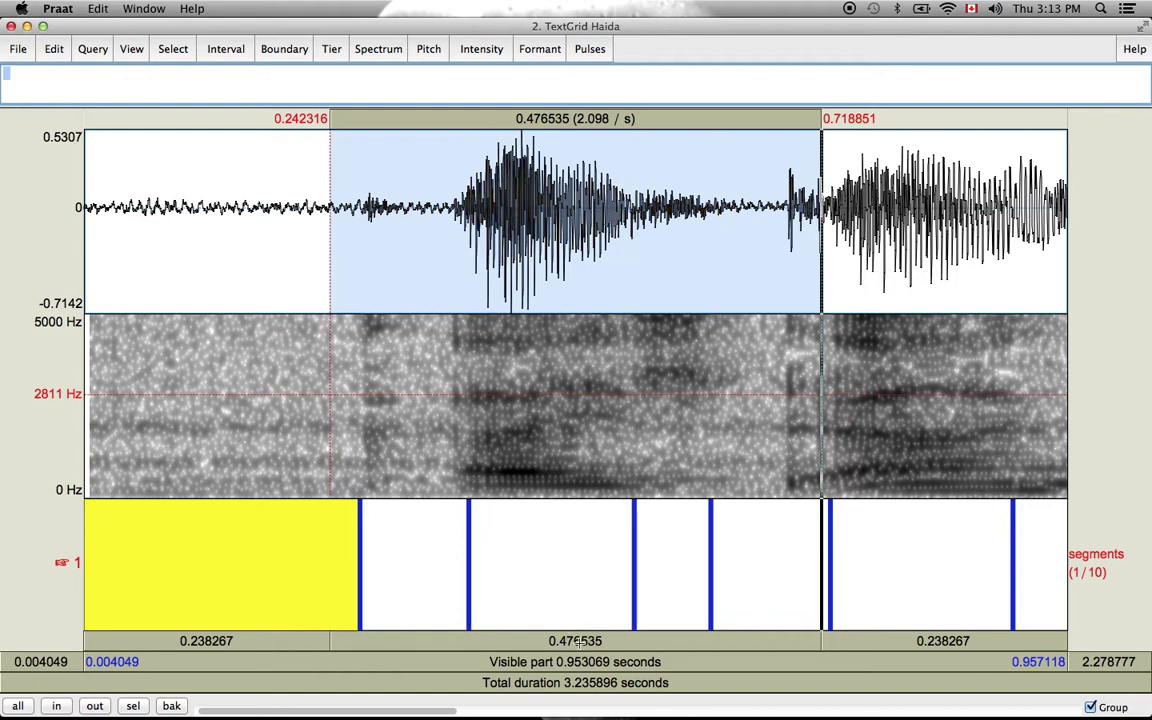
{"action": "left_click", "coordinate": [435, 544]}
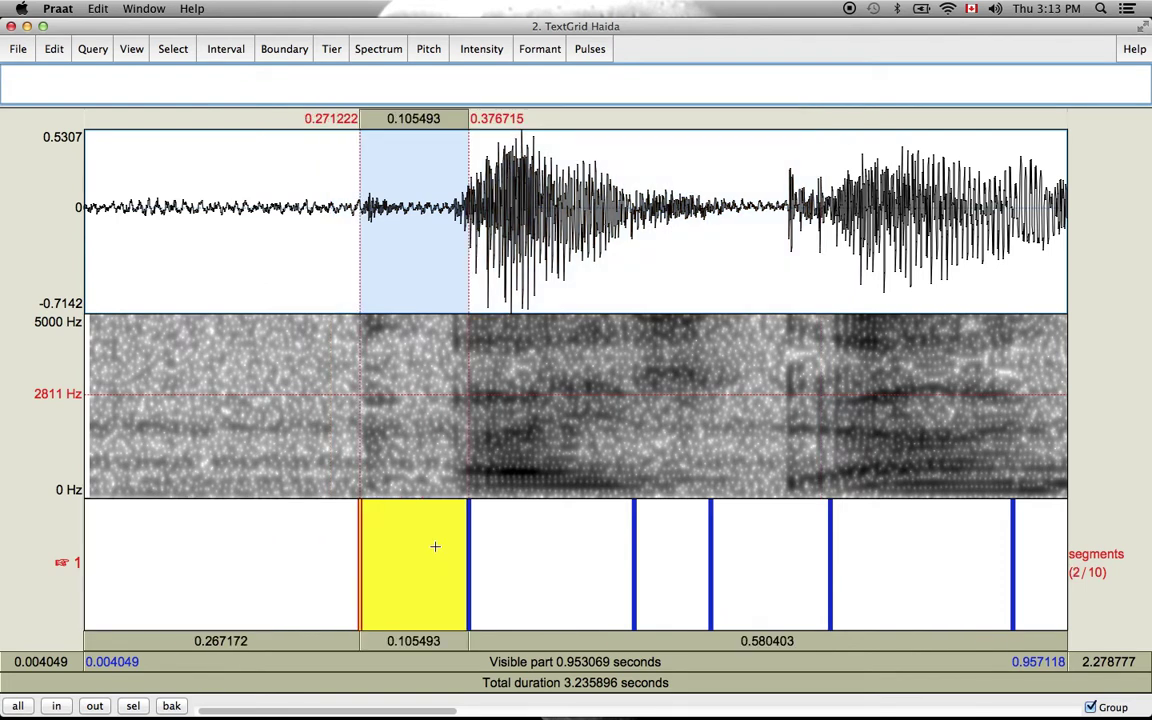
{"action": "left_click", "coordinate": [386, 641]}
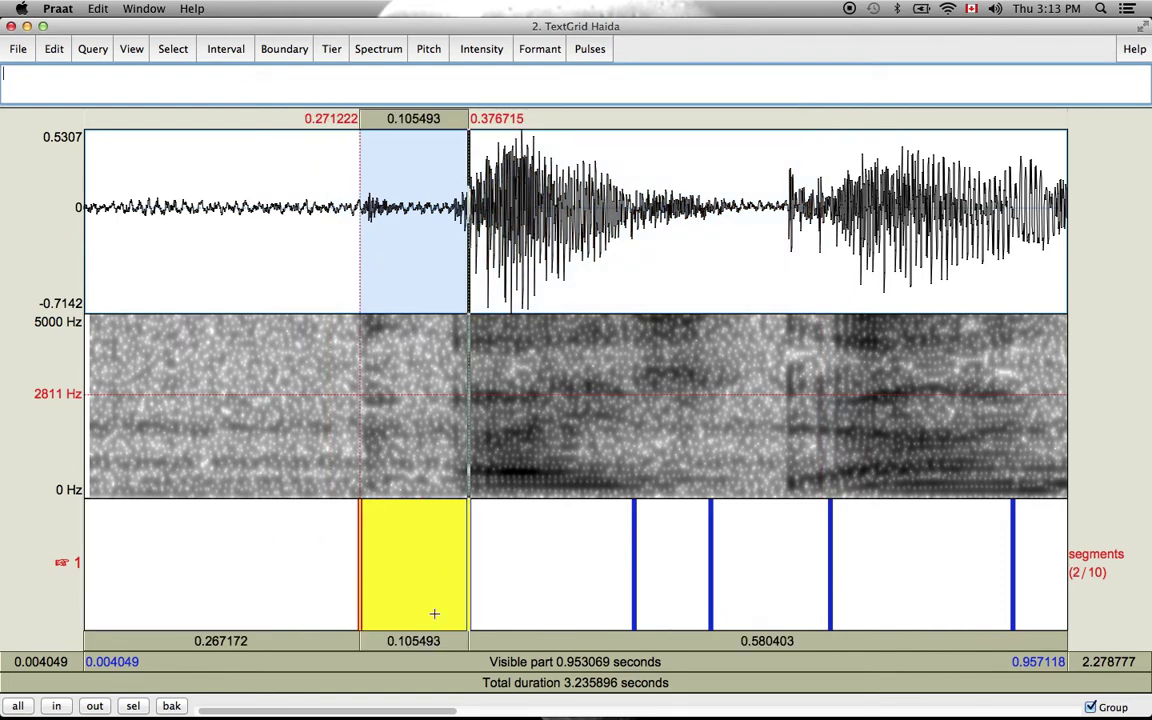
{"action": "left_click", "coordinate": [414, 641]}
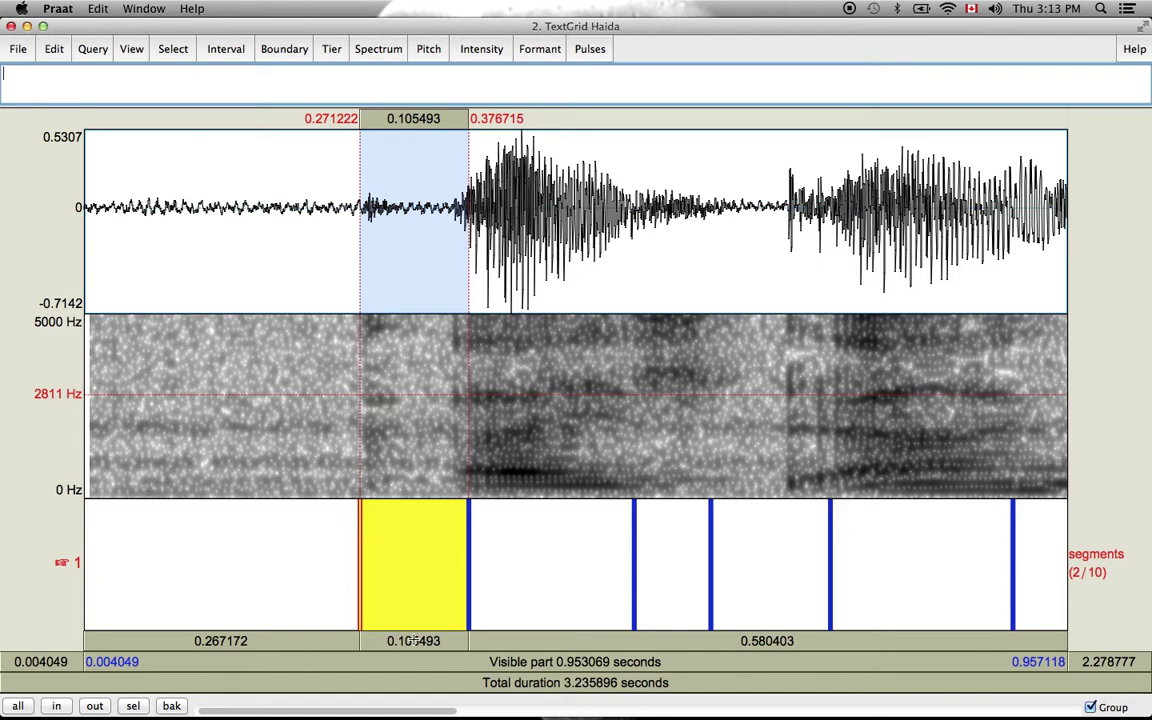
{"action": "left_click", "coordinate": [414, 641]}
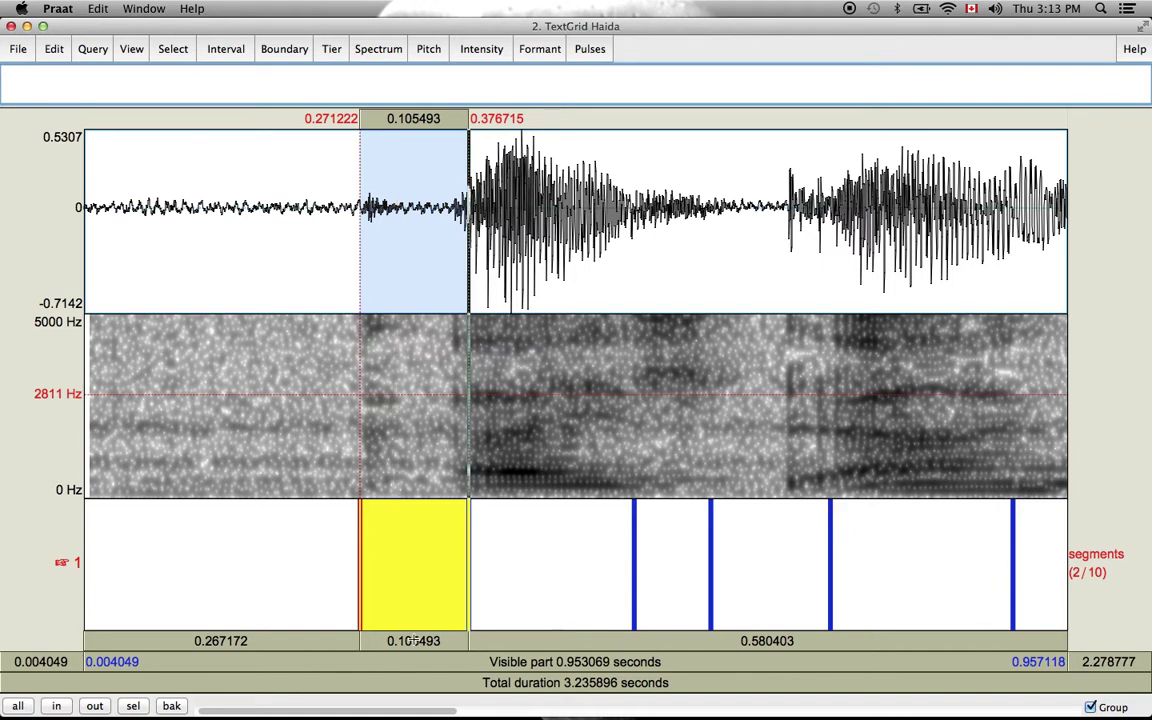
Drag the interval's end boundary to 0.371 s, extend to 0.537 s, and play it
{"action": "left_click_drag", "start_coordinate": [466, 570], "coordinate": [462, 569]}
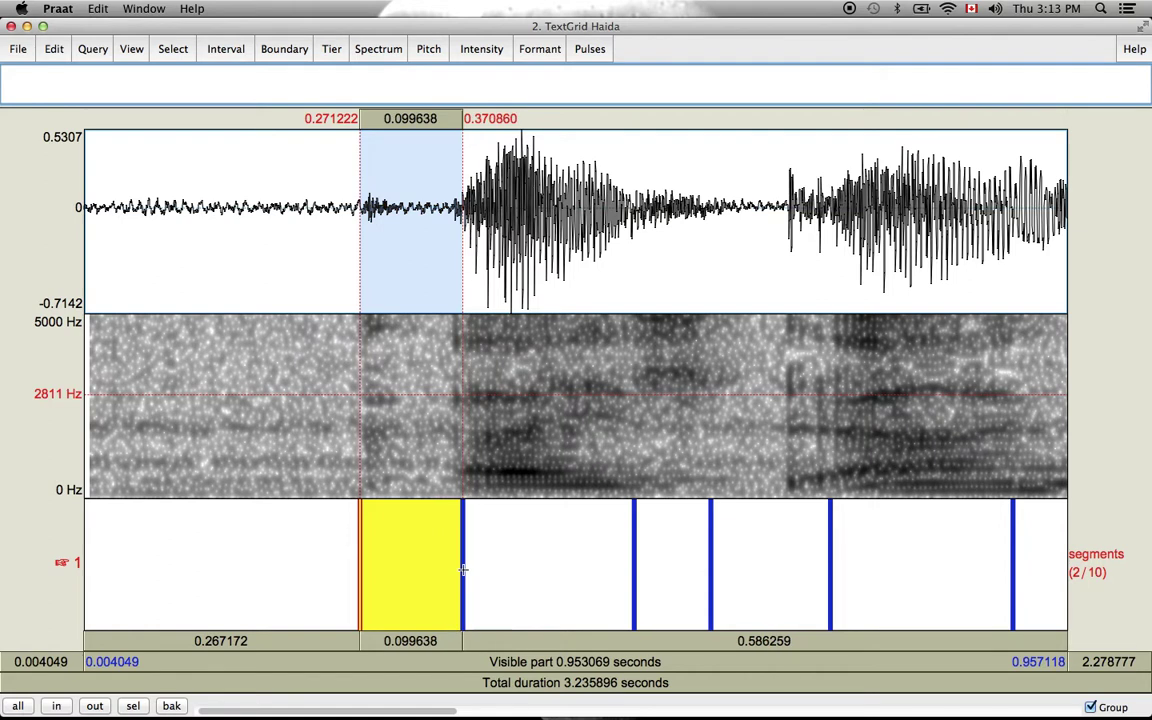
{"action": "left_click", "coordinate": [633, 540], "text": "shift"}
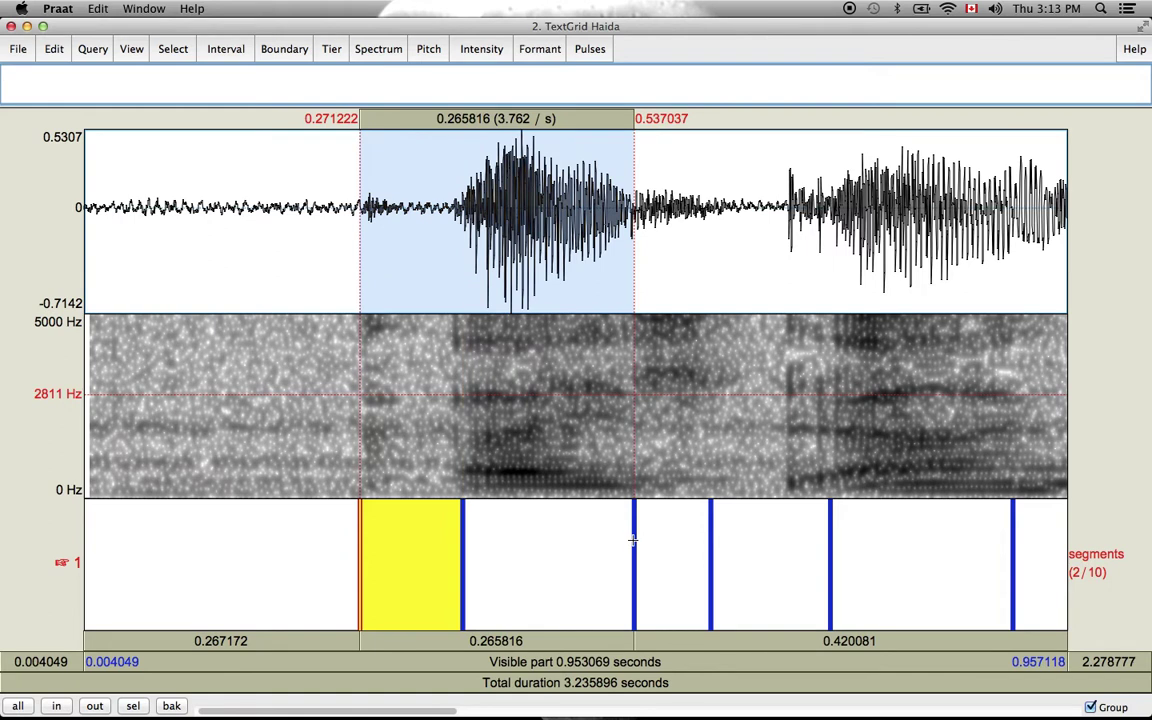
{"action": "left_click", "coordinate": [553, 645]}
{"action": "left_click", "coordinate": [455, 637]}
{"action": "key", "text": "super+Tab"}
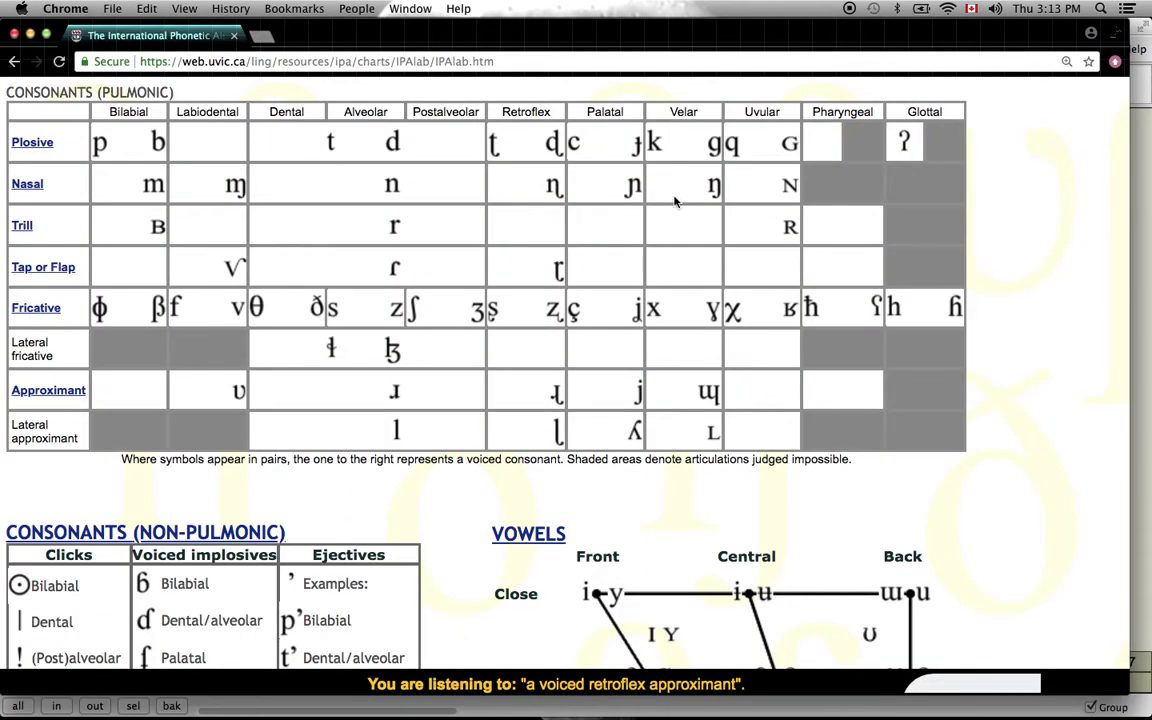
{"action": "left_click", "coordinate": [655, 143]}
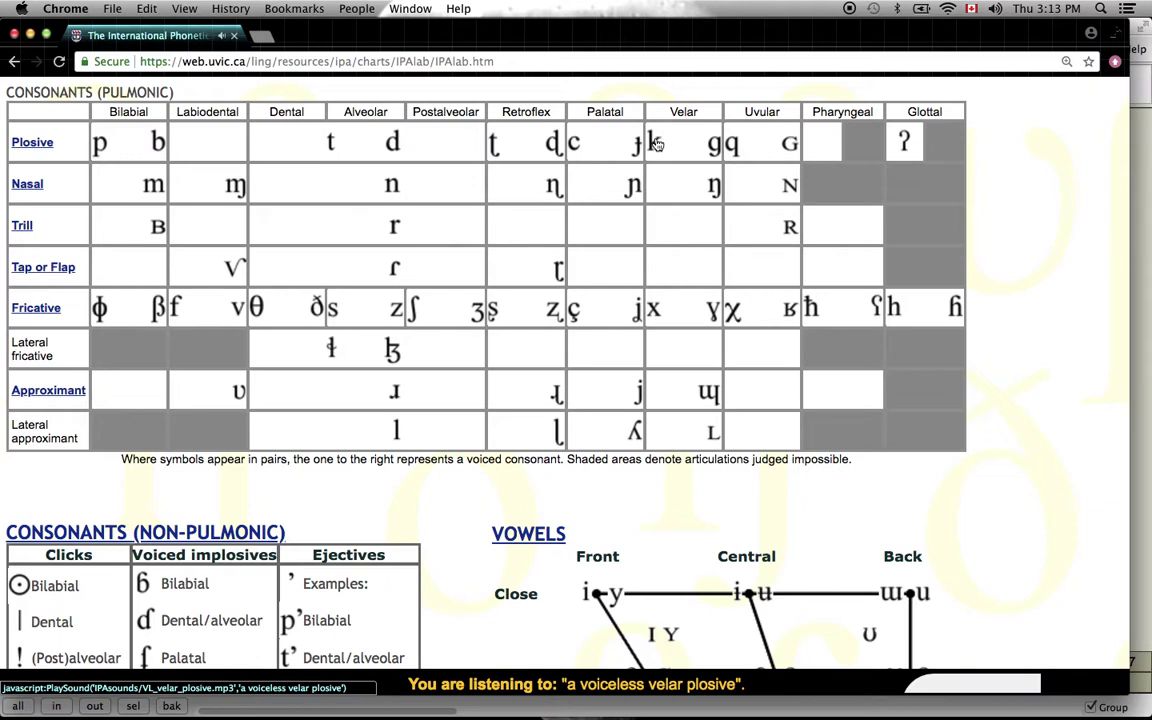
{"action": "scroll", "coordinate": [450, 416], "scroll_direction": "down", "scroll_amount": 5}
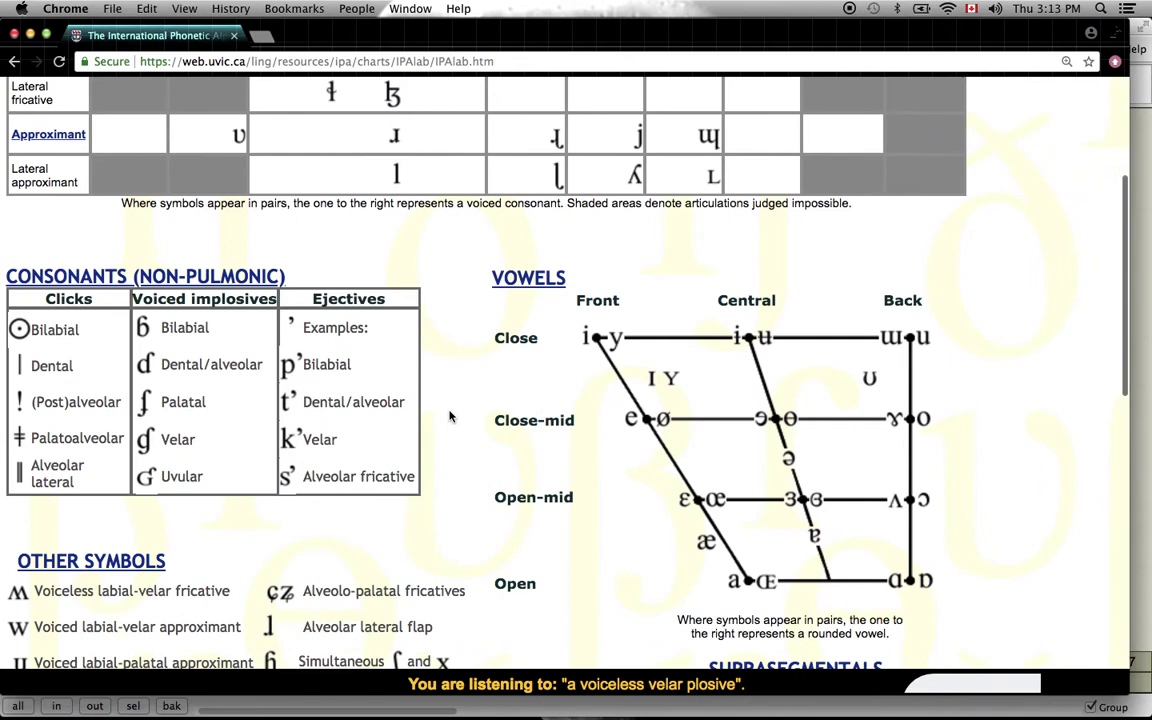
{"action": "left_click", "coordinate": [291, 446]}
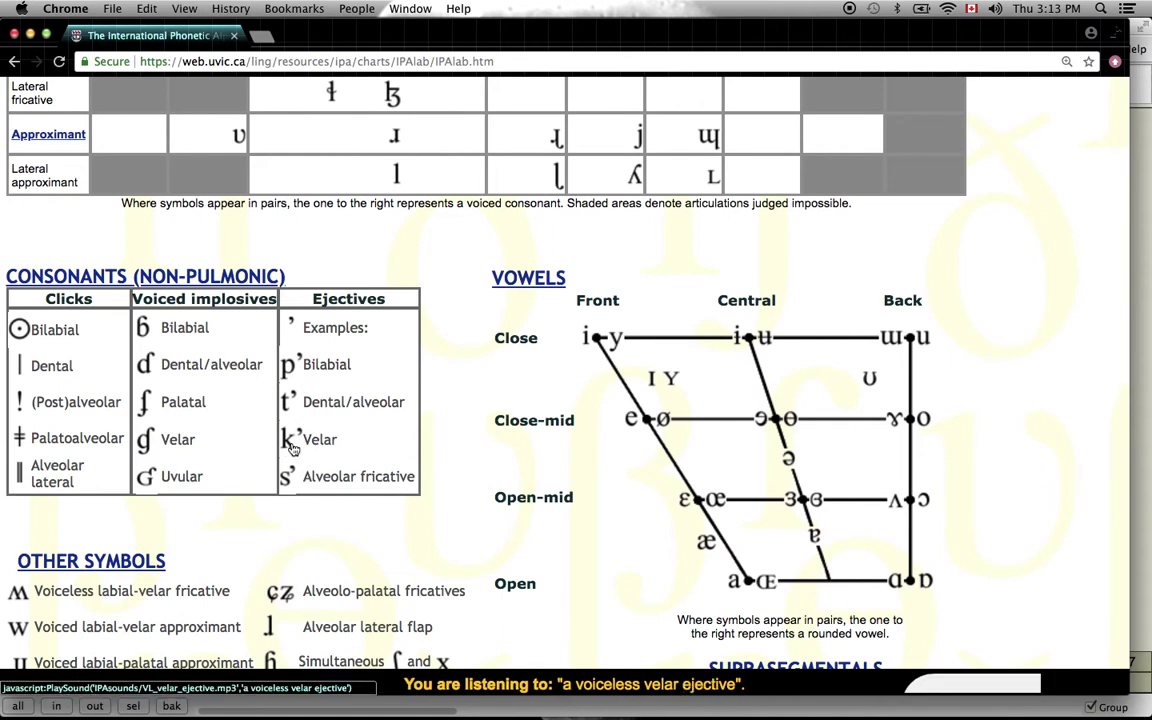
{"action": "key", "text": "super+Tab"}
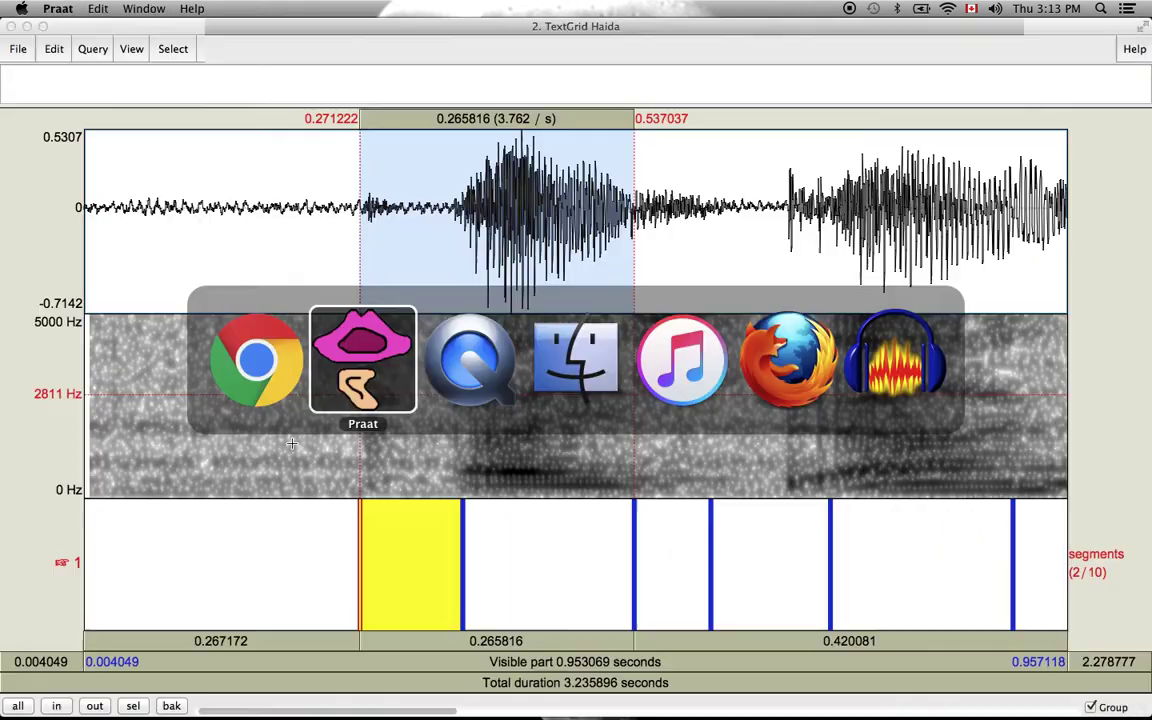
{"action": "left_click", "coordinate": [423, 641]}
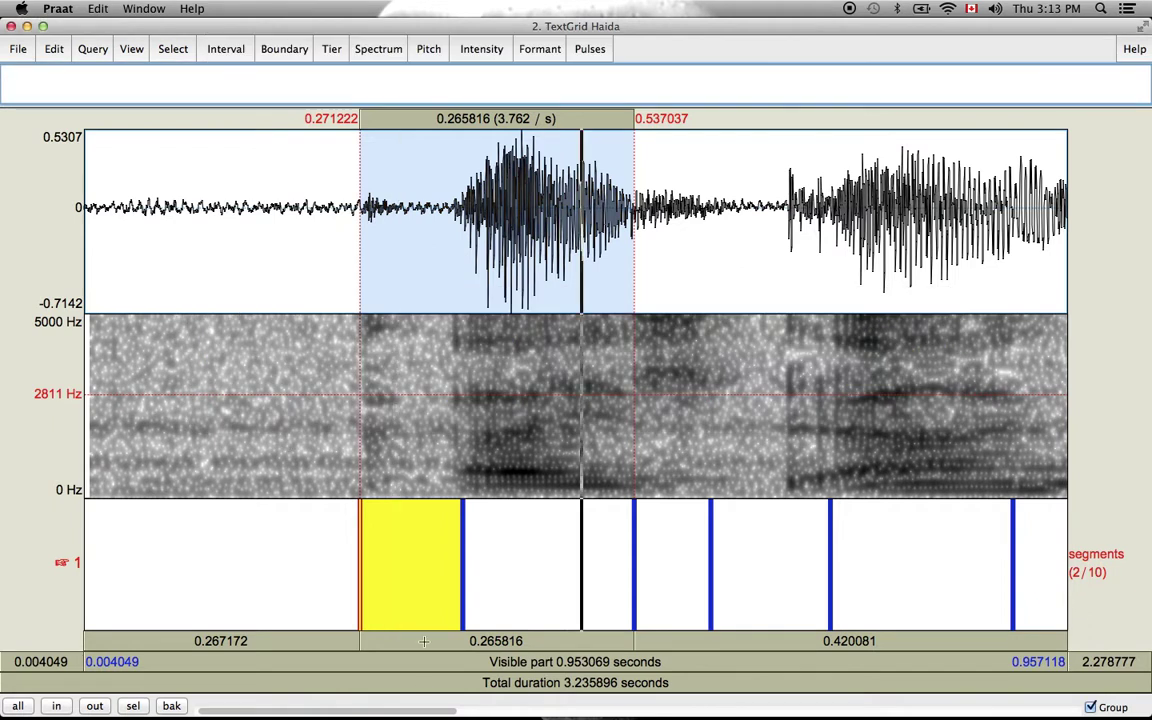
{"action": "left_click", "coordinate": [413, 597]}
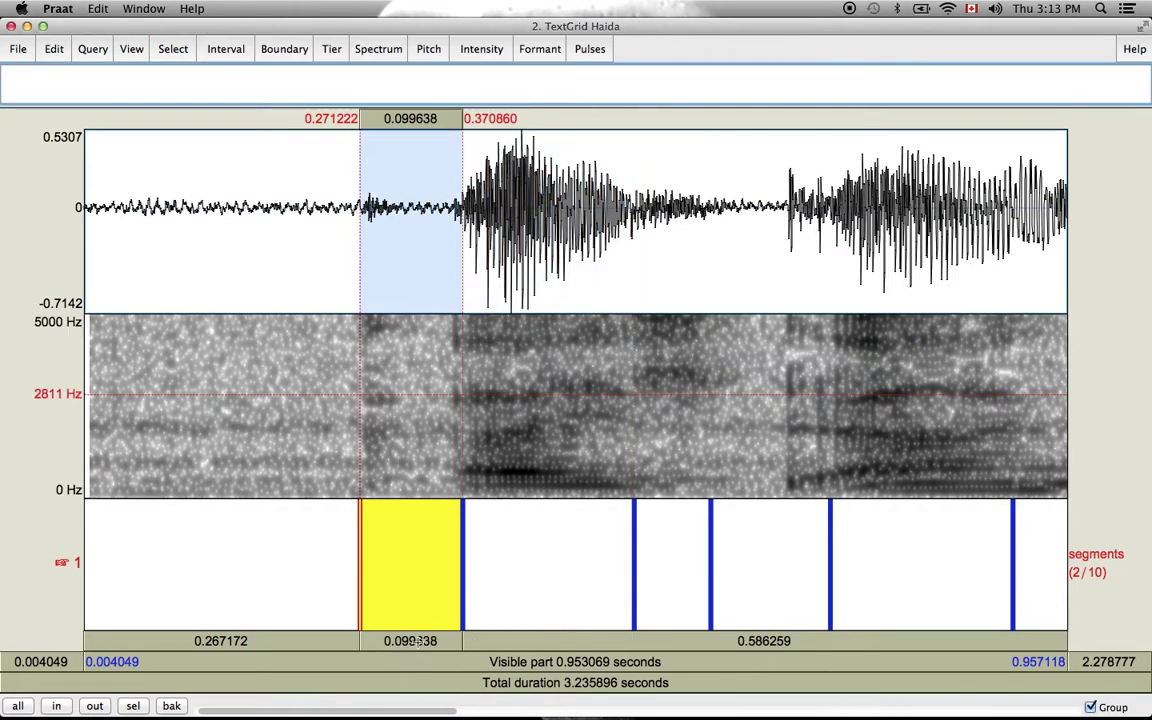
{"action": "left_click", "coordinate": [418, 641]}
{"action": "key", "text": "super+Tab"}
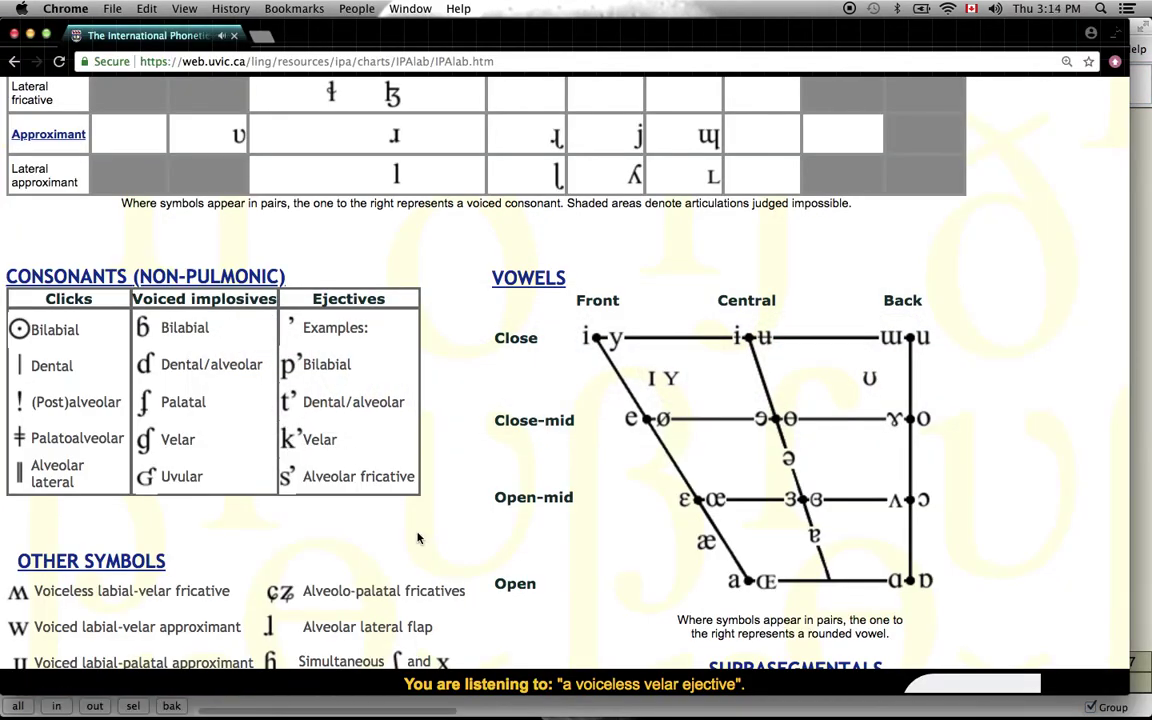
{"action": "scroll", "coordinate": [418, 538], "scroll_direction": "down", "scroll_amount": 5}
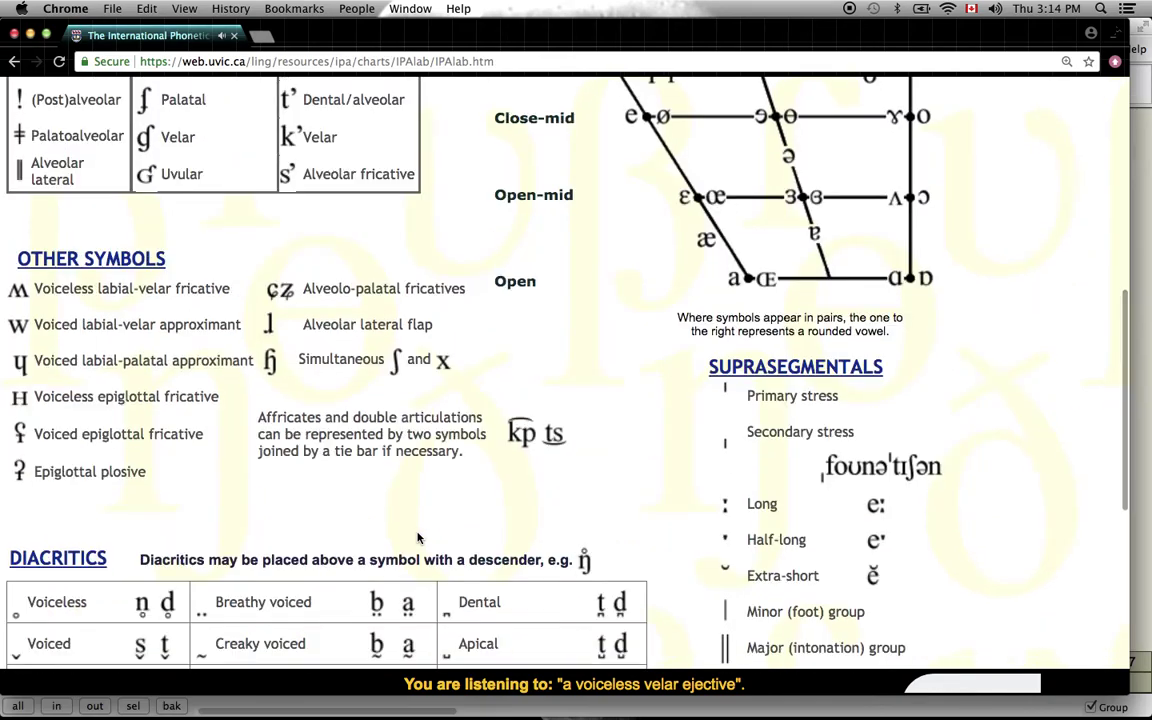
{"action": "key", "text": "super+Tab"}
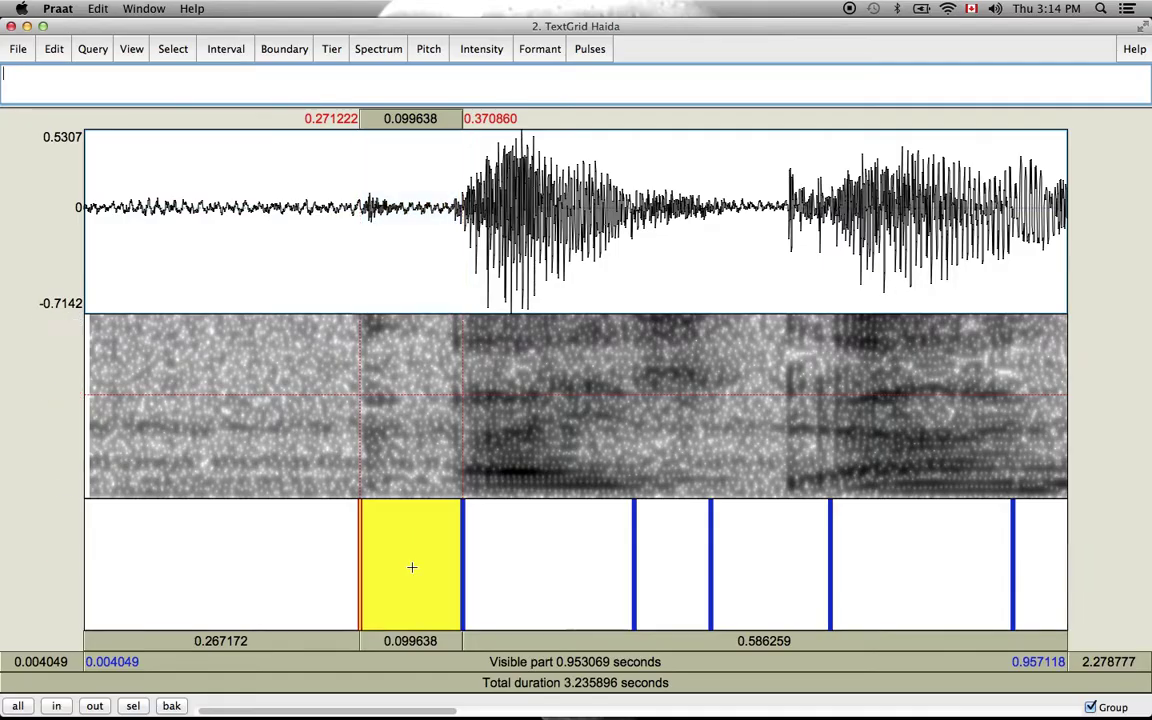
Label the second interval k', play through to 0.537 s, and select the next interval
{"action": "type", "text": "k'"}
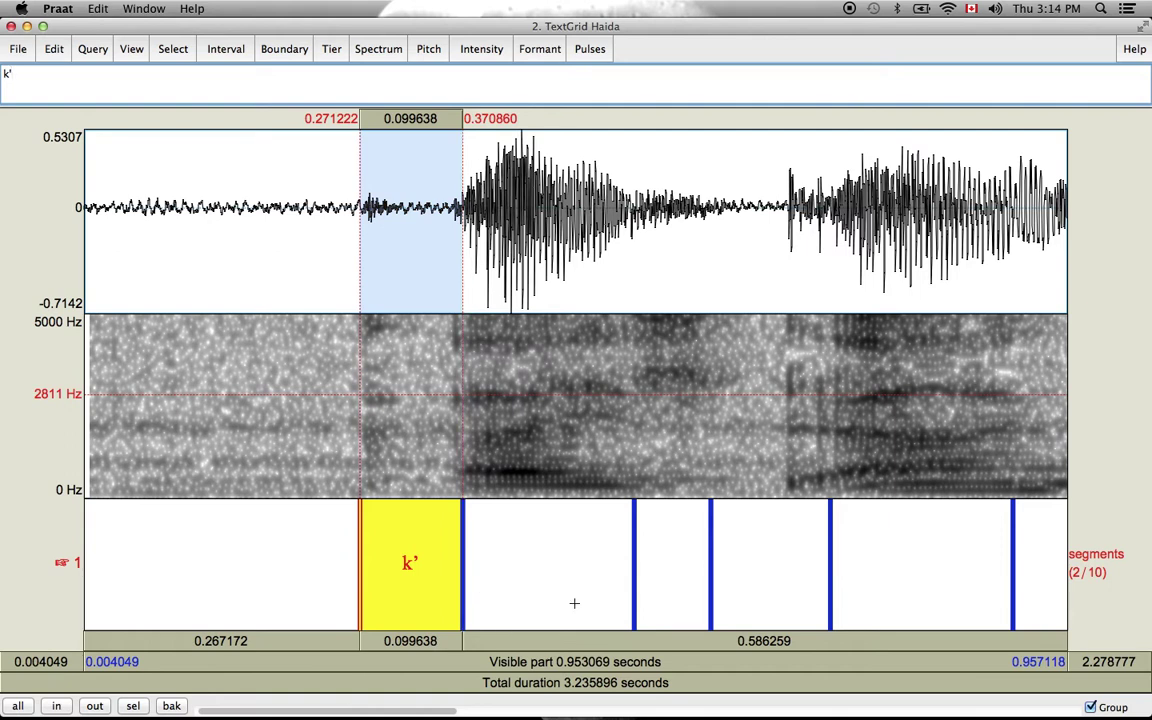
{"action": "left_click", "coordinate": [633, 580], "text": "shift"}
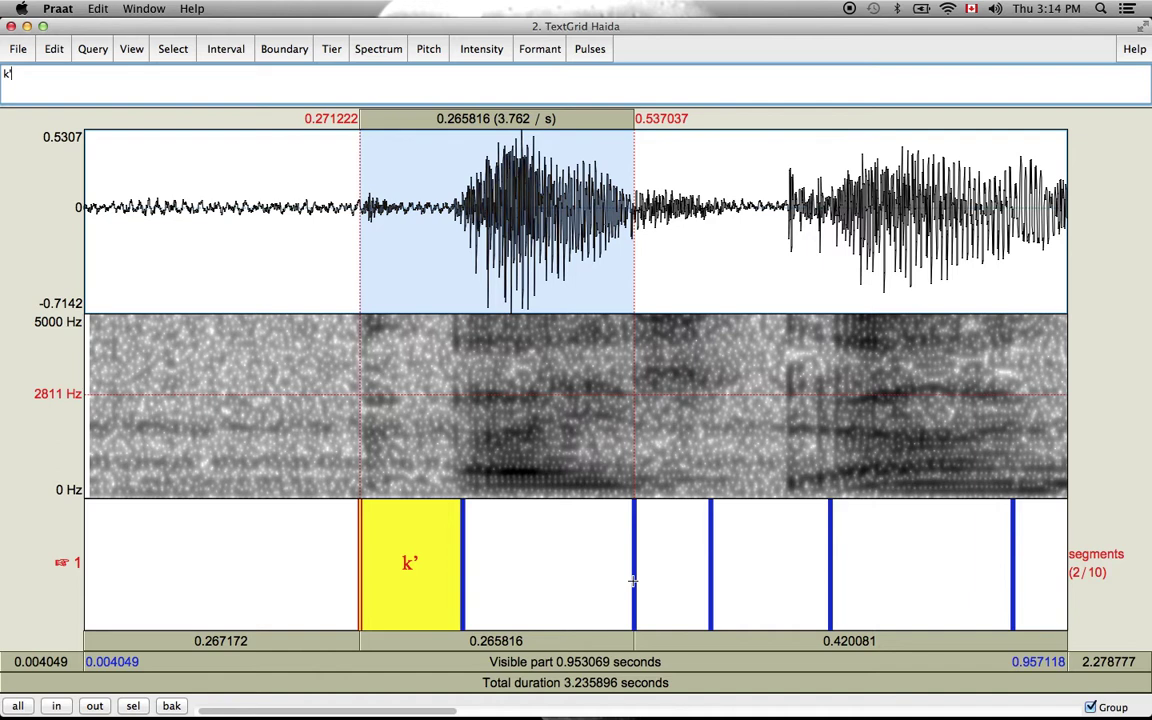
{"action": "left_click", "coordinate": [484, 641]}
{"action": "left_click", "coordinate": [522, 533]}
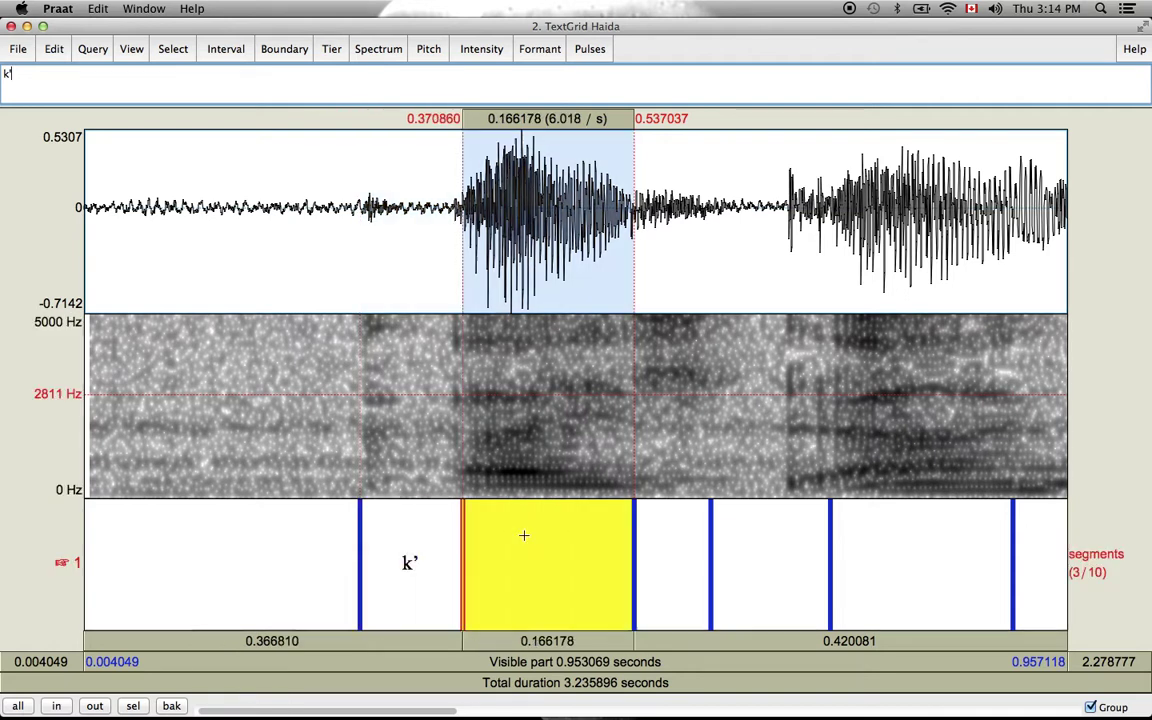
Label the interval after k' with a\ic, Praat's code for aɪ
{"action": "left_click", "coordinate": [562, 640]}
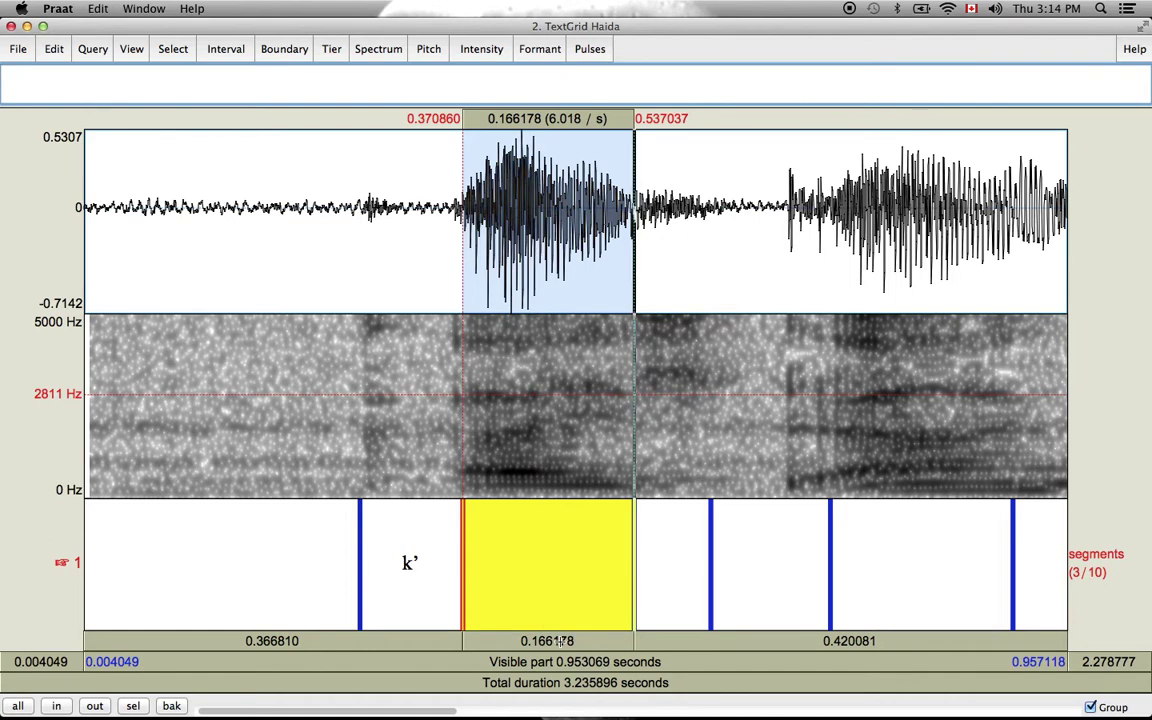
{"action": "type", "text": "a"}
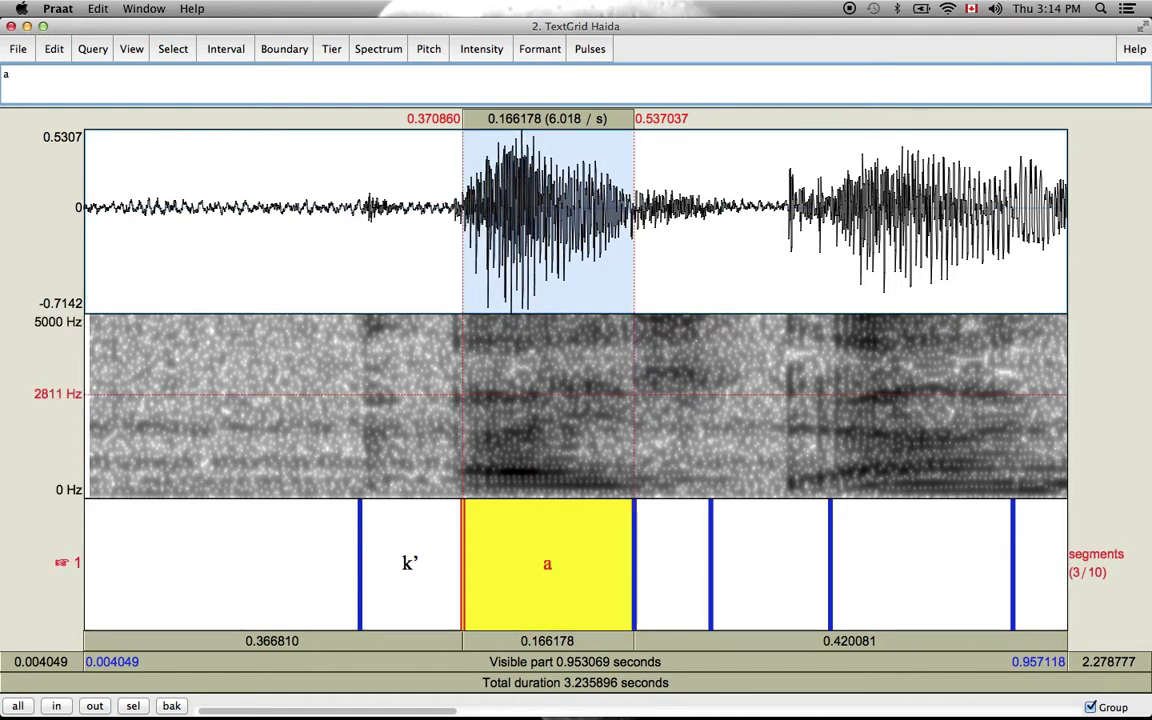
{"action": "type", "text": "\\i"}
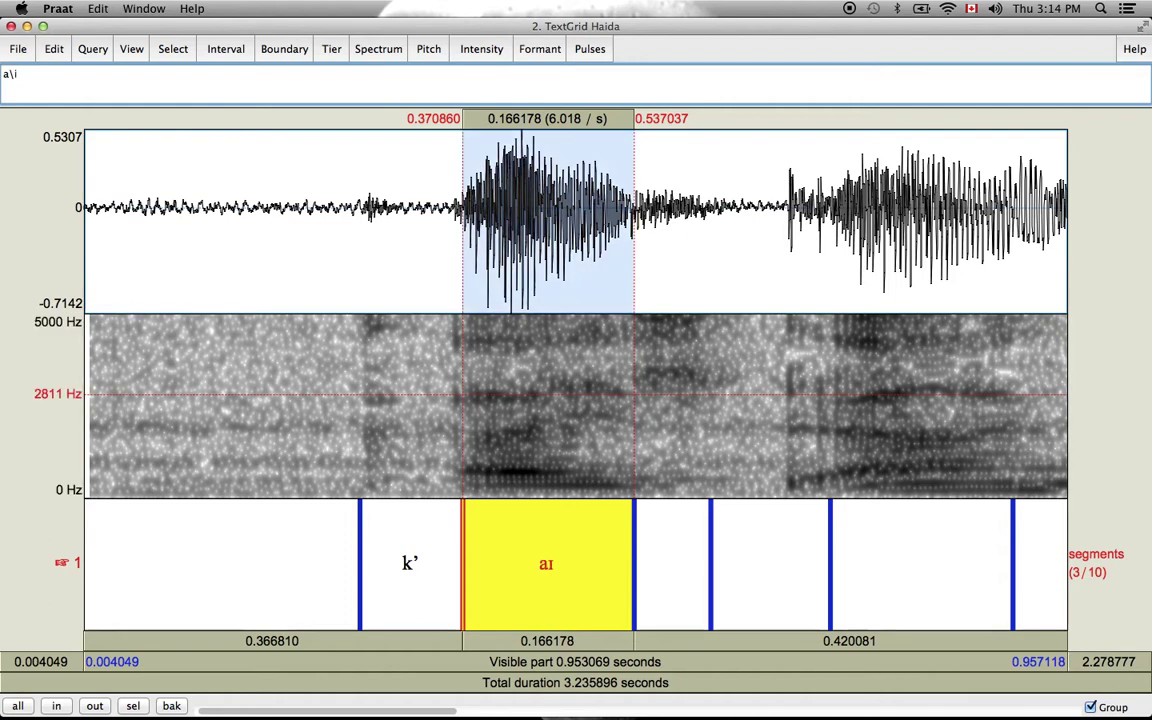
{"action": "type", "text": "c"}
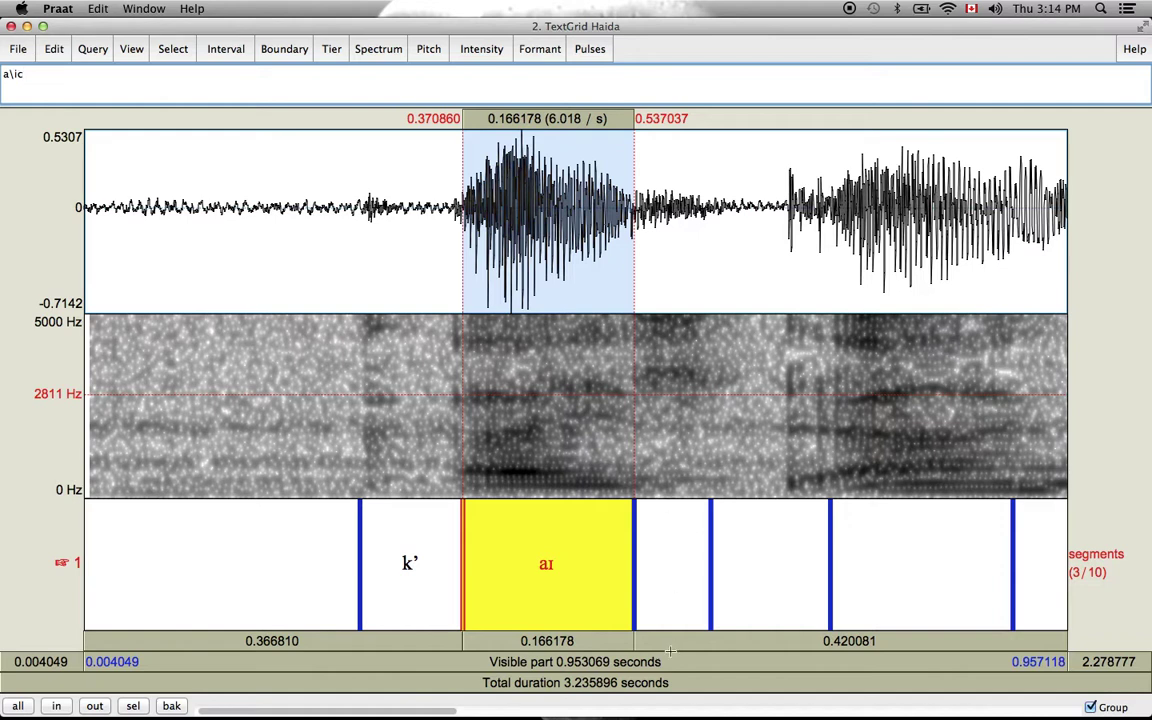
{"action": "key", "text": "super+Tab"}
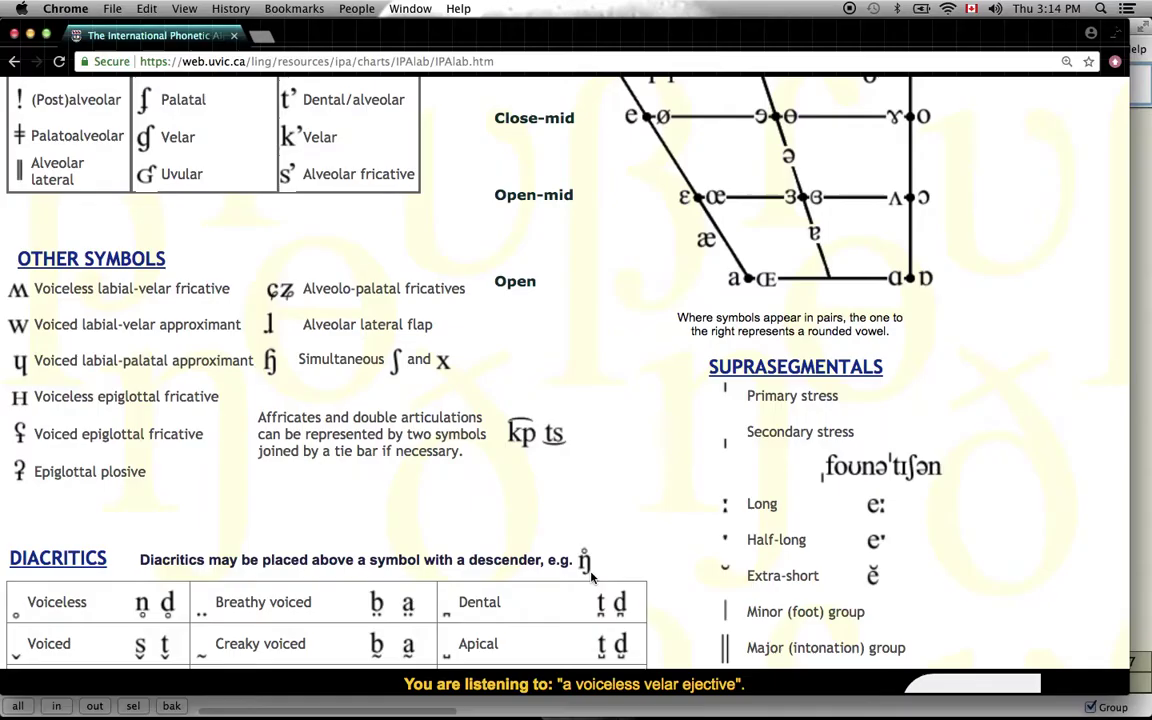
{"action": "scroll", "coordinate": [615, 403], "scroll_direction": "up", "scroll_amount": 3}
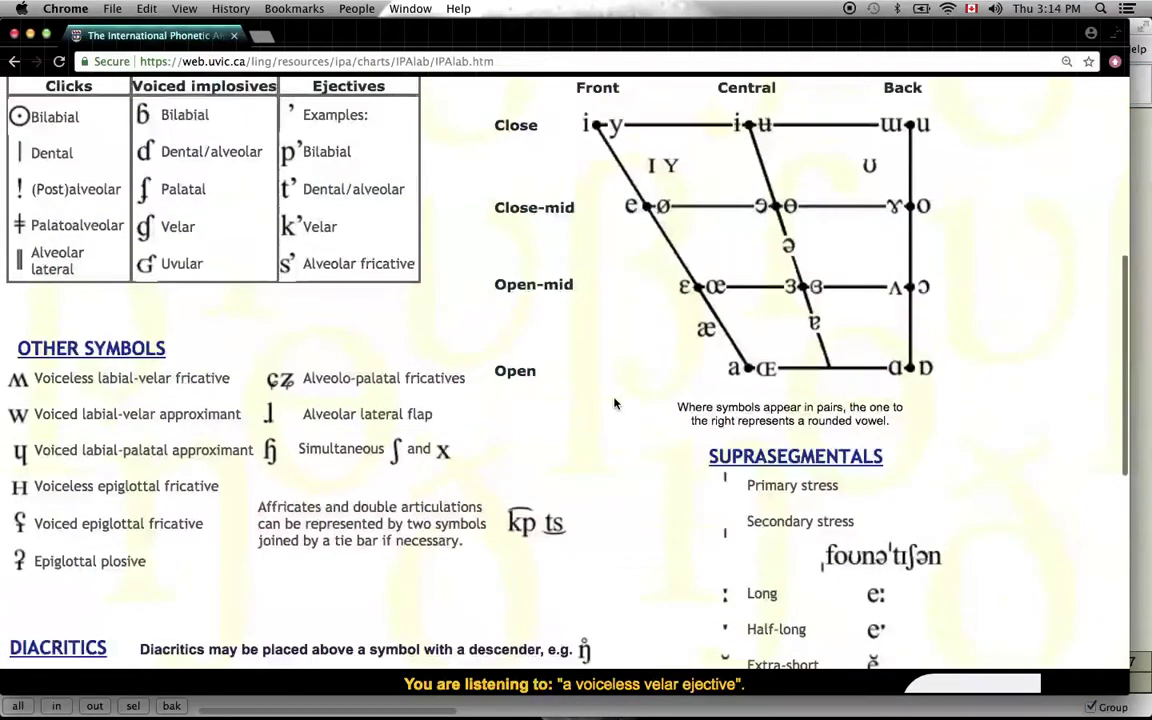
{"action": "left_click", "coordinate": [731, 370]}
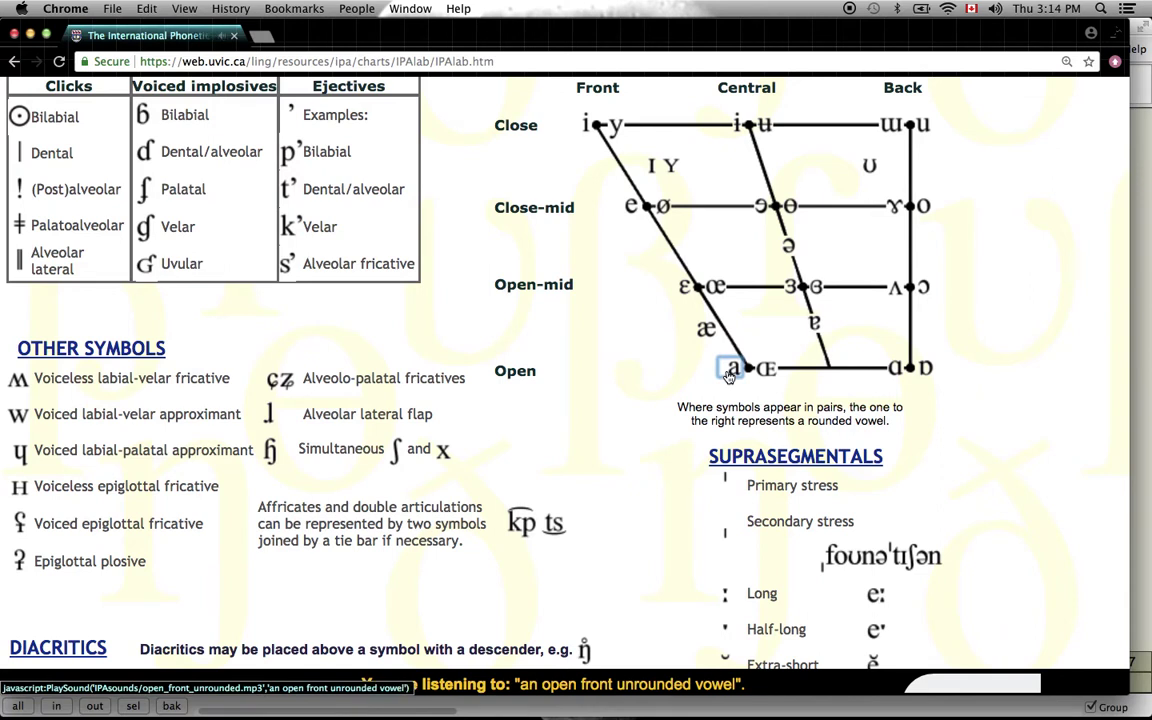
{"action": "key", "text": "super+Tab"}
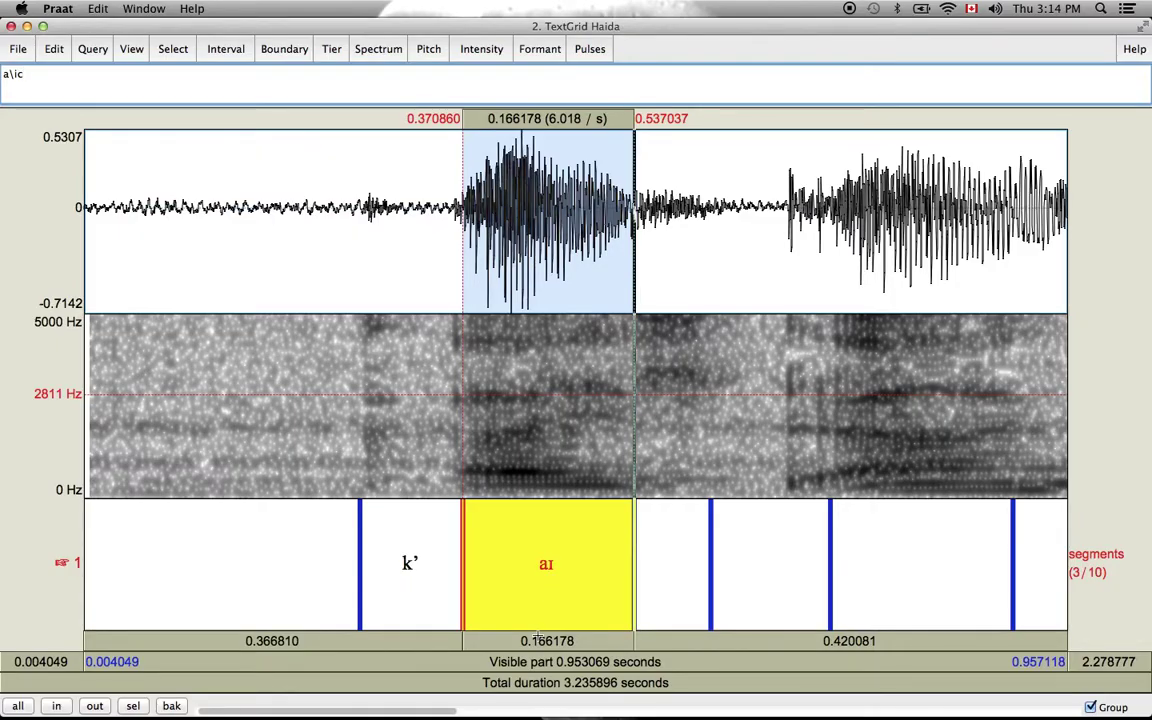
Select and play the start of the aɪ vowel, 0.376–0.448 s, before checking the IPA chart
{"action": "left_click", "coordinate": [545, 428]}
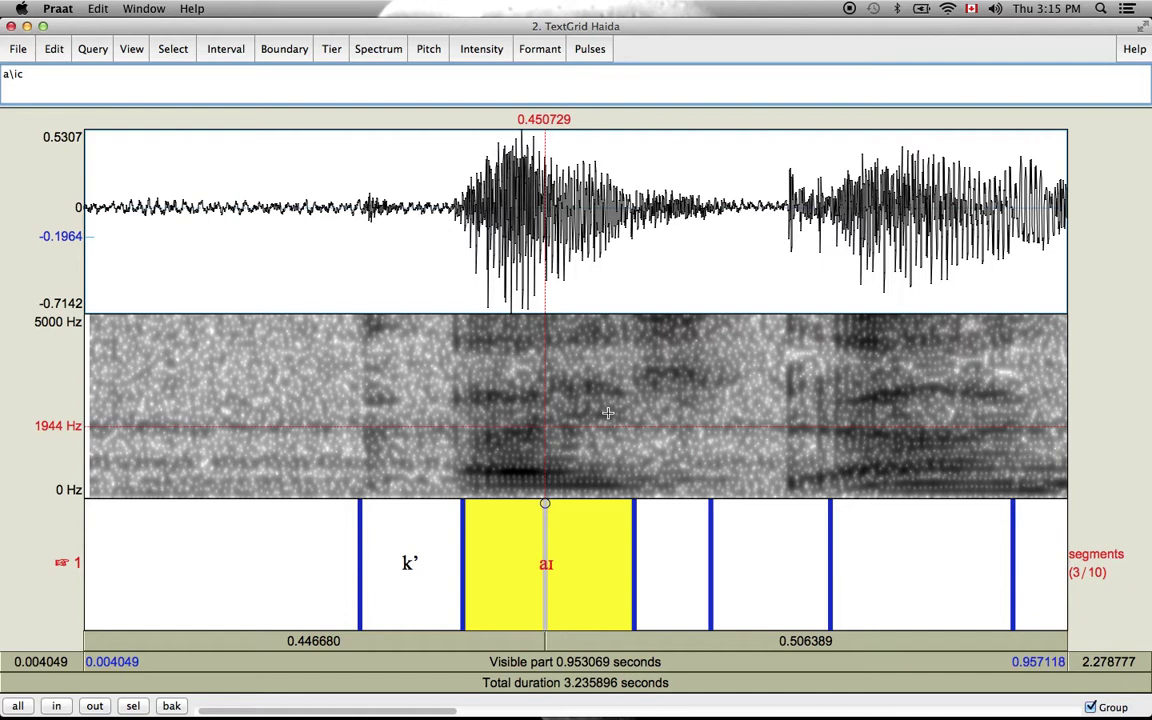
{"action": "left_click_drag", "start_coordinate": [541, 429], "coordinate": [468, 433]}
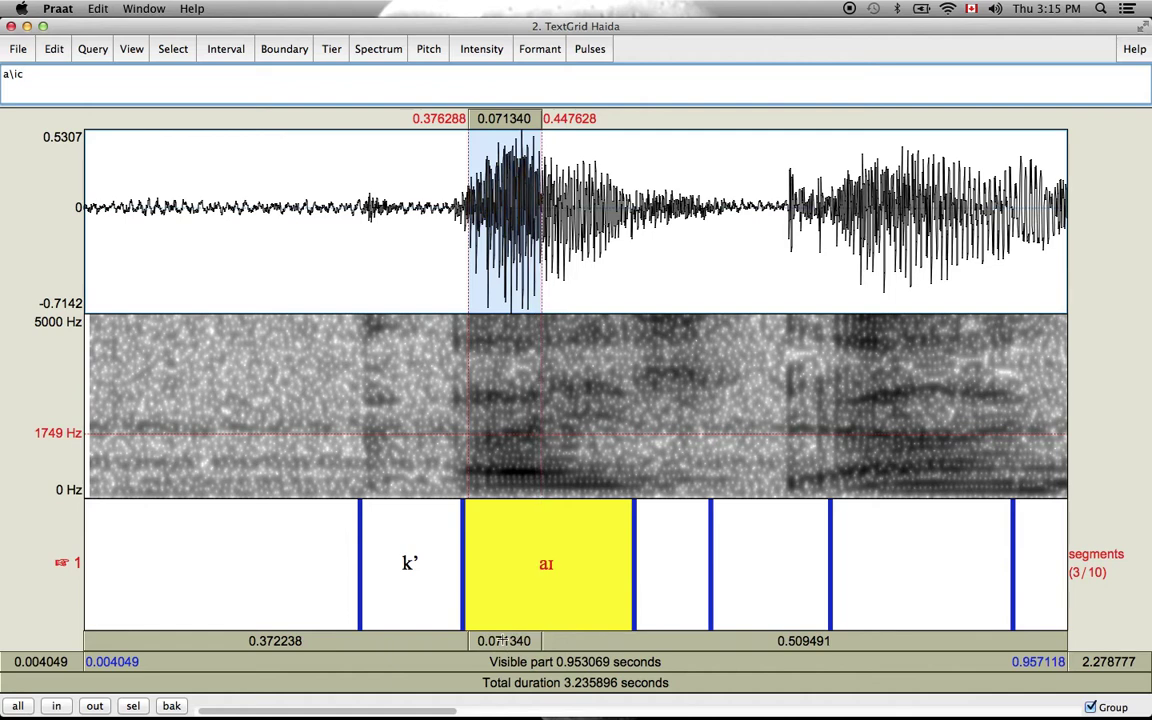
{"action": "left_click", "coordinate": [503, 640]}
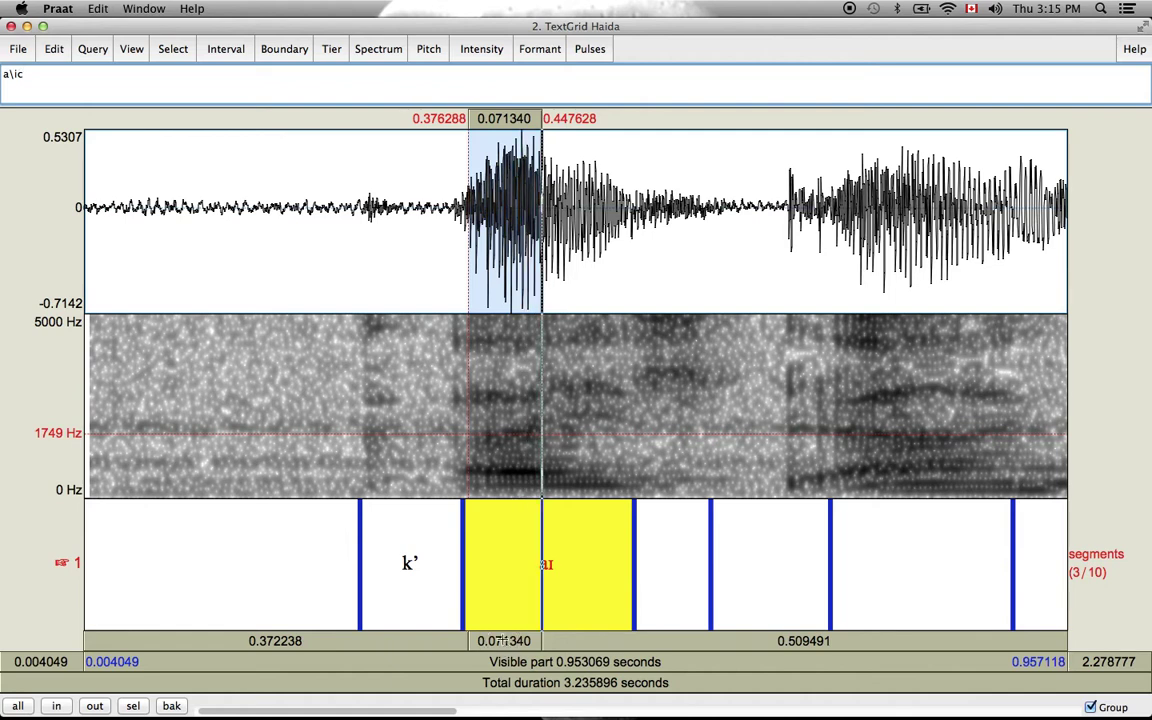
{"action": "key", "text": "super+Tab"}
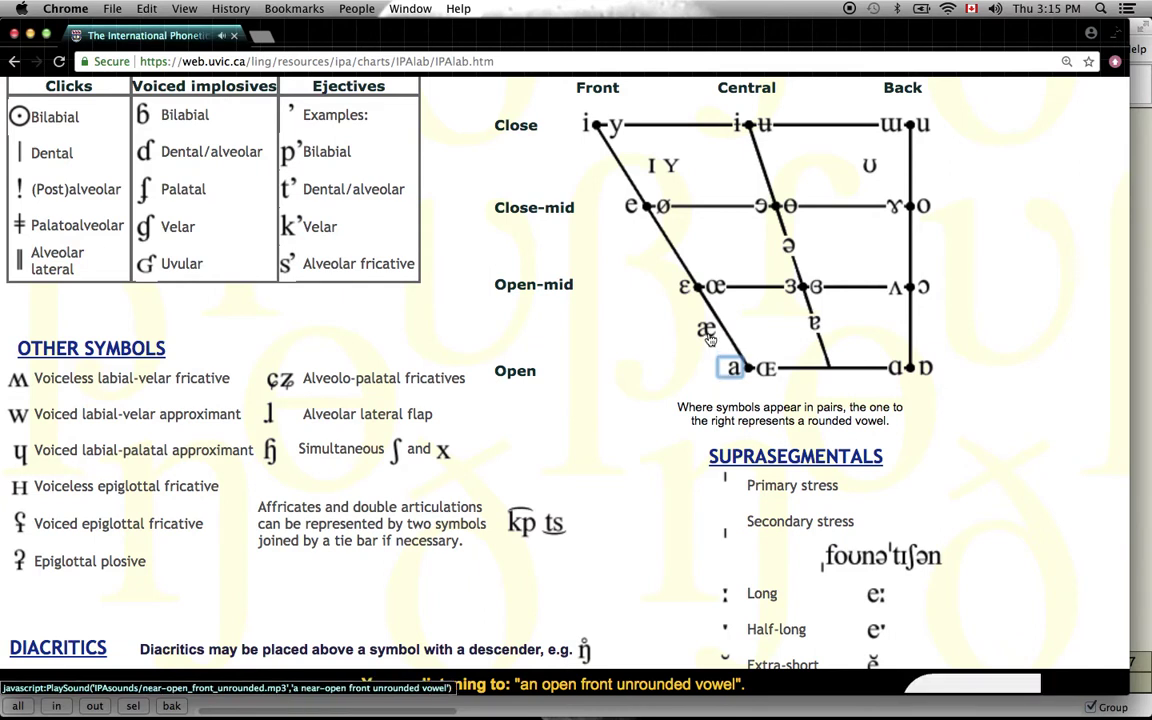
Play æ and ɛ on the UVic vowel chart to compare them against the recording
{"action": "left_click", "coordinate": [709, 340]}
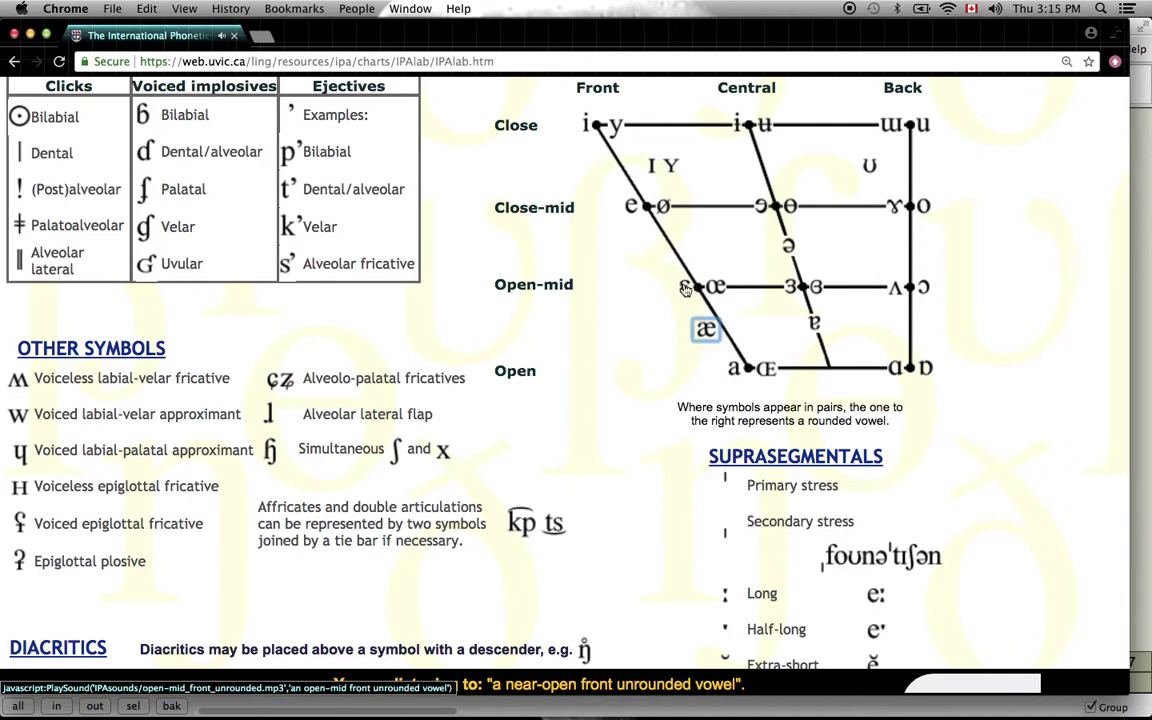
{"action": "left_click", "coordinate": [684, 289]}
{"action": "key", "text": "super+Tab"}
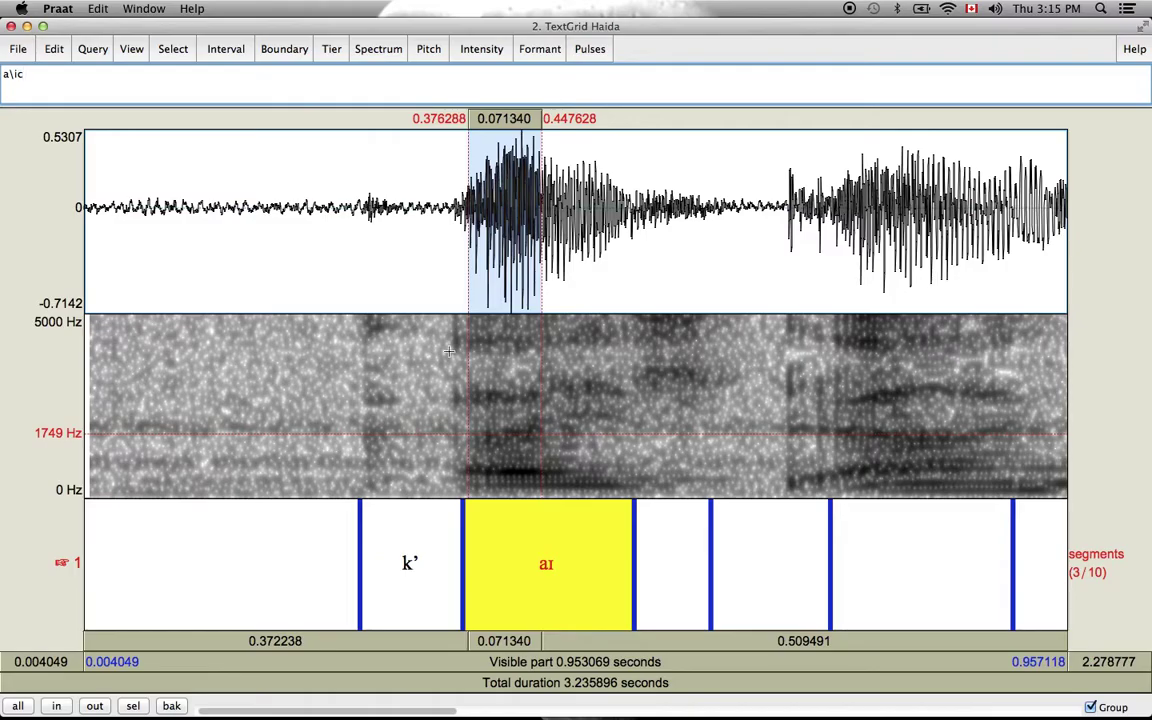
{"action": "key", "text": "Return"}
{"action": "key", "text": "super+Tab"}
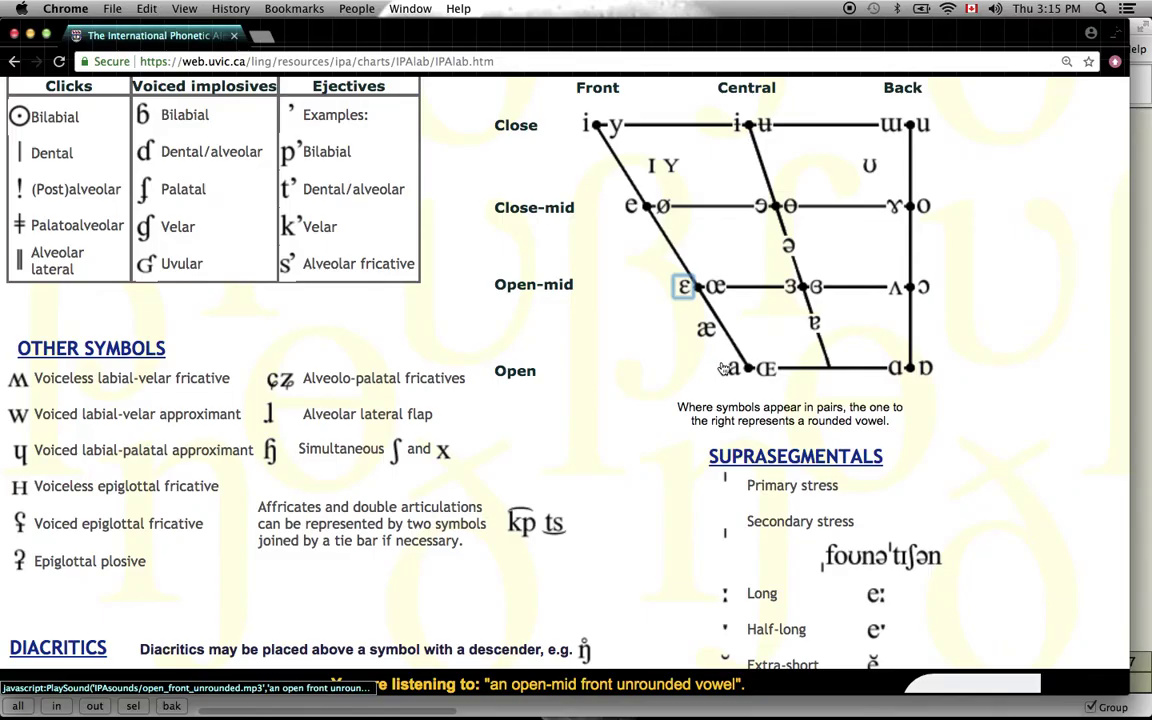
{"action": "key", "text": "super+Tab"}
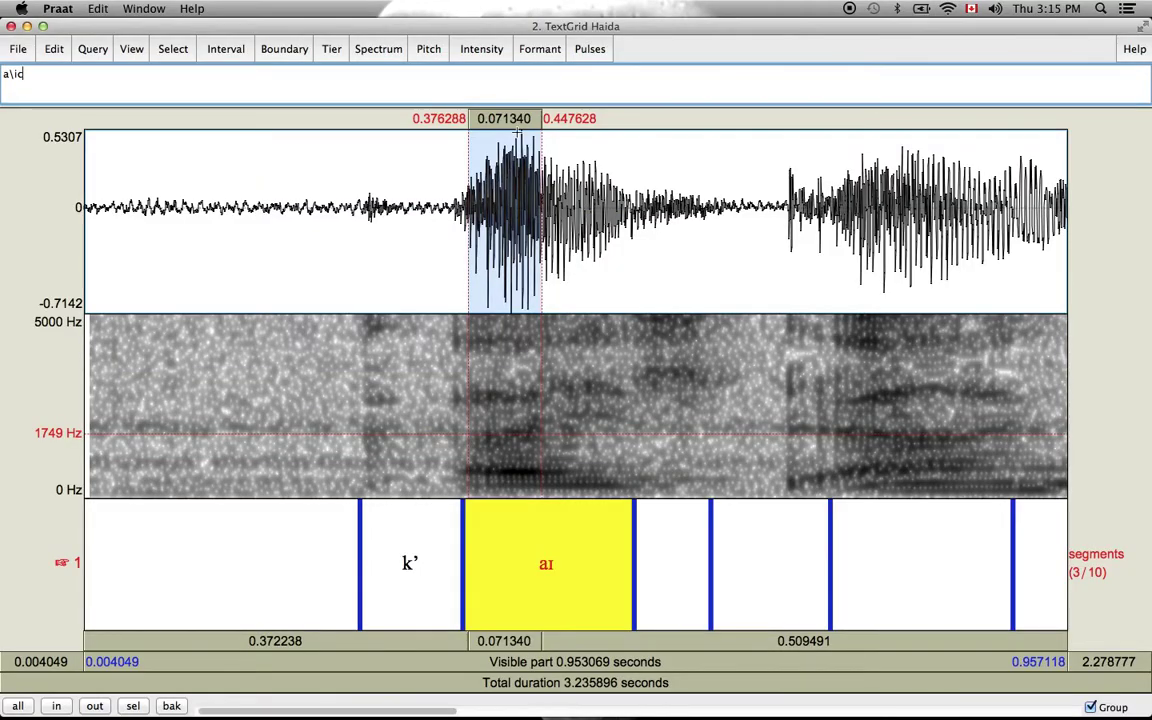
Play the empty interval after aɪ and the next one along, comparing their sounds
{"action": "left_click", "coordinate": [674, 548]}
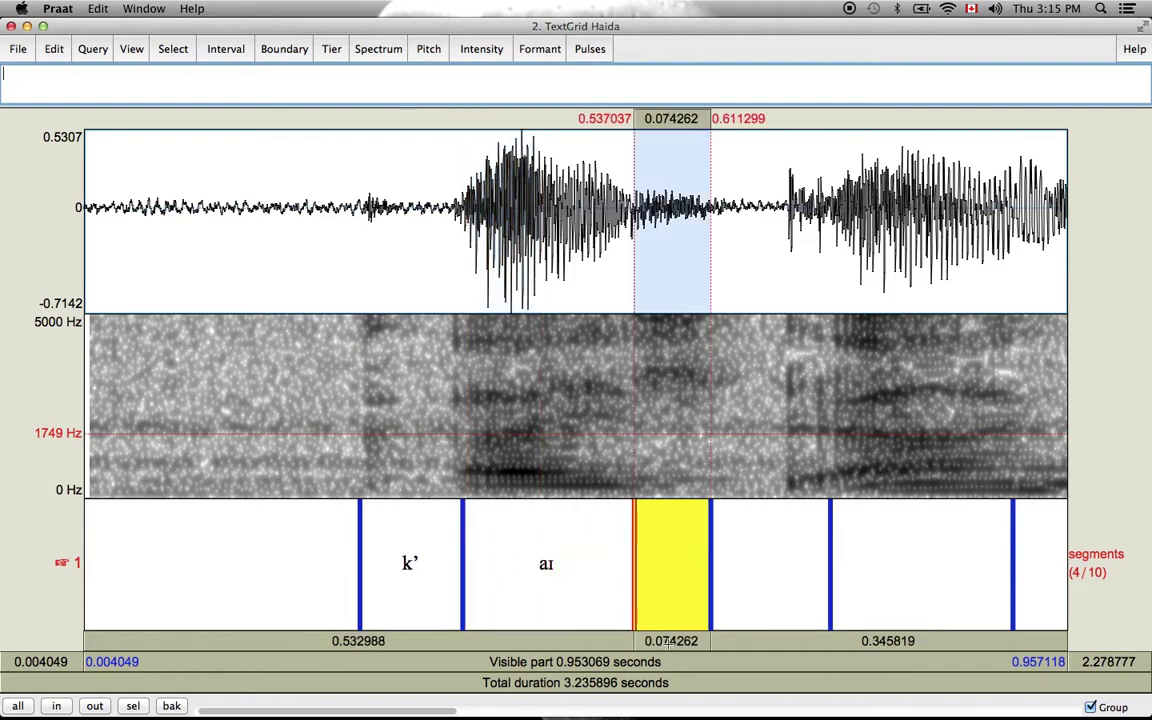
{"action": "left_click", "coordinate": [669, 681]}
{"action": "left_click", "coordinate": [710, 597]}
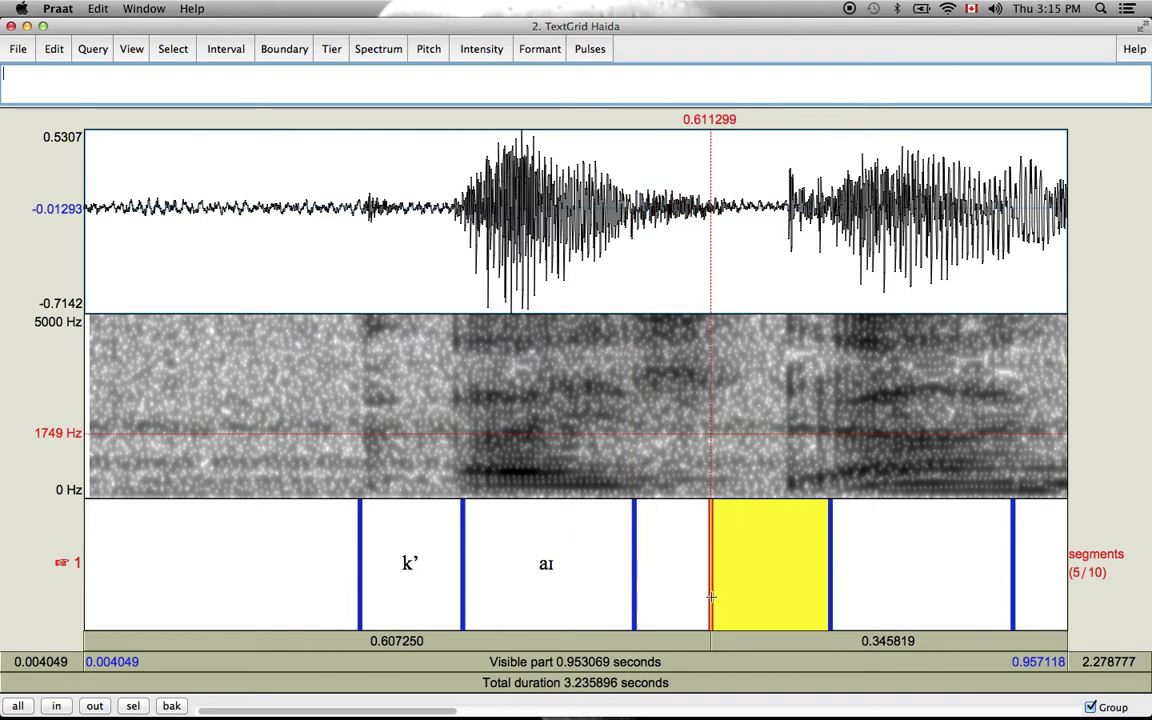
{"action": "left_click", "coordinate": [676, 640]}
{"action": "left_click", "coordinate": [676, 640]}
{"action": "left_click", "coordinate": [674, 599]}
{"action": "left_click", "coordinate": [673, 641]}
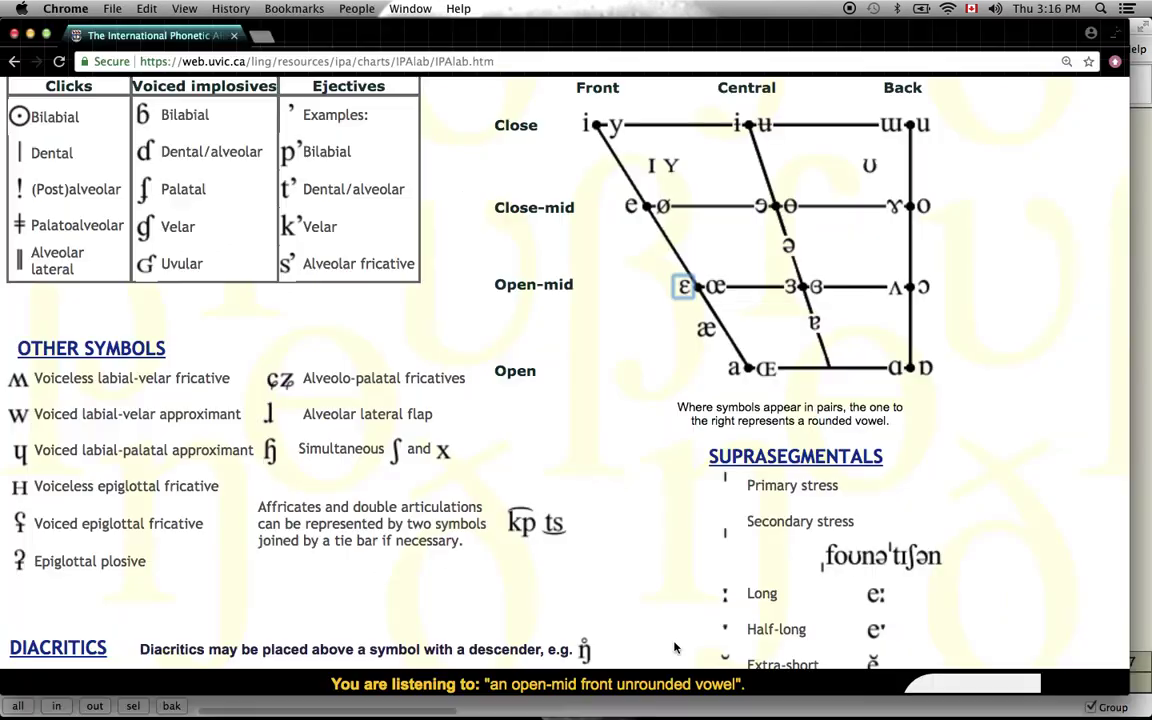
{"action": "scroll", "coordinate": [535, 429], "scroll_direction": "up", "scroll_amount": 5}
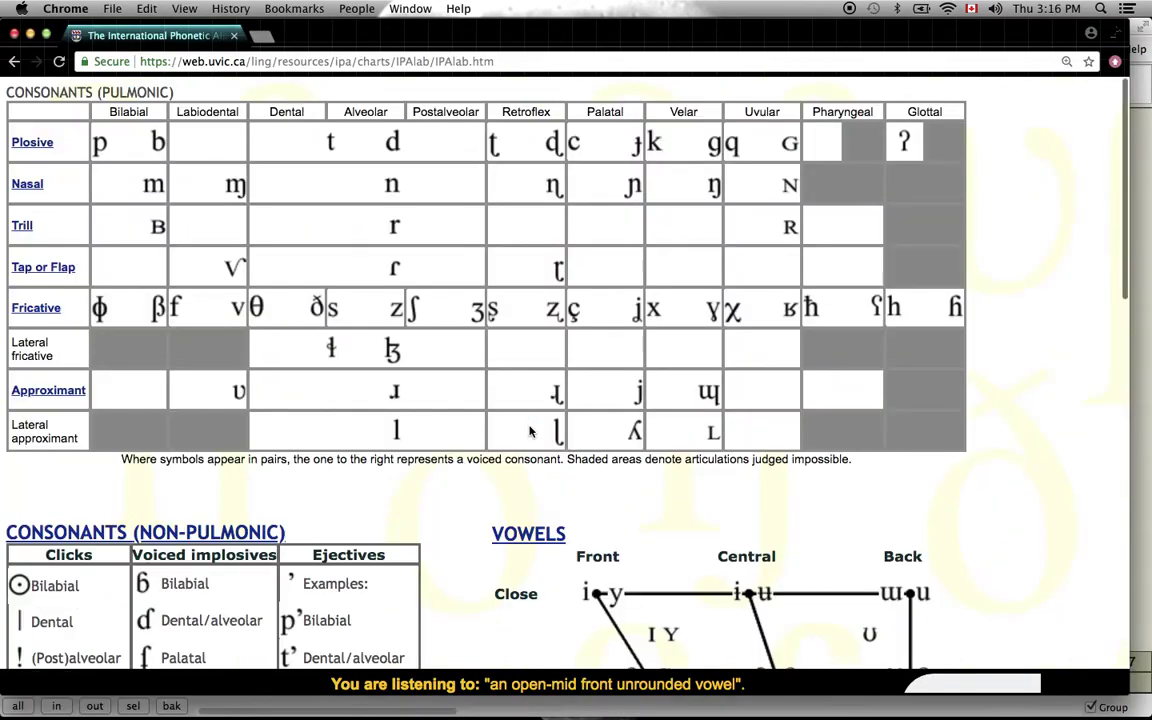
{"action": "key", "text": "super+Tab"}
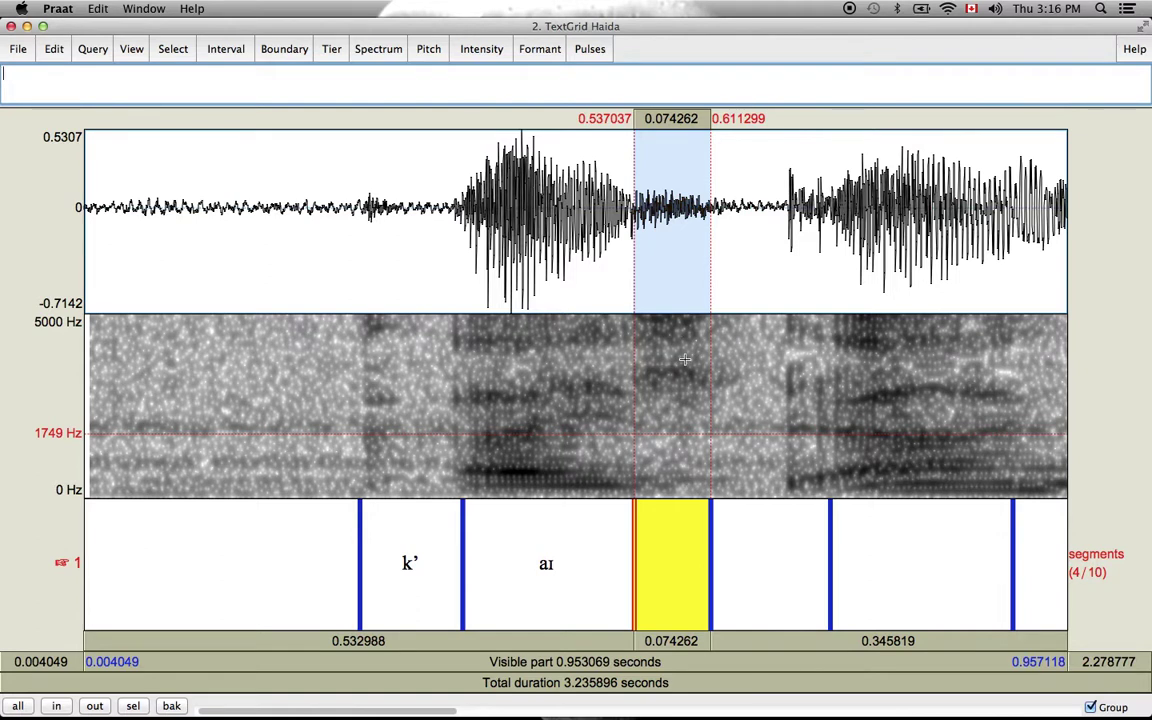
{"action": "key", "text": "super+Tab"}
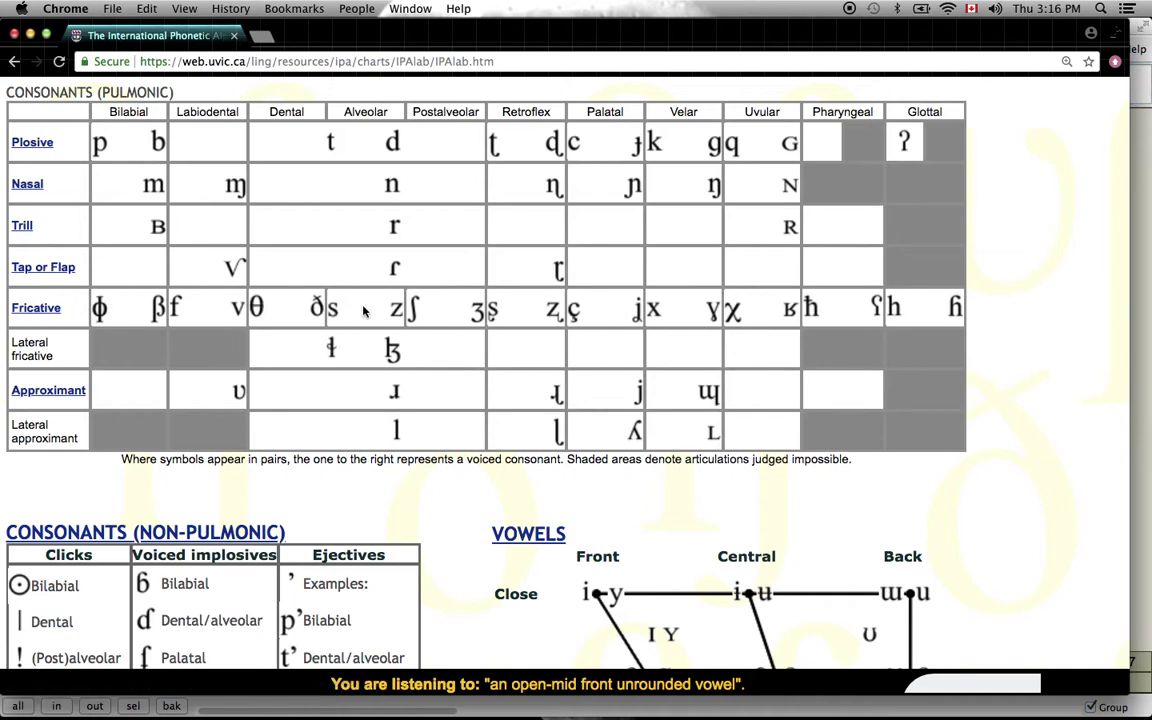
{"action": "left_click", "coordinate": [576, 316]}
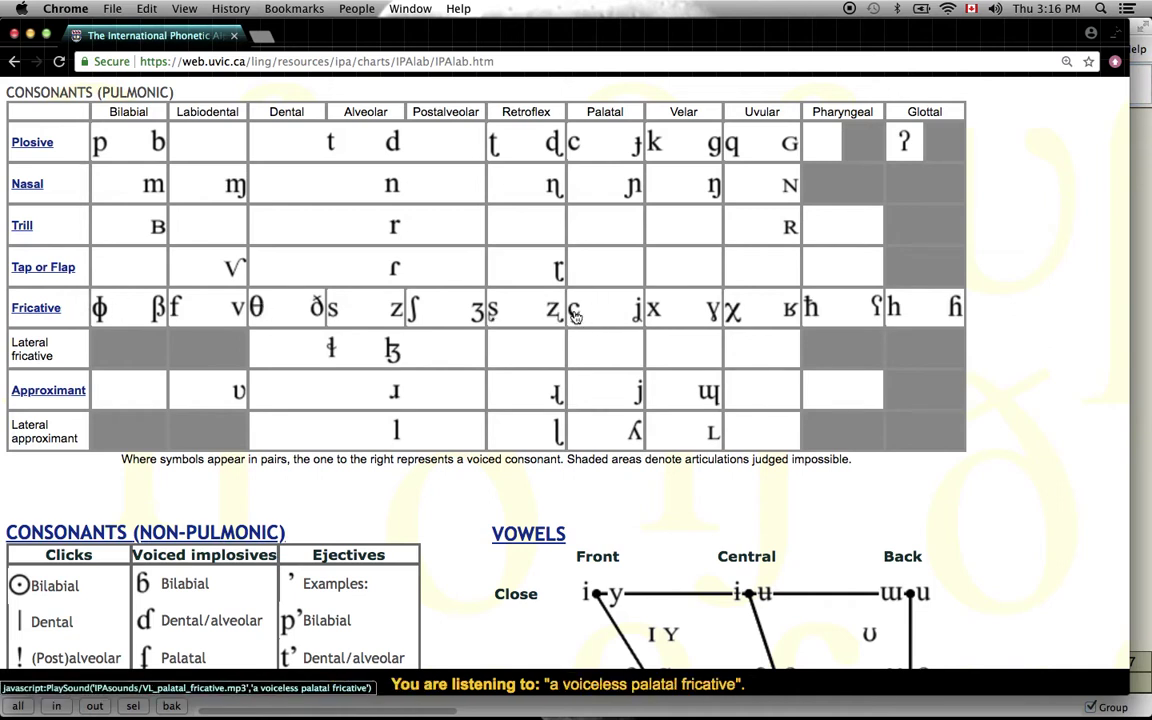
{"action": "left_click", "coordinate": [493, 316]}
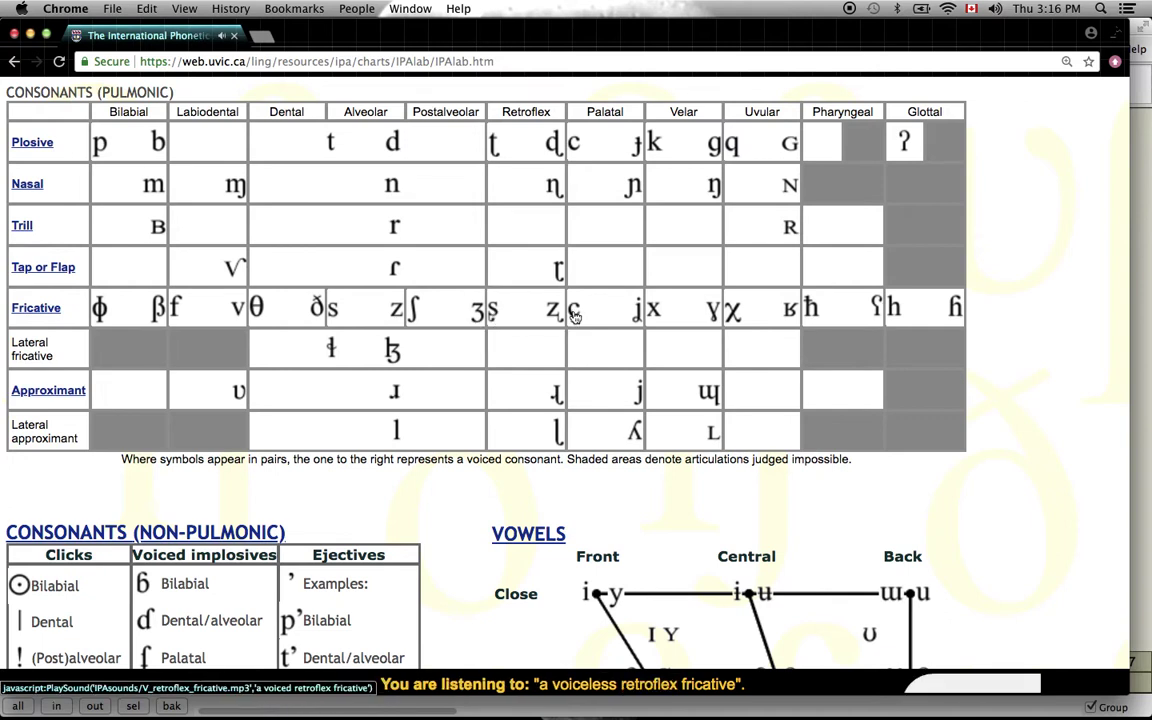
{"action": "left_click", "coordinate": [657, 317]}
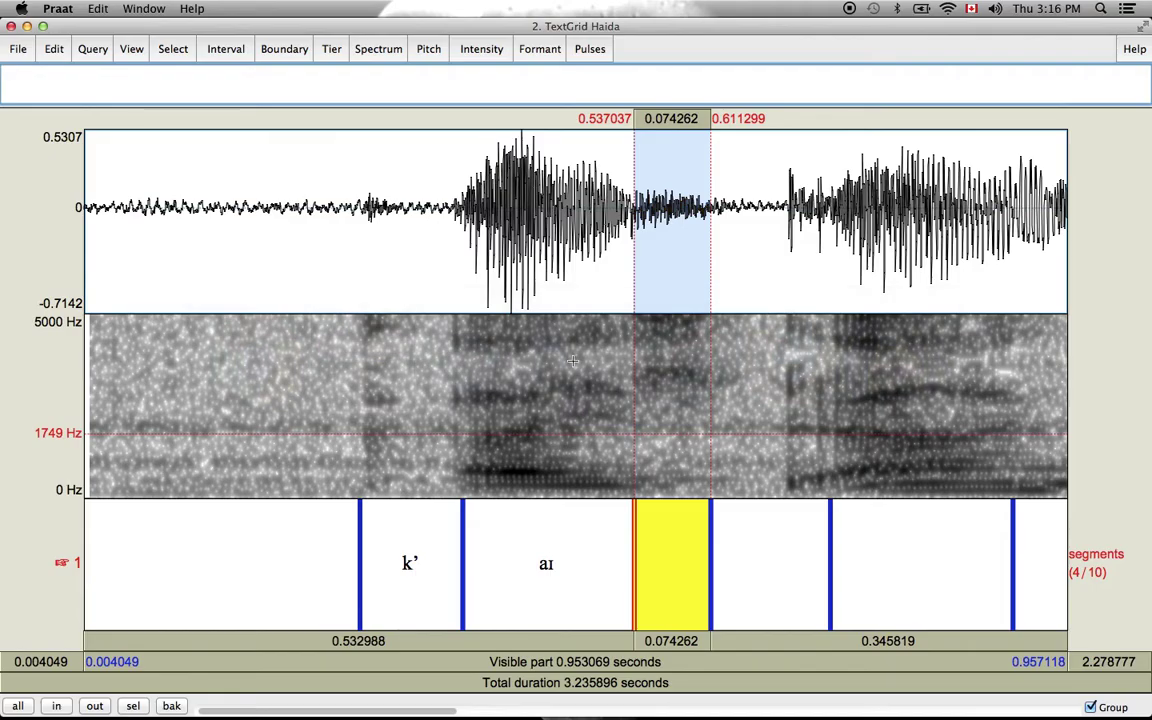
{"action": "left_click", "coordinate": [660, 642]}
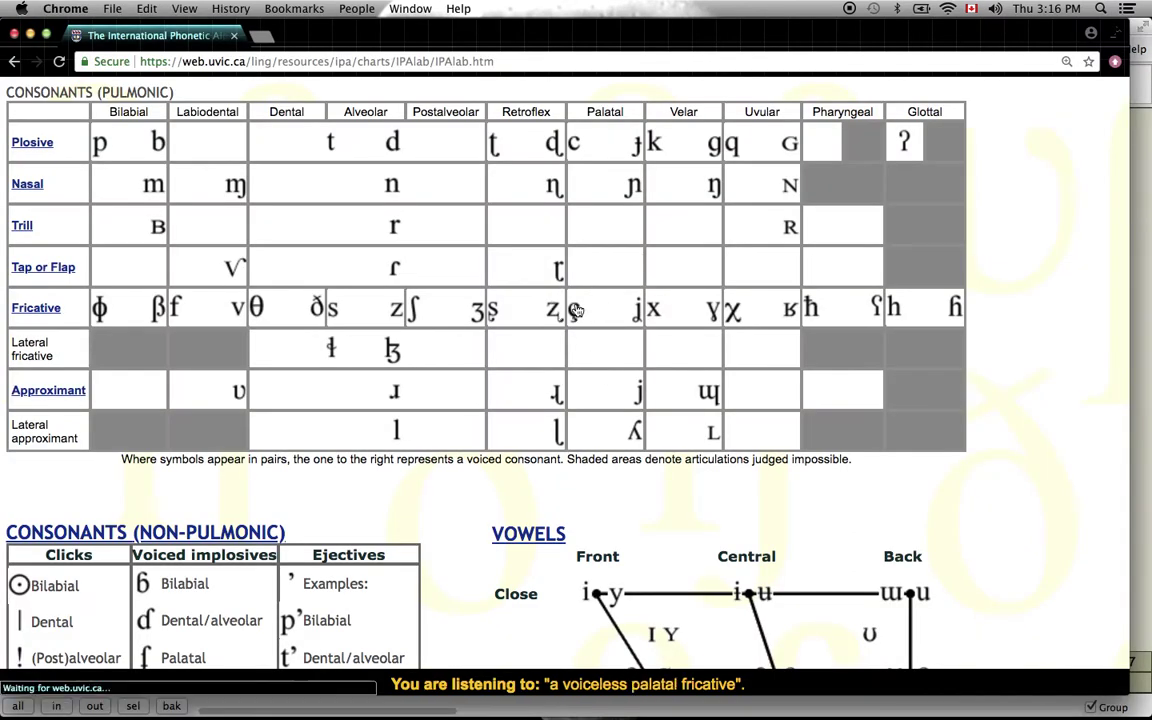
{"action": "left_click", "coordinate": [416, 310]}
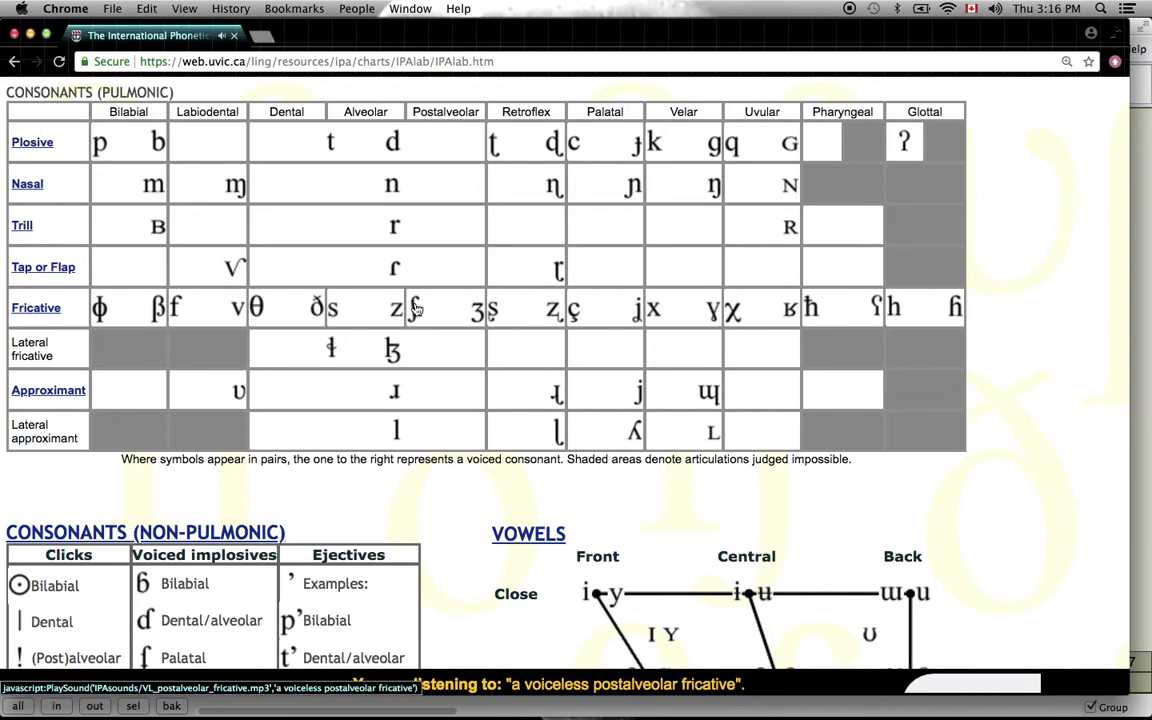
{"action": "left_click", "coordinate": [490, 312]}
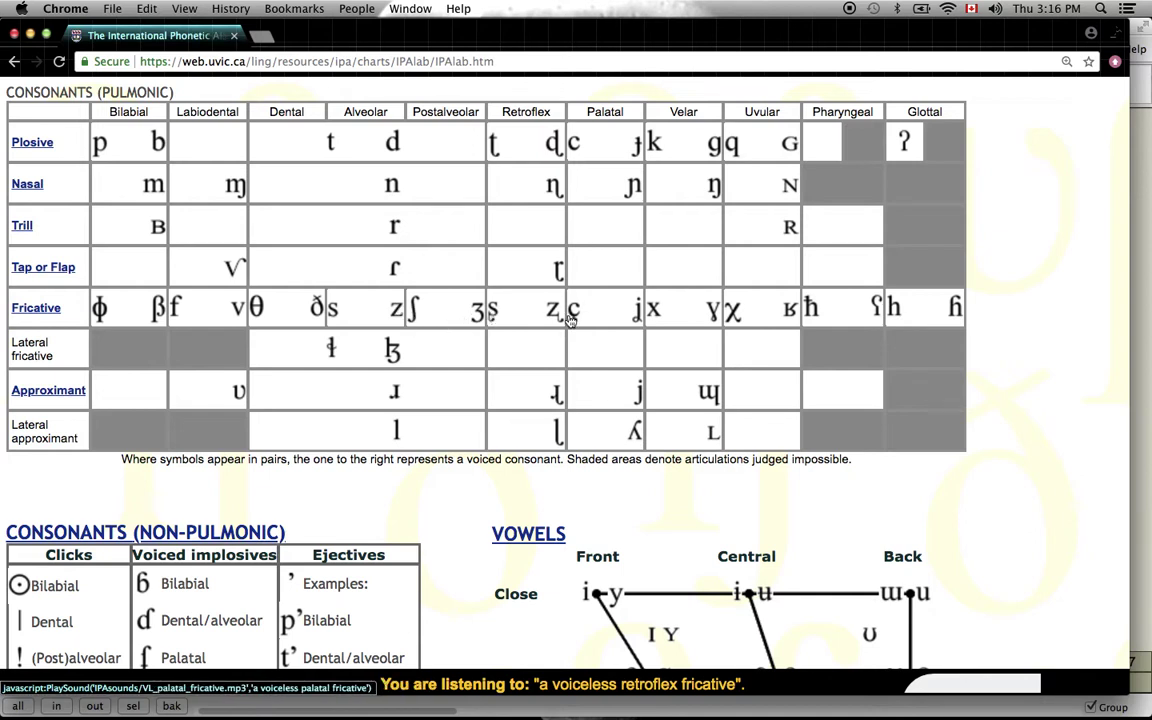
Type \c, to label the interval after aɪ as the palatal fricative ç
{"action": "key", "text": "super+Tab"}
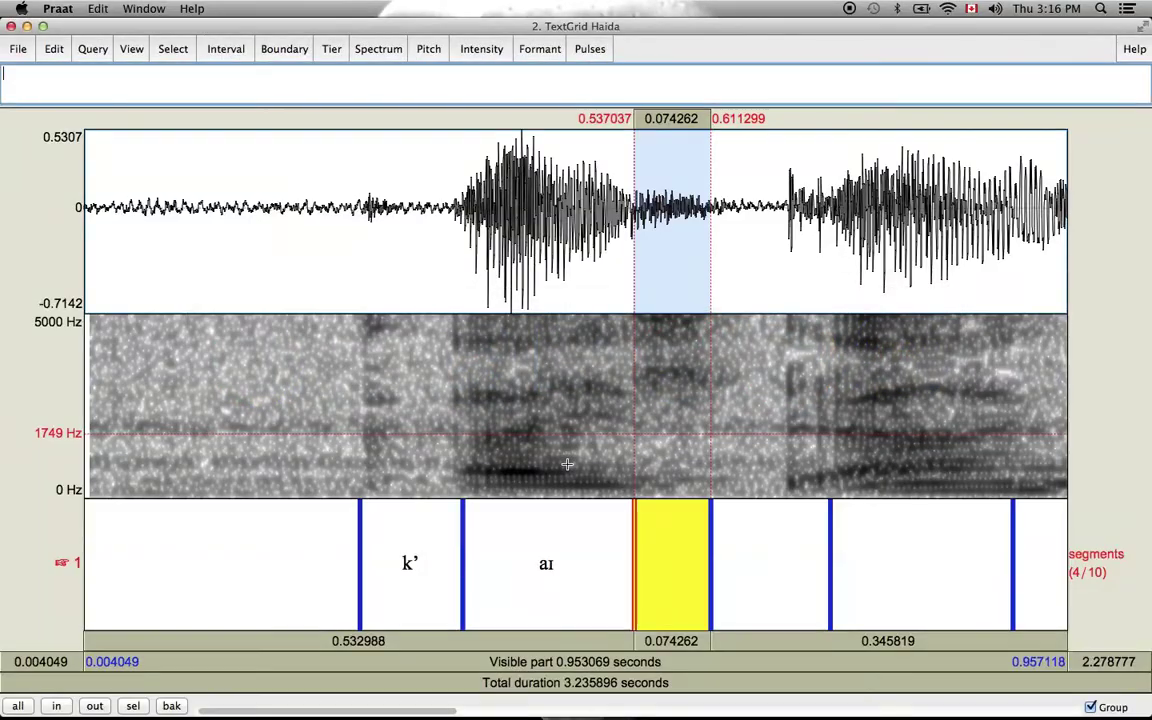
{"action": "type", "text": "\\c,"}
{"action": "left_click_drag", "start_coordinate": [32, 82], "coordinate": [10, 80]}
Check the Phonetic symbols help page for the code, then select the interval after ç
{"action": "left_click", "coordinate": [1133, 50]}
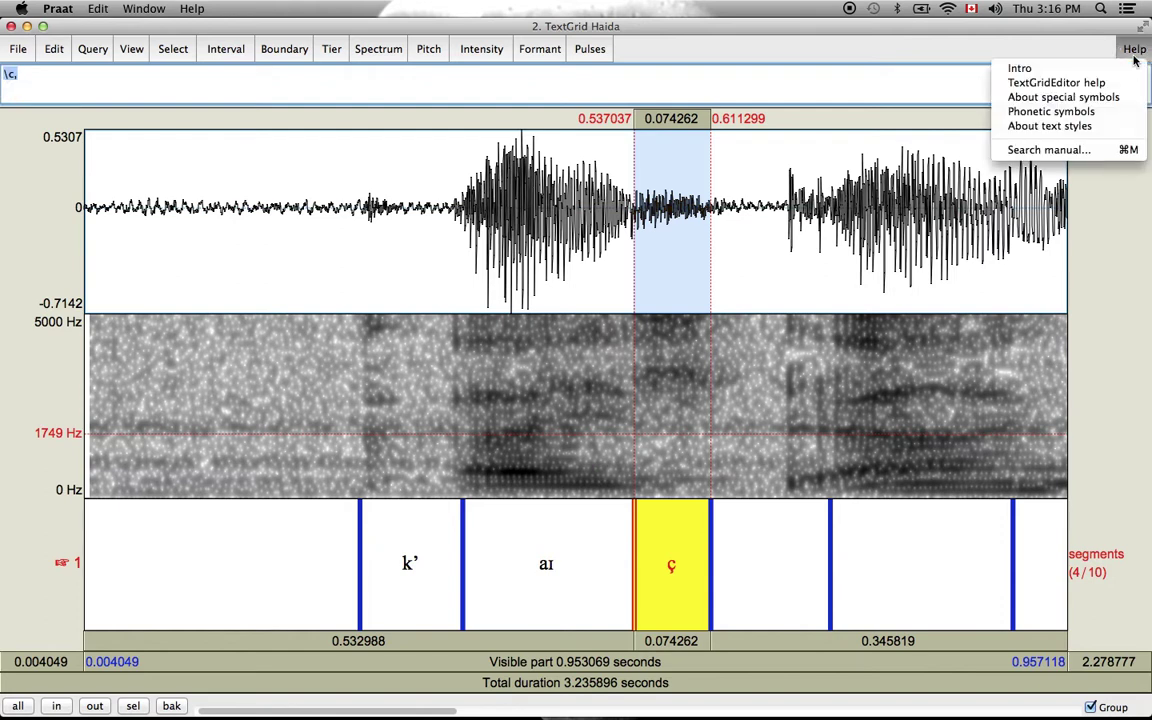
{"action": "left_click", "coordinate": [1086, 114]}
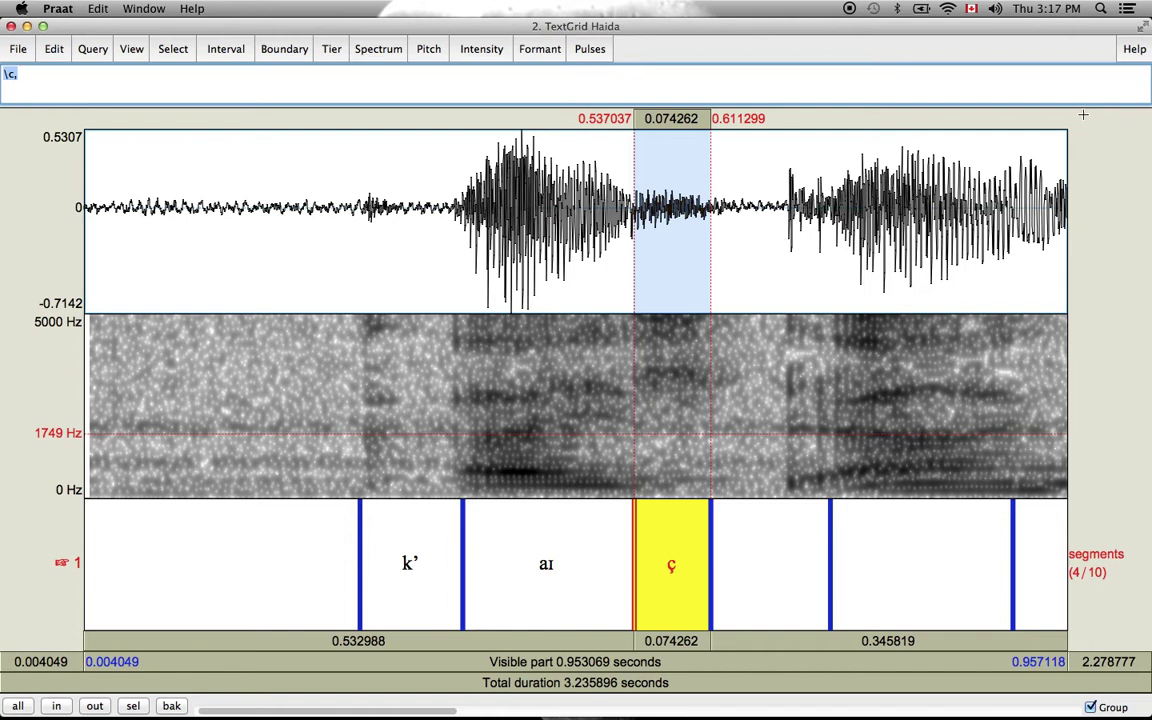
{"action": "left_click", "coordinate": [751, 564]}
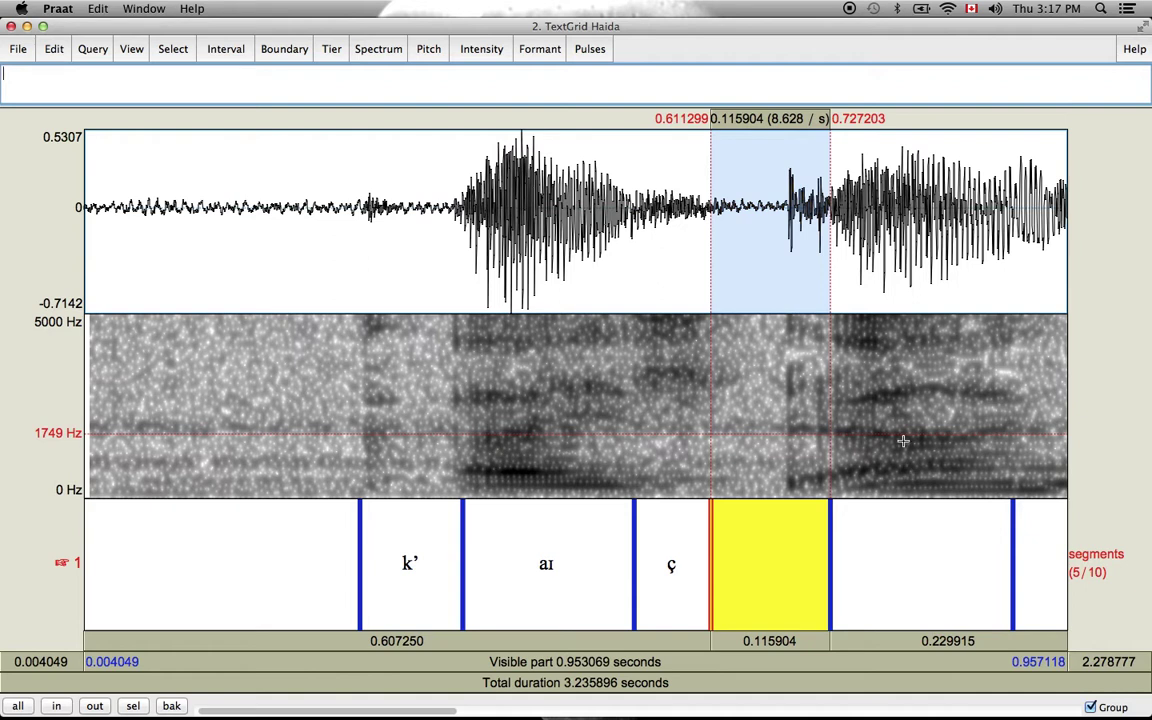
Recheck the aɪ interval and play the whole visible stretch of sound
{"action": "left_click", "coordinate": [525, 472]}
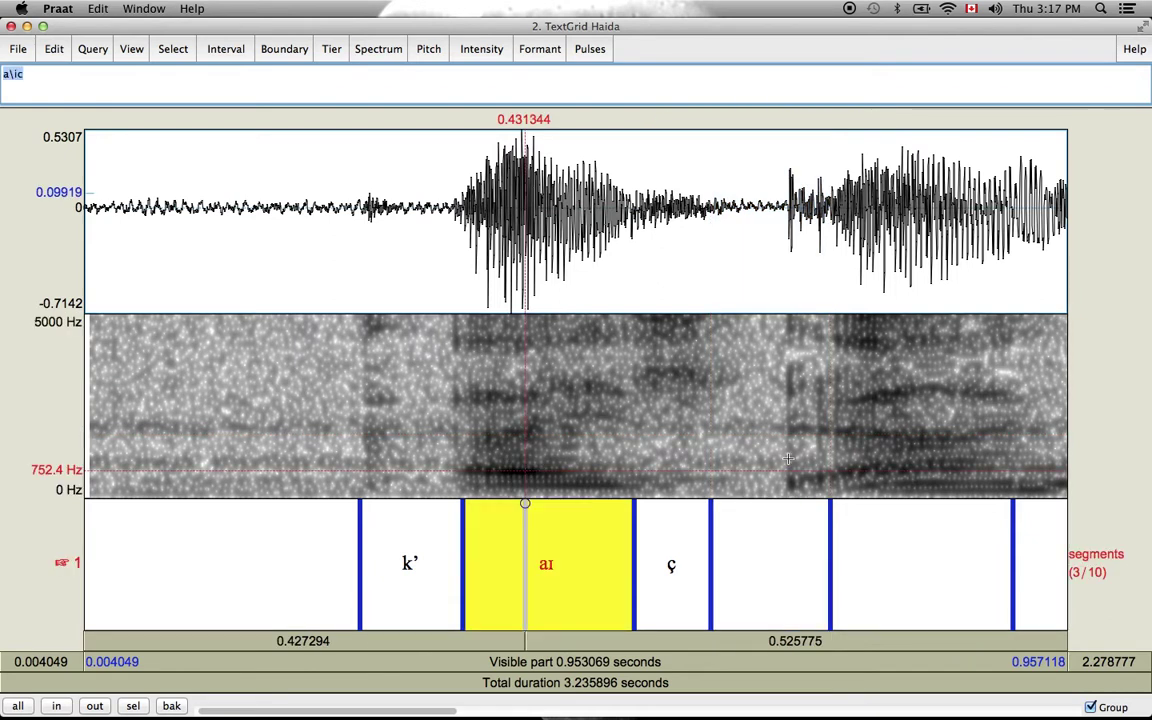
{"action": "left_click", "coordinate": [934, 441]}
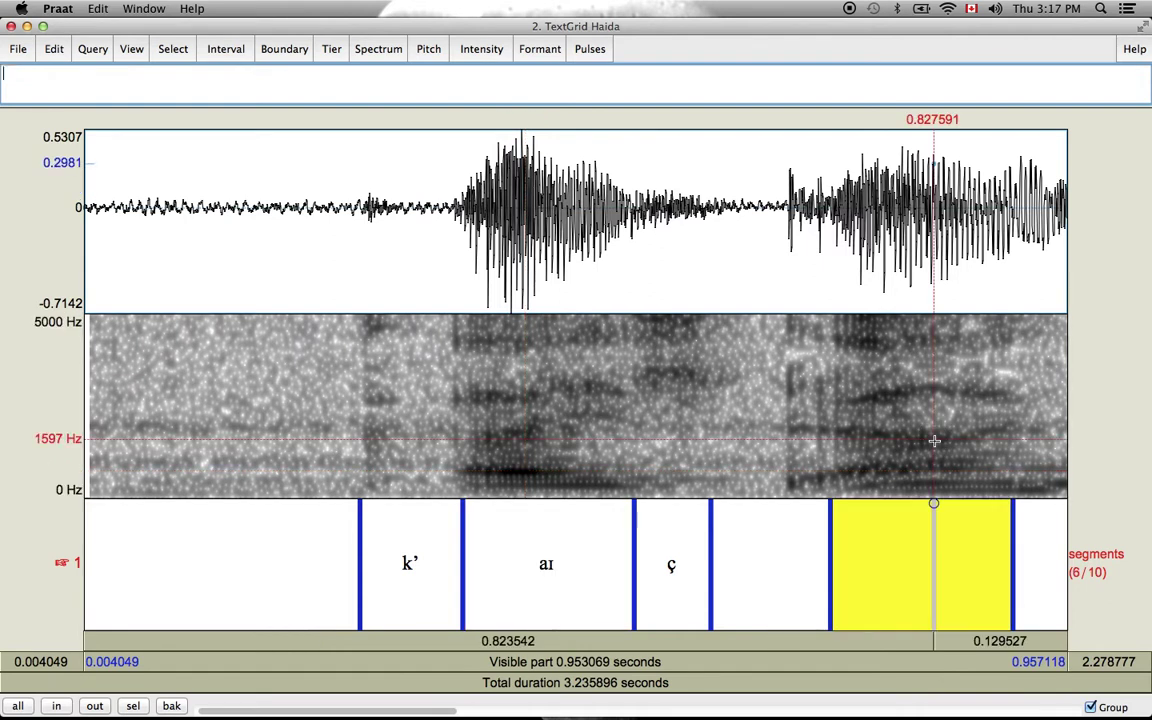
{"action": "left_click", "coordinate": [523, 440]}
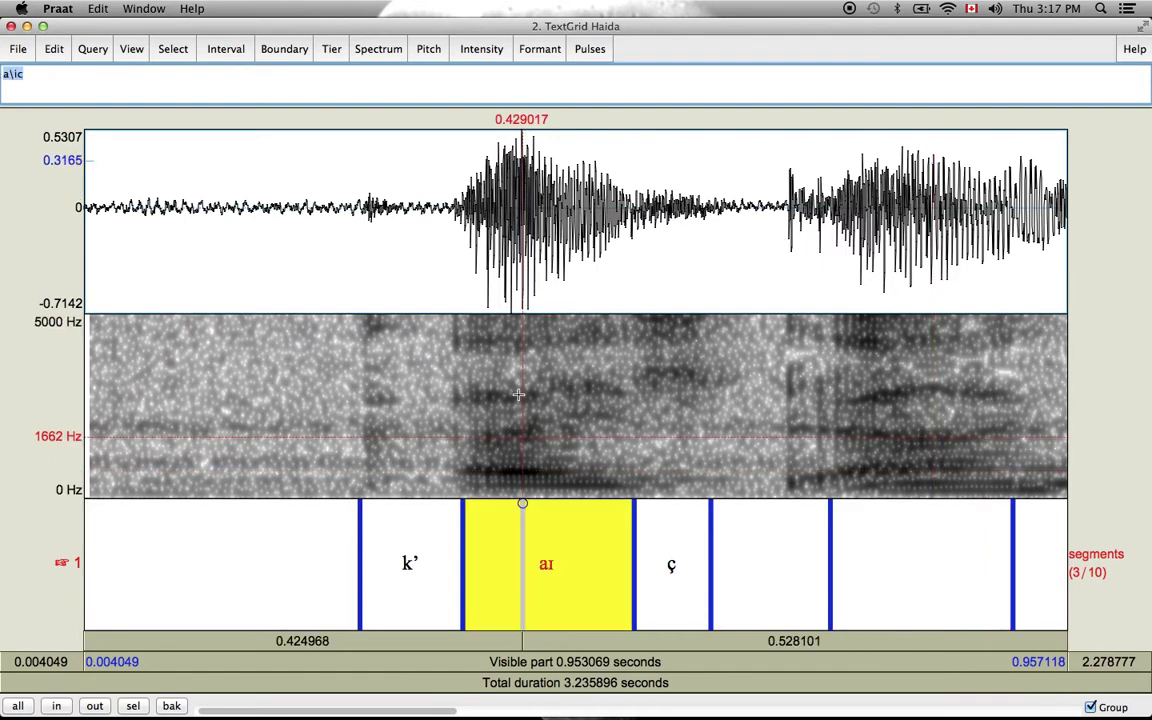
{"action": "left_click", "coordinate": [518, 393]}
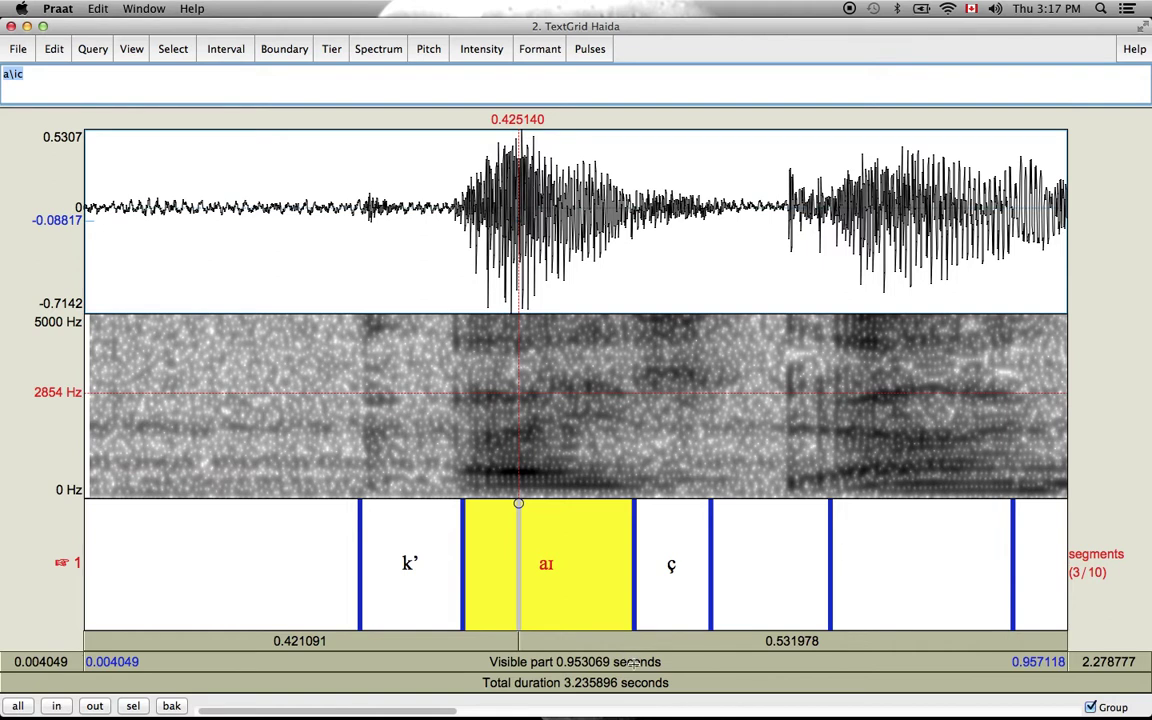
{"action": "left_click", "coordinate": [630, 662]}
Label the 0.727–0.904 s interval as a and replay it several times
{"action": "left_click", "coordinate": [857, 545]}
{"action": "type", "text": "a"}
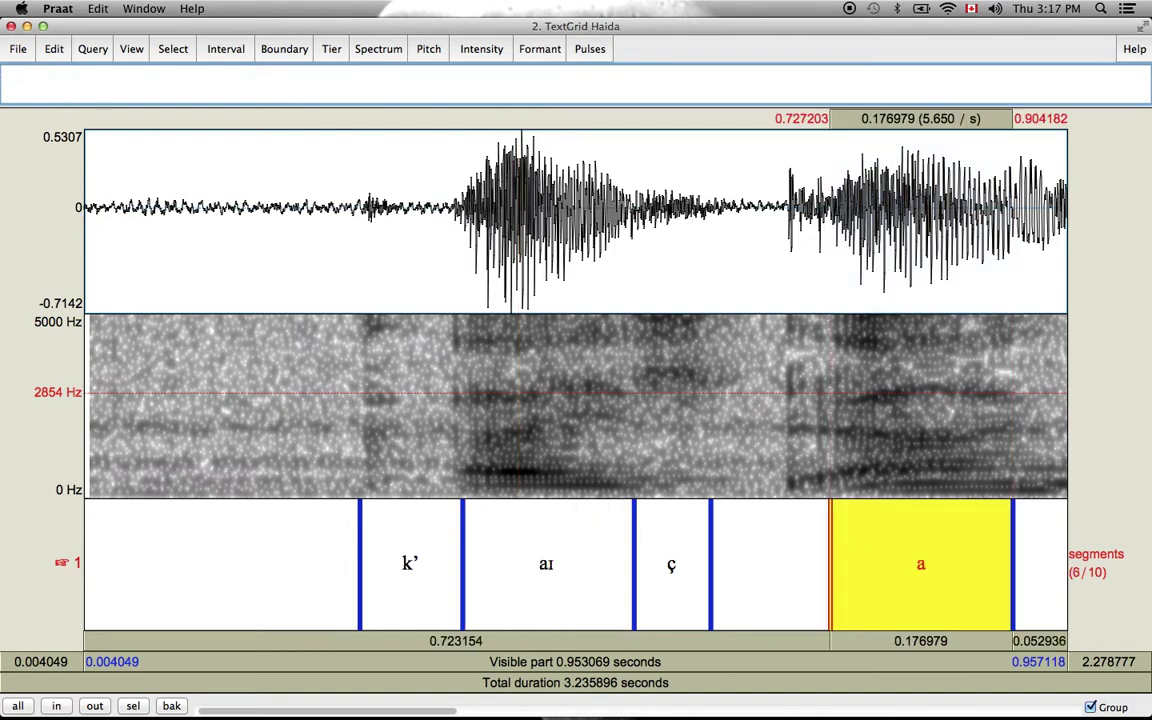
{"action": "left_click", "coordinate": [910, 643]}
{"action": "left_click", "coordinate": [910, 643]}
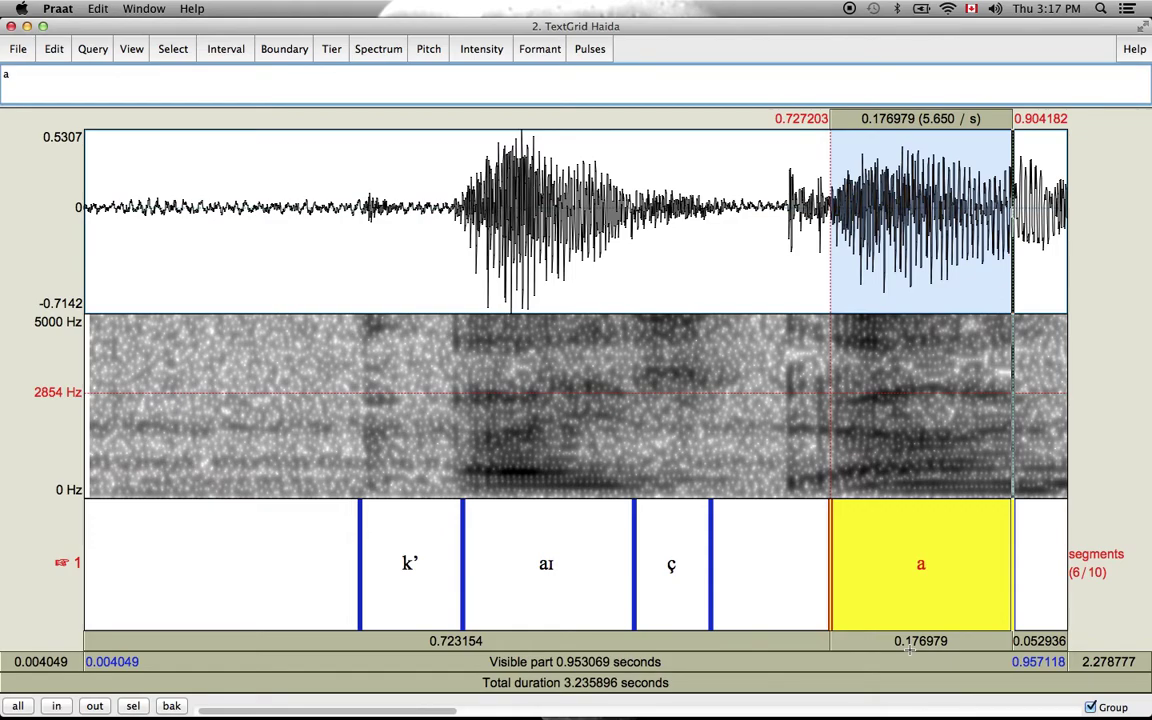
{"action": "left_click", "coordinate": [910, 643]}
{"action": "left_click", "coordinate": [910, 643]}
{"action": "key", "text": "super+Tab"}
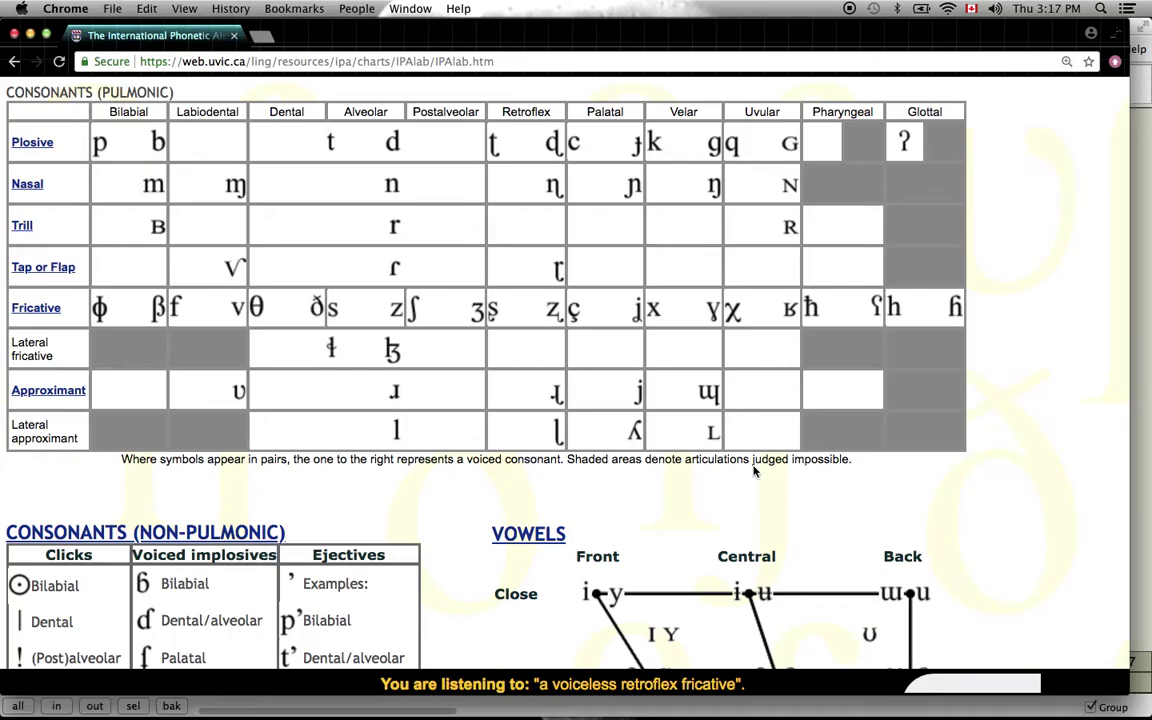
Compare æ and a on the vowel chart, then append '/ \ae' to Praat's a label
{"action": "scroll", "coordinate": [688, 557], "scroll_direction": "down", "scroll_amount": 1}
{"action": "scroll", "coordinate": [688, 557], "scroll_direction": "down", "scroll_amount": 5}
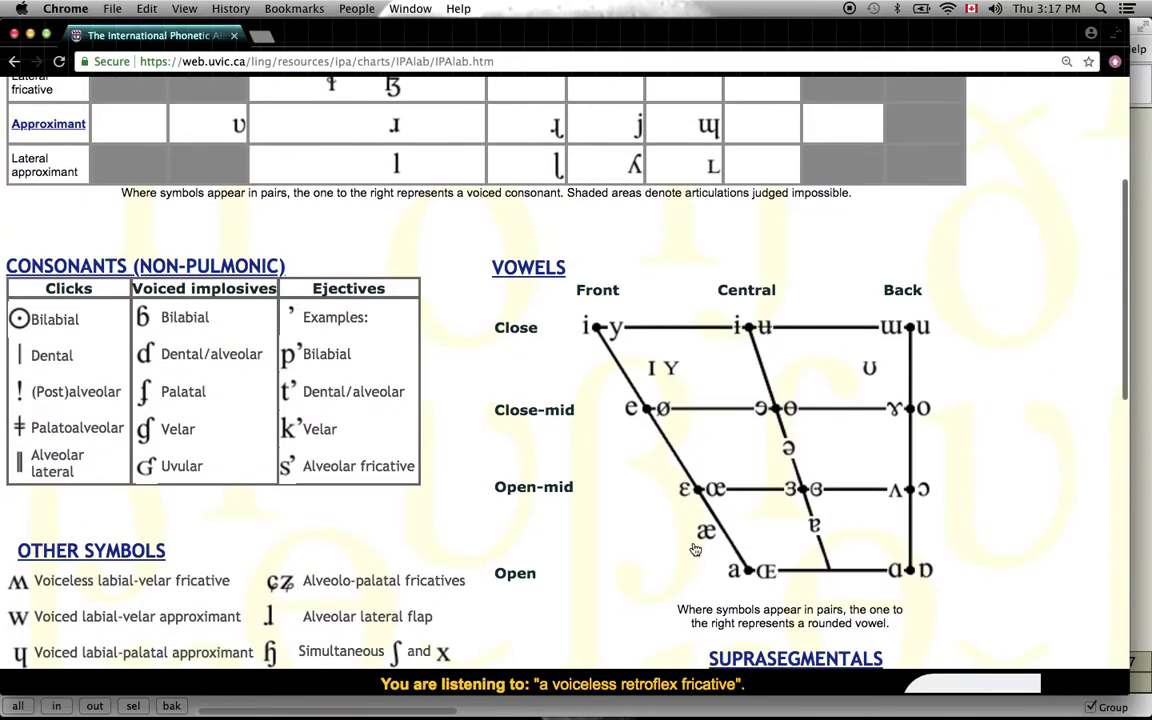
{"action": "left_click", "coordinate": [706, 532]}
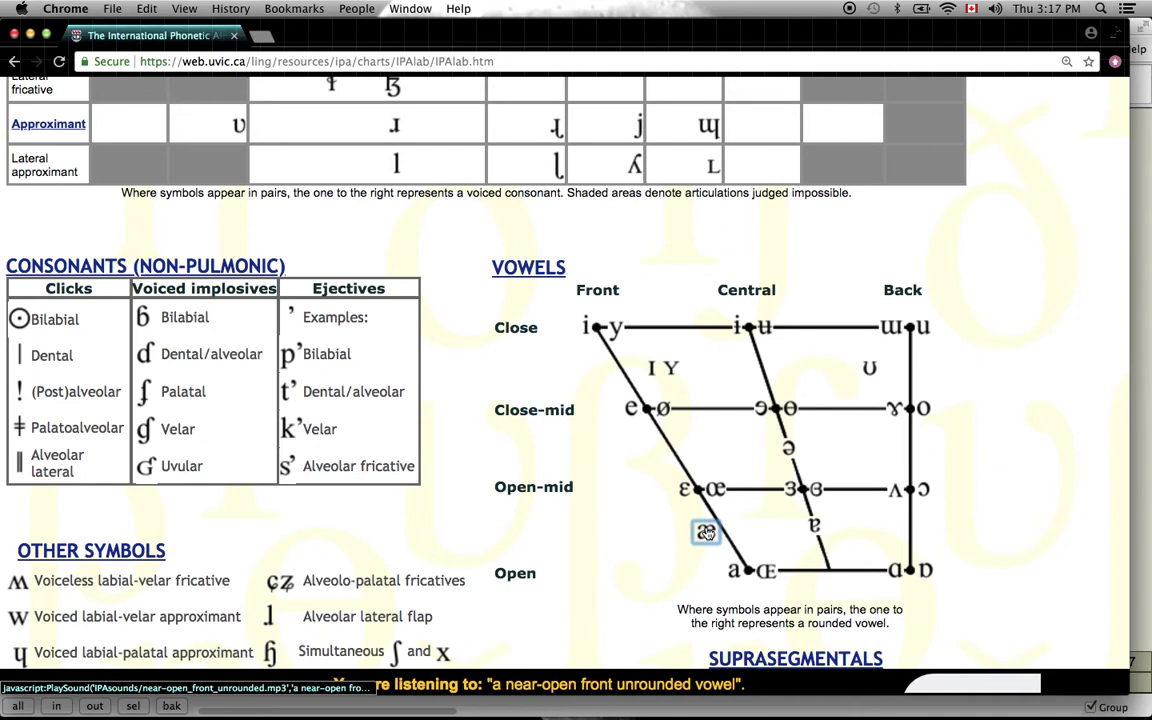
{"action": "left_click", "coordinate": [735, 575]}
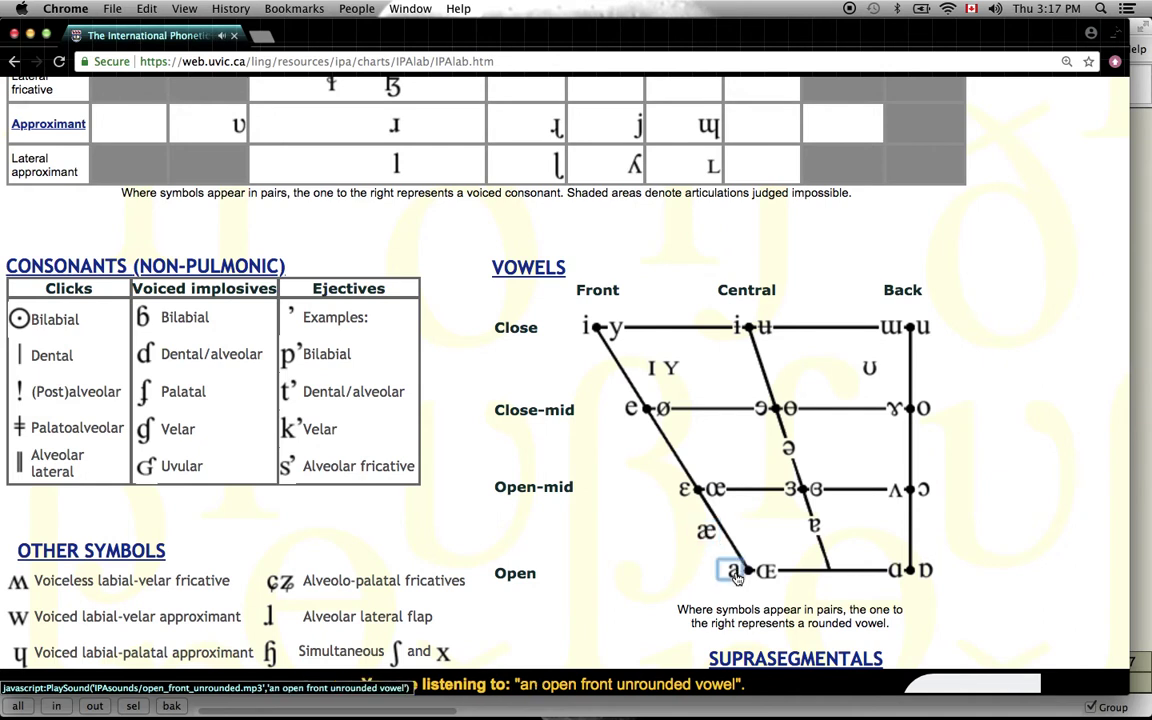
{"action": "key", "text": "super+Tab"}
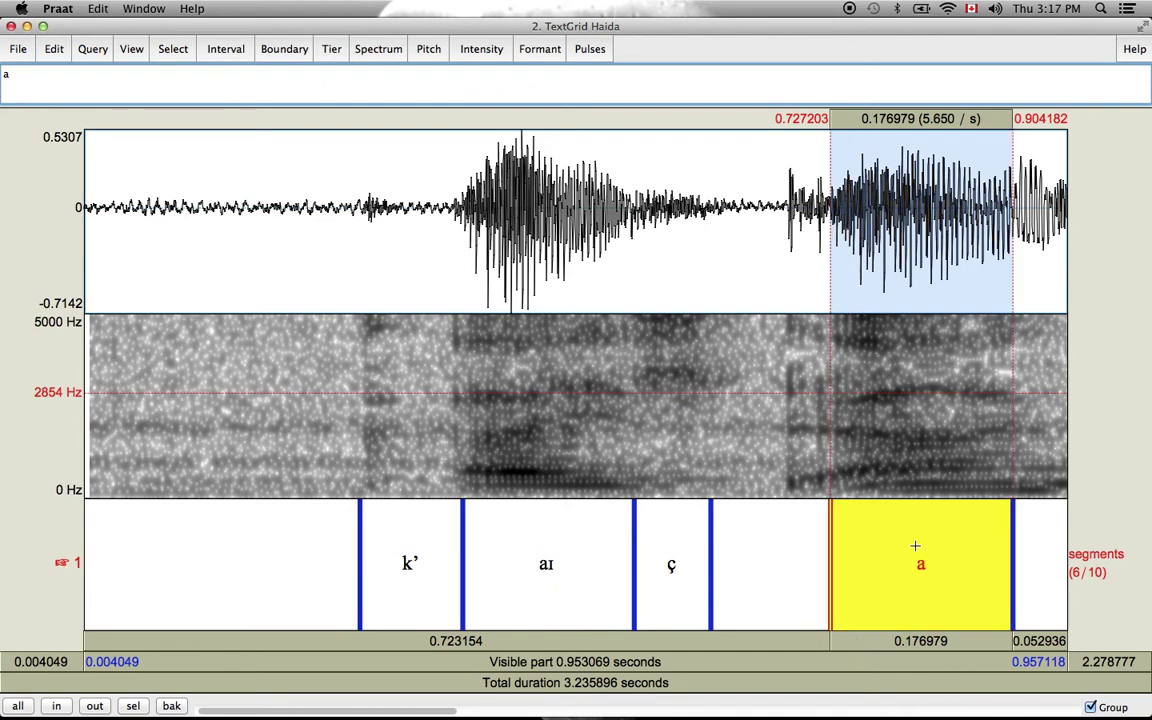
{"action": "type", "text": "/ \\ae"}
Review the ç, k’ and following empty intervals, then page right to the later recording
{"action": "left_click", "coordinate": [691, 525]}
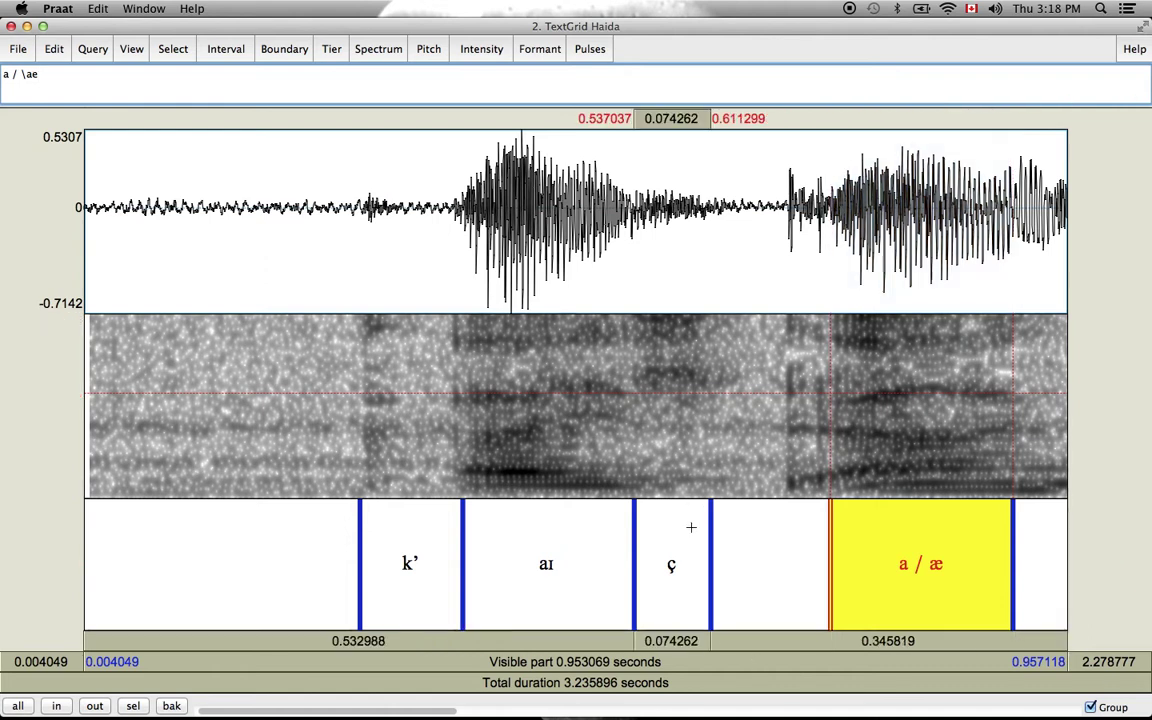
{"action": "left_click", "coordinate": [425, 547]}
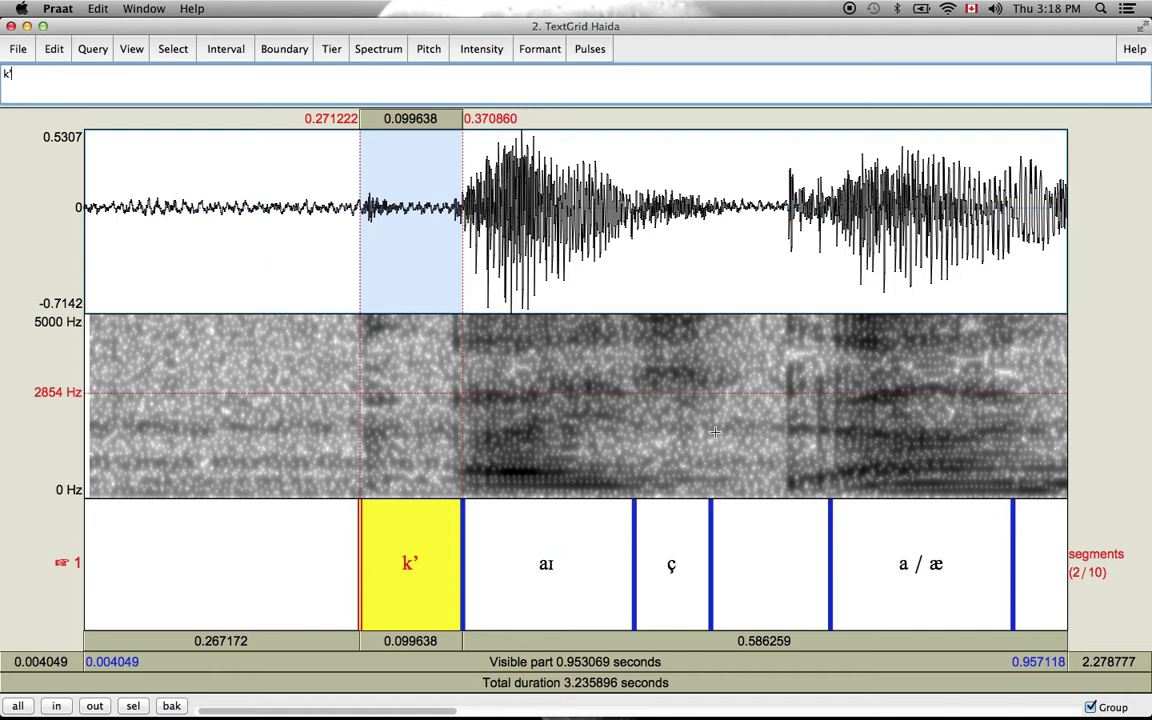
{"action": "left_click", "coordinate": [774, 553]}
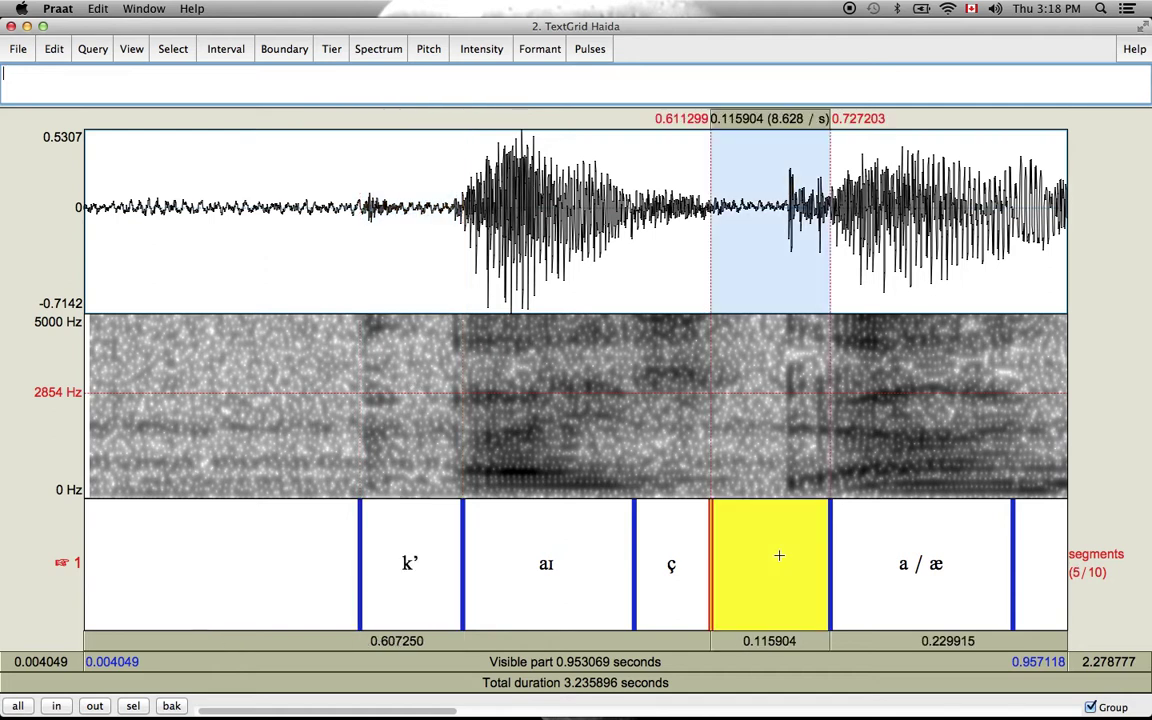
{"action": "left_click", "coordinate": [914, 712]}
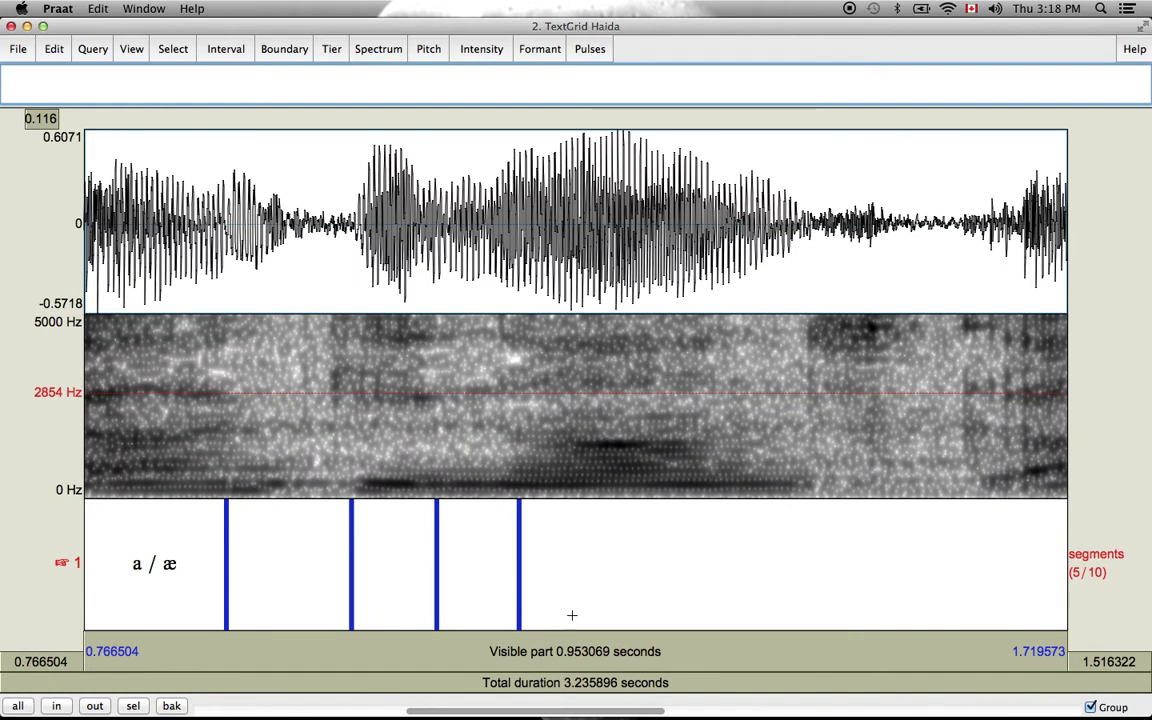
Select the short segments-tier interval spanning about 1.108–1.188 s
{"action": "left_click", "coordinate": [470, 572]}
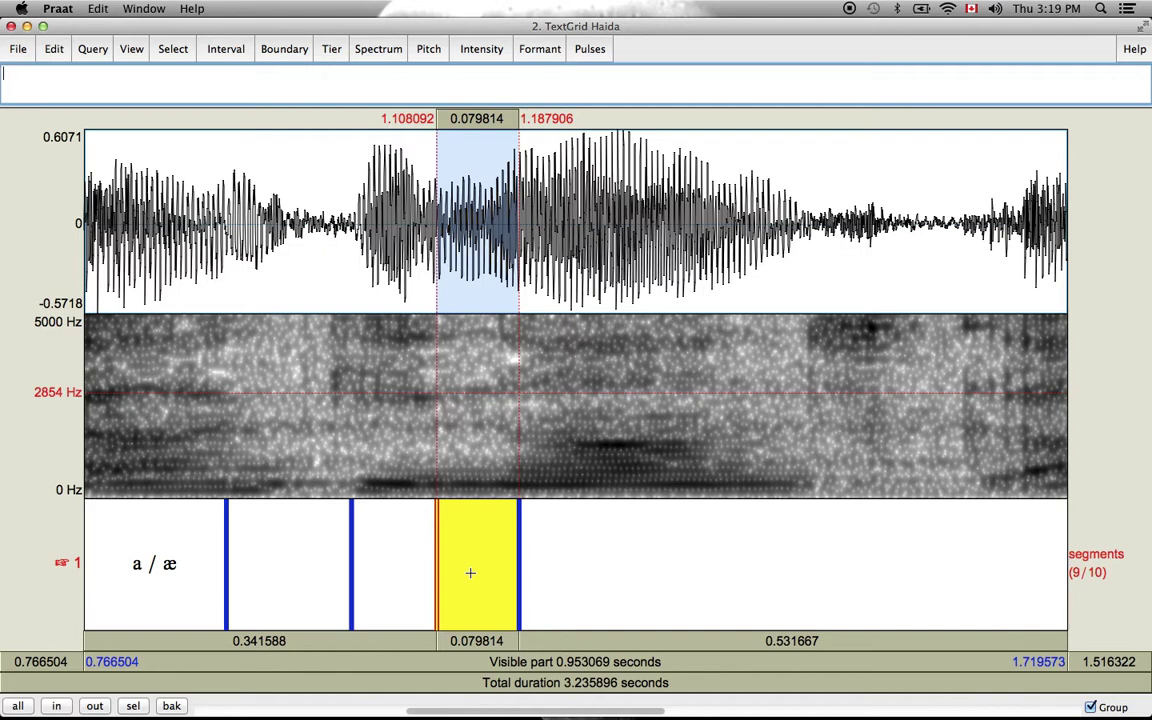
Scroll the UVic IPA chart page down to review the Diacritics table
{"action": "key", "text": "super+Tab"}
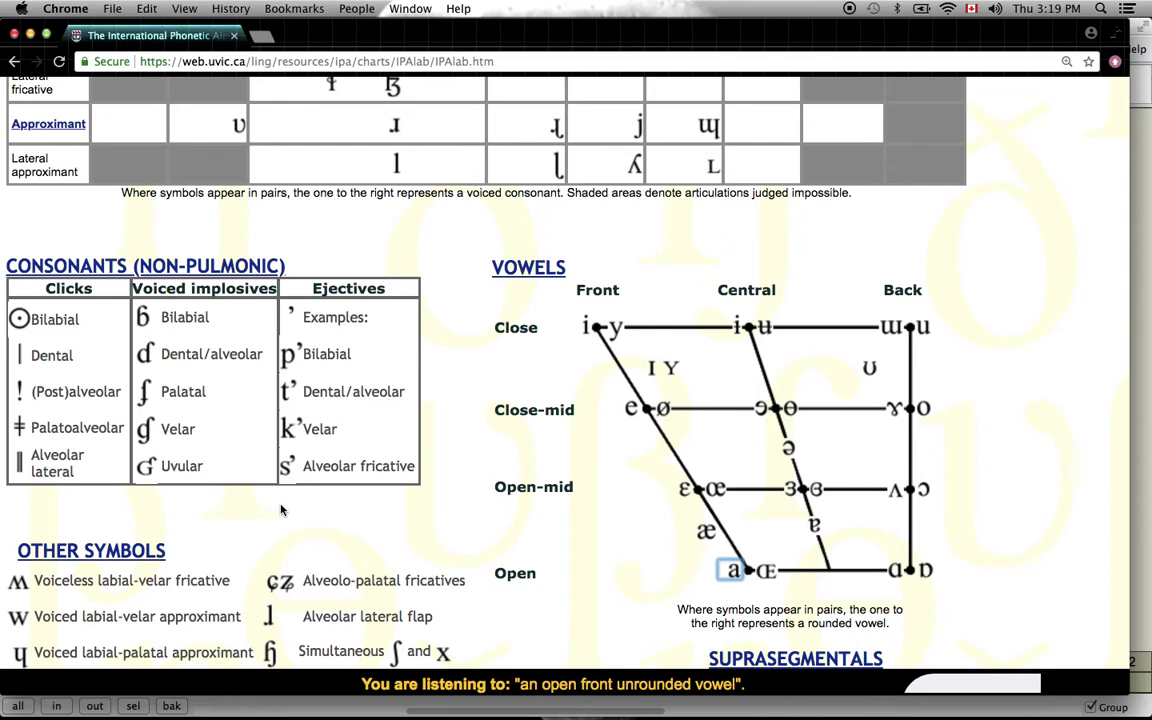
{"action": "scroll", "coordinate": [272, 385], "scroll_direction": "down", "scroll_amount": 1}
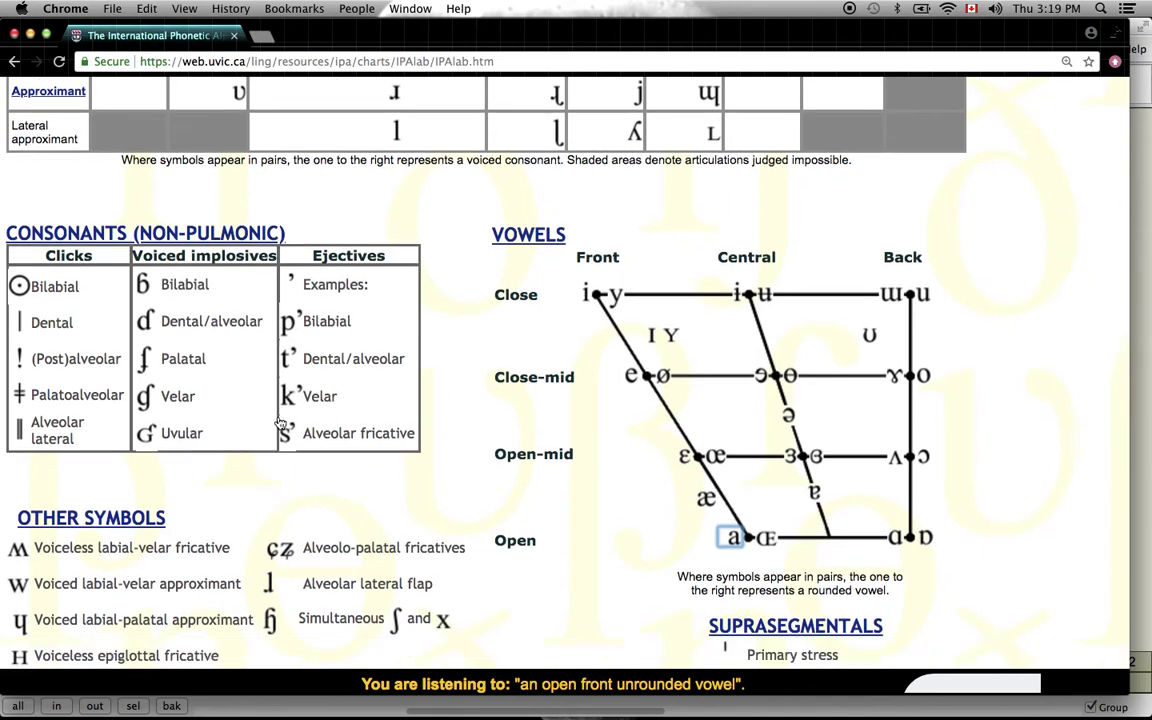
{"action": "scroll", "coordinate": [268, 533], "scroll_direction": "down", "scroll_amount": 1}
{"action": "scroll", "coordinate": [268, 533], "scroll_direction": "down", "scroll_amount": 14}
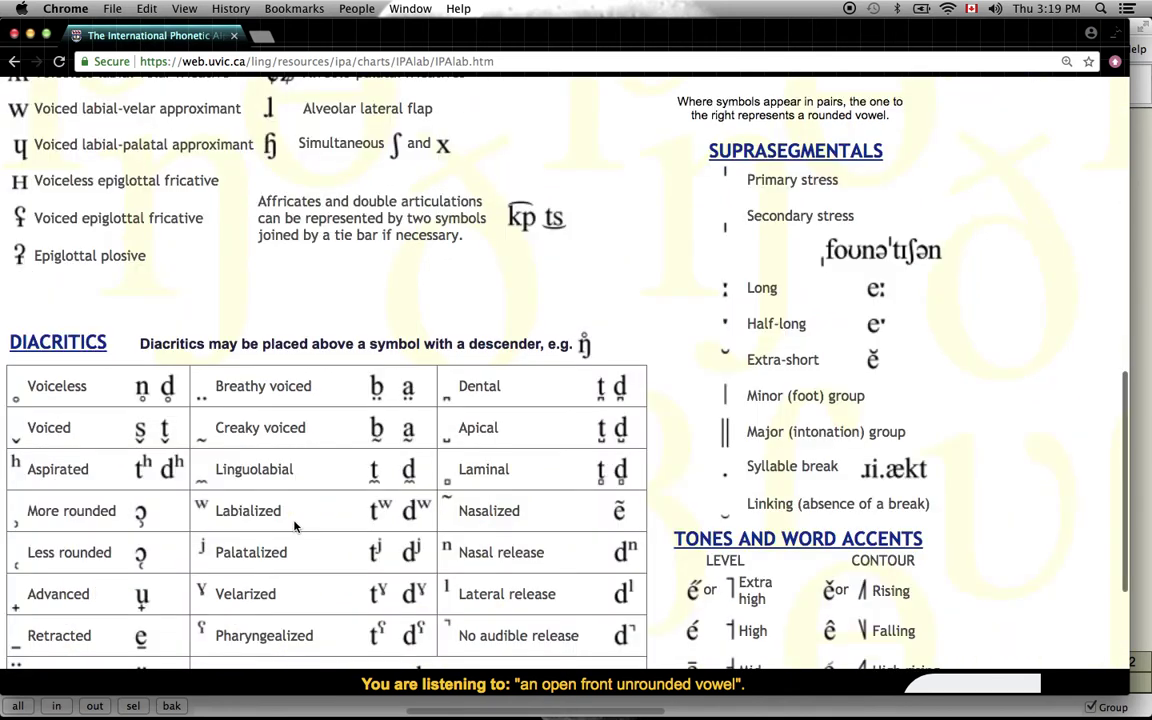
{"action": "scroll", "coordinate": [296, 527], "scroll_direction": "down", "scroll_amount": 4}
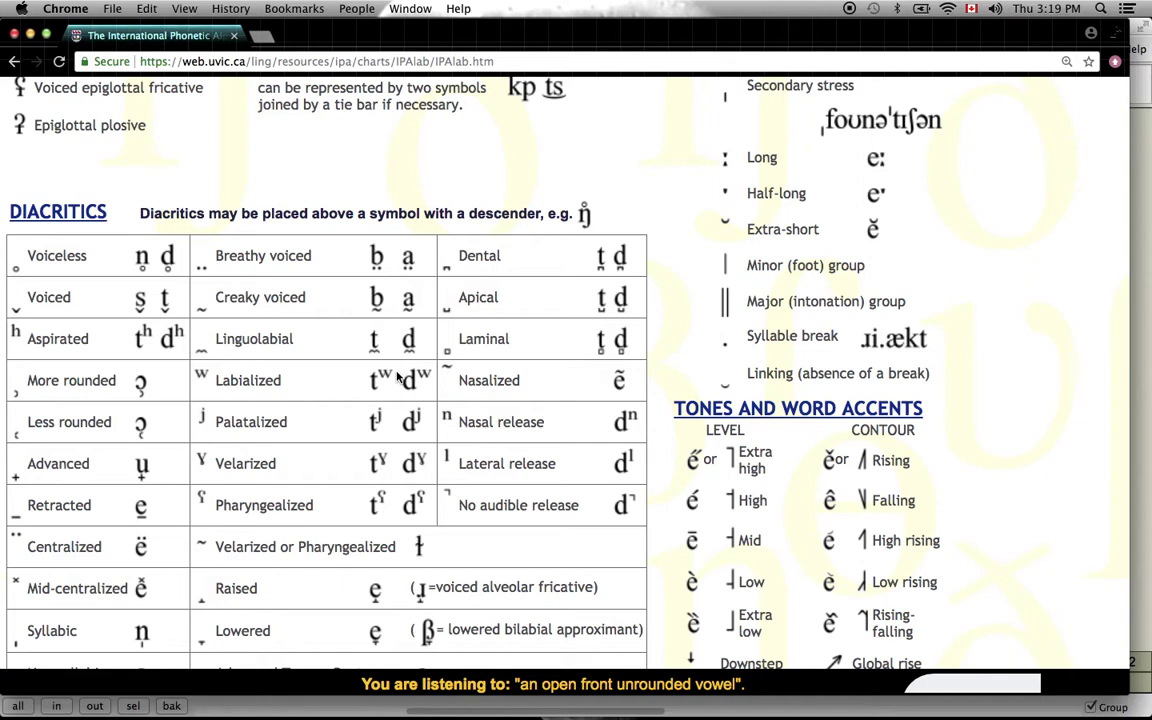
{"action": "scroll", "coordinate": [398, 377], "scroll_direction": "up", "scroll_amount": 5}
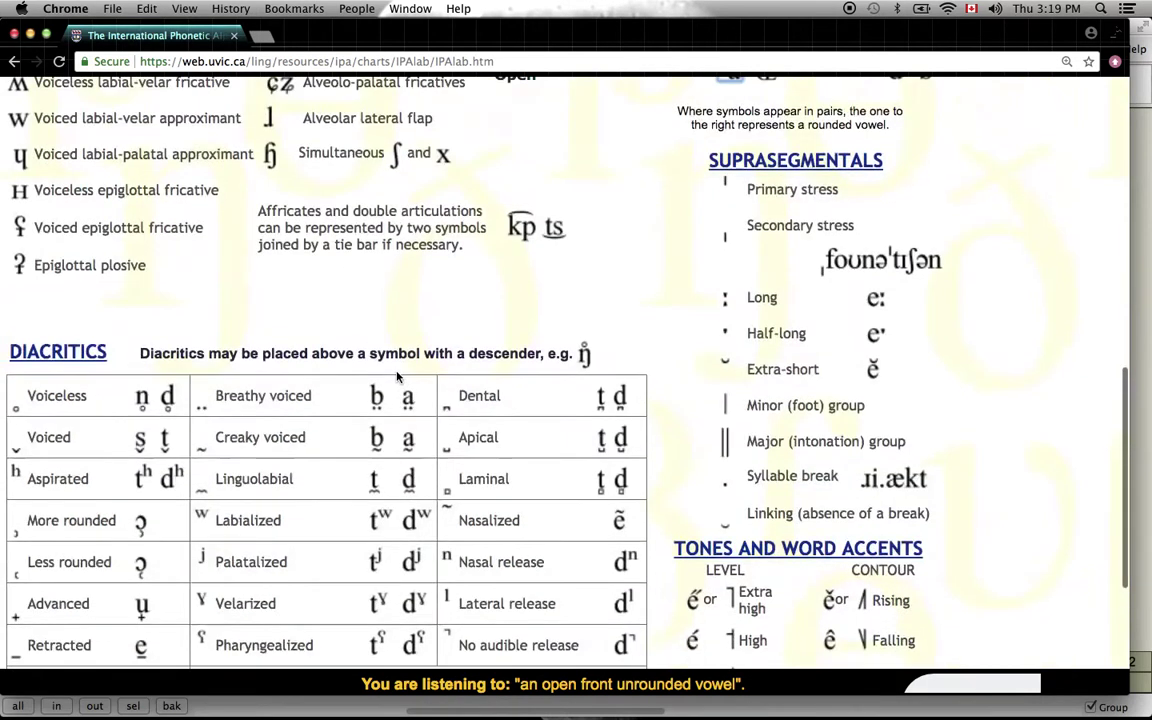
{"action": "scroll", "coordinate": [398, 370], "scroll_direction": "up", "scroll_amount": 2}
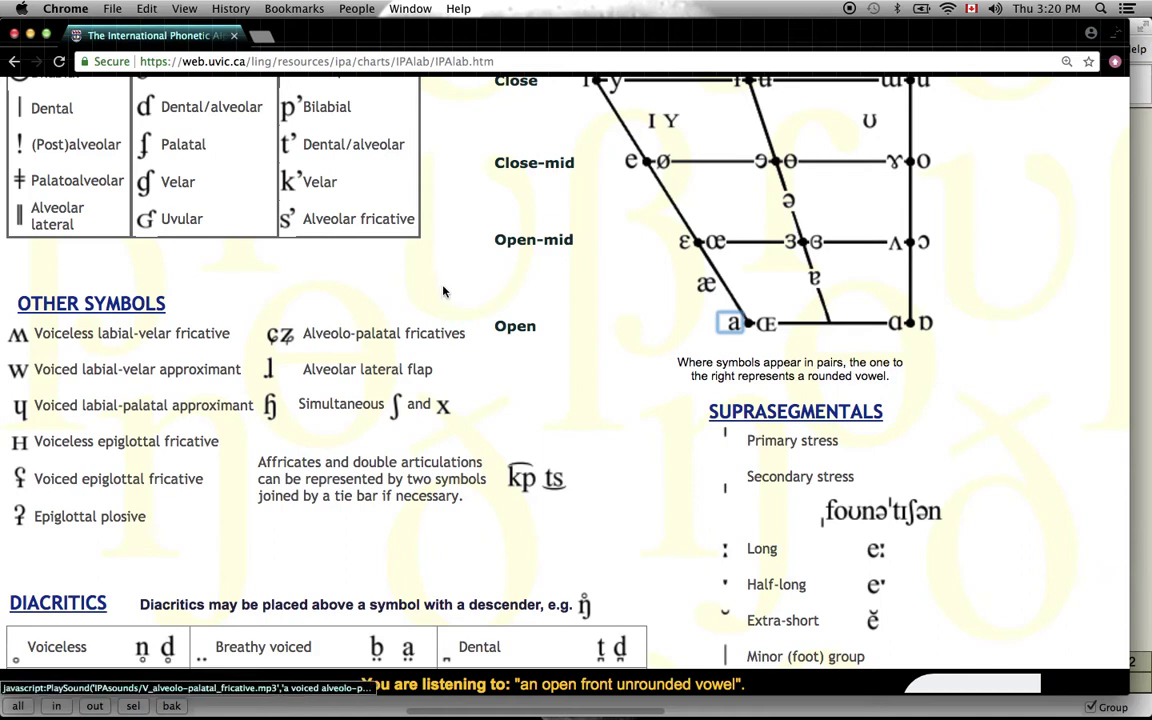
{"action": "scroll", "coordinate": [445, 291], "scroll_direction": "up", "scroll_amount": 2}
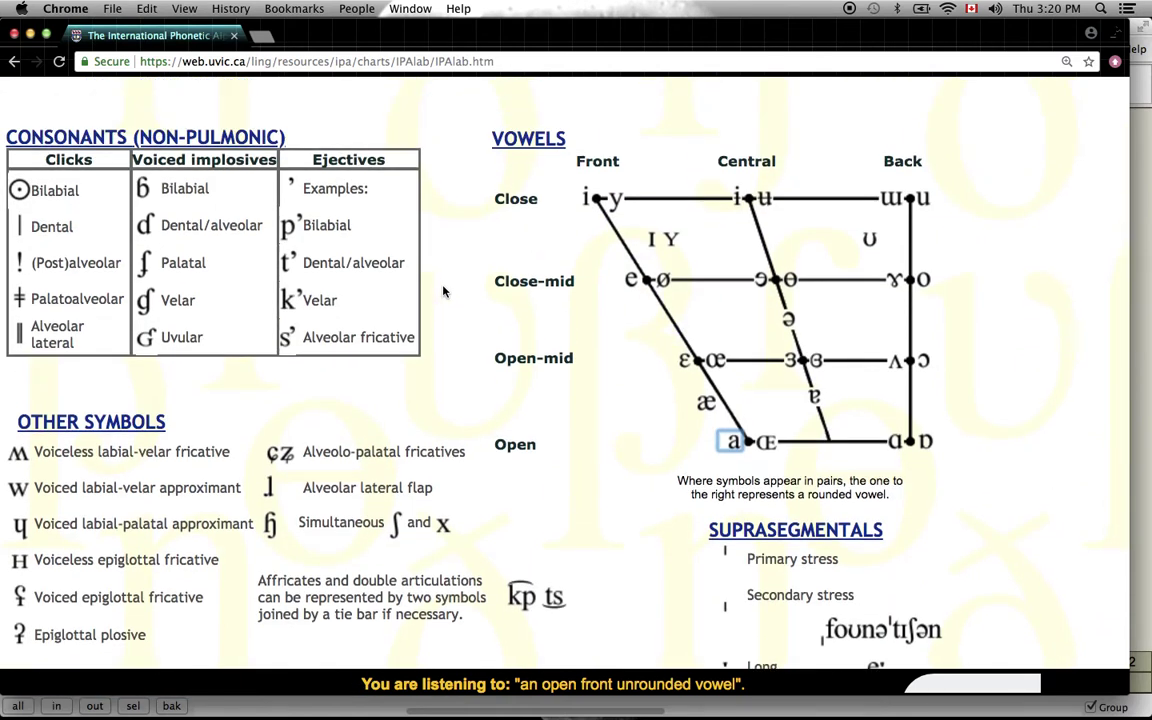
{"action": "scroll", "coordinate": [445, 291], "scroll_direction": "up", "scroll_amount": 5}
{"action": "scroll", "coordinate": [445, 291], "scroll_direction": "up", "scroll_amount": 3}
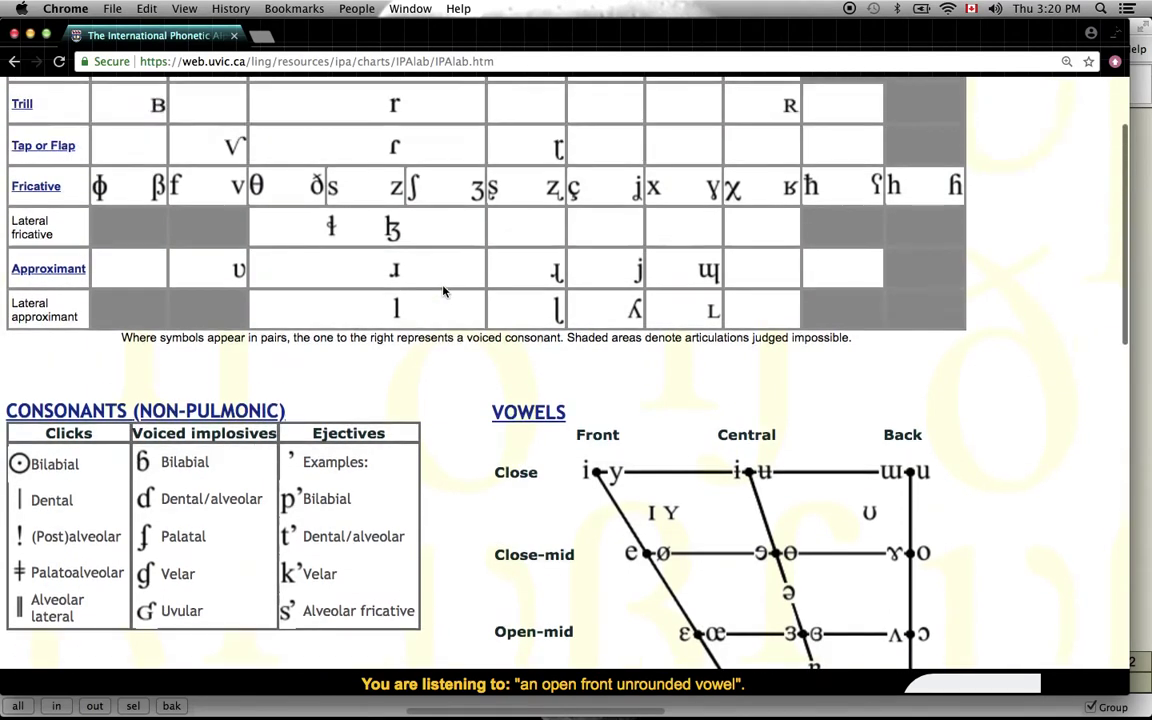
{"action": "scroll", "coordinate": [445, 291], "scroll_direction": "up", "scroll_amount": 1}
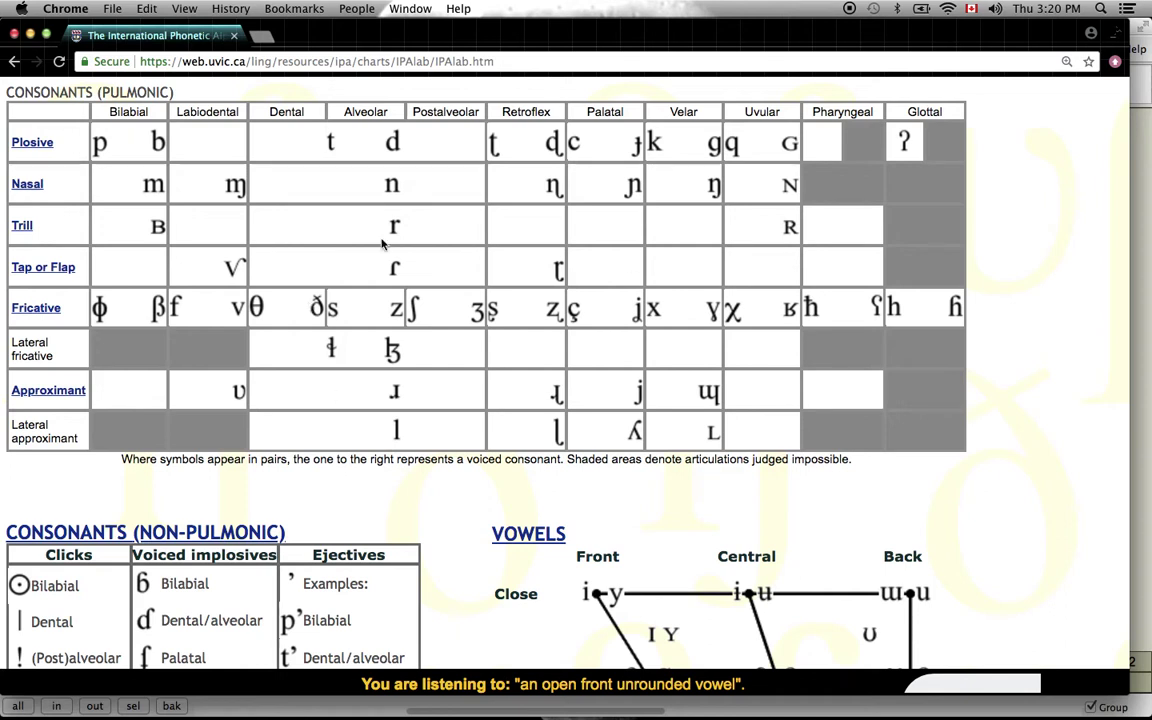
{"action": "scroll", "coordinate": [333, 234], "scroll_direction": "down", "scroll_amount": 3}
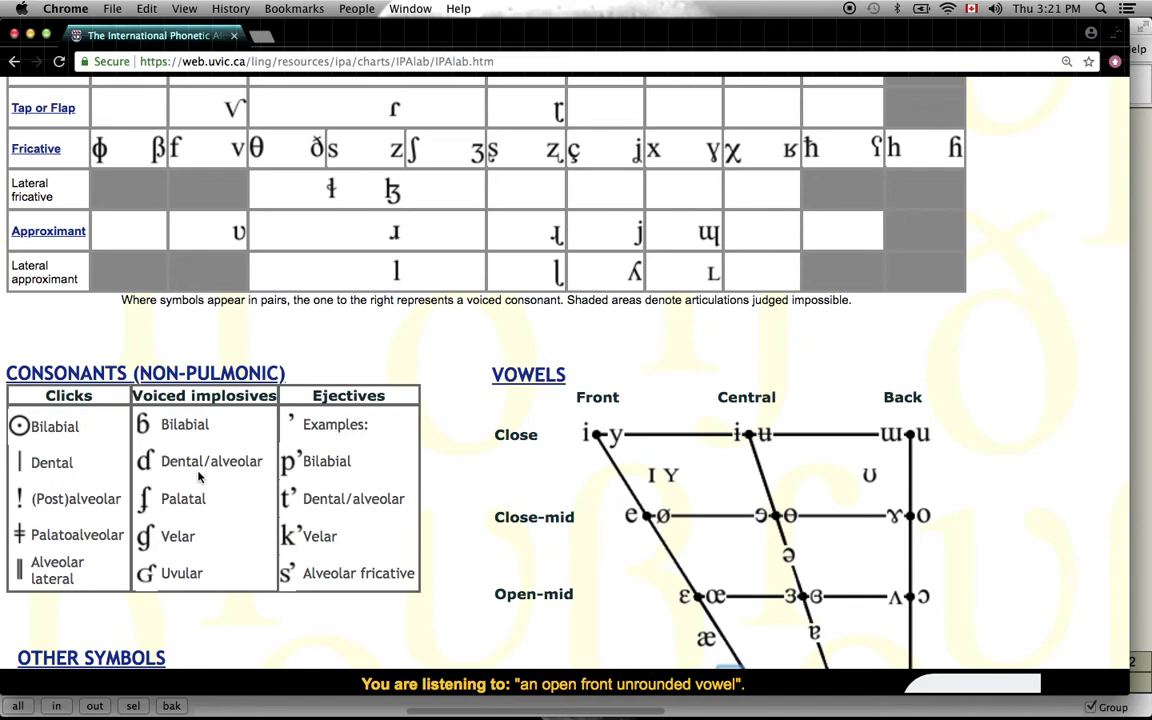
{"action": "scroll", "coordinate": [198, 477], "scroll_direction": "up", "scroll_amount": 3}
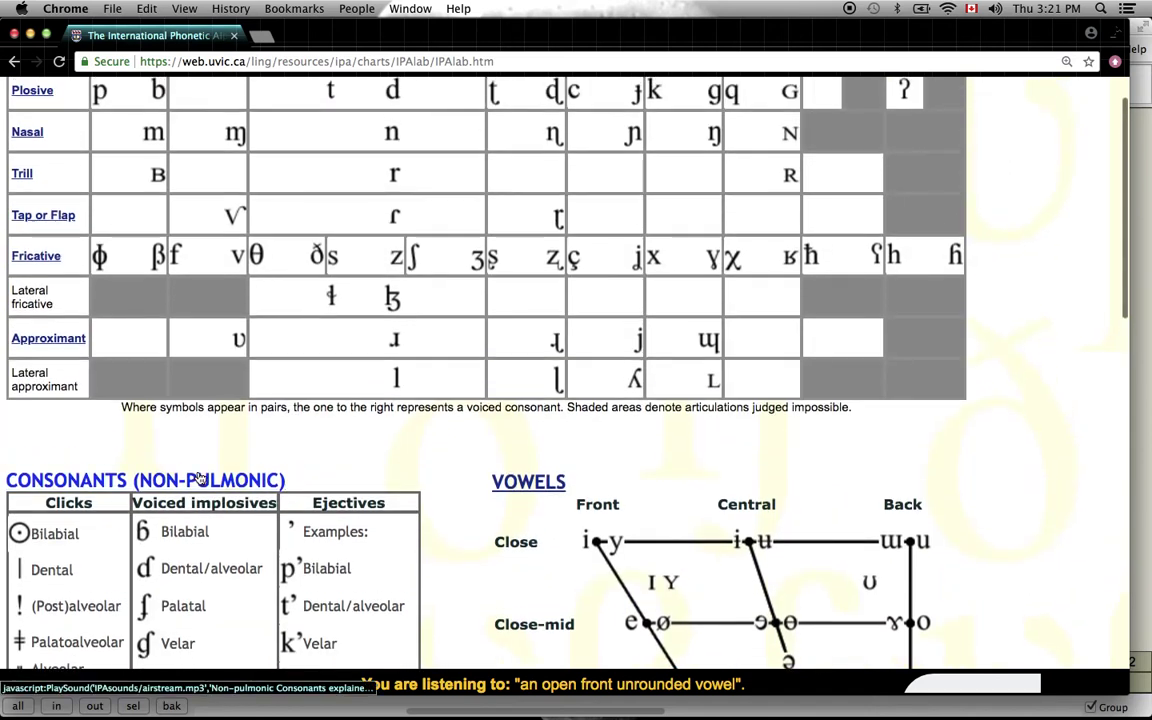
{"action": "scroll", "coordinate": [198, 477], "scroll_direction": "down", "scroll_amount": 7}
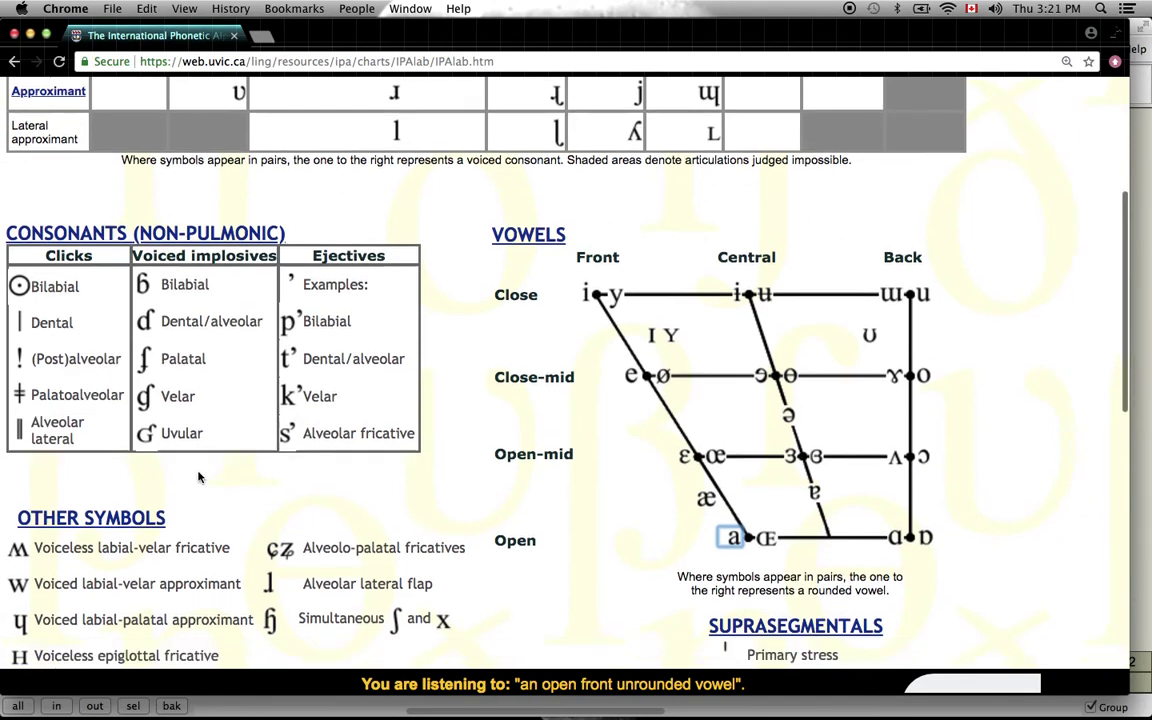
{"action": "scroll", "coordinate": [198, 477], "scroll_direction": "down", "scroll_amount": 1}
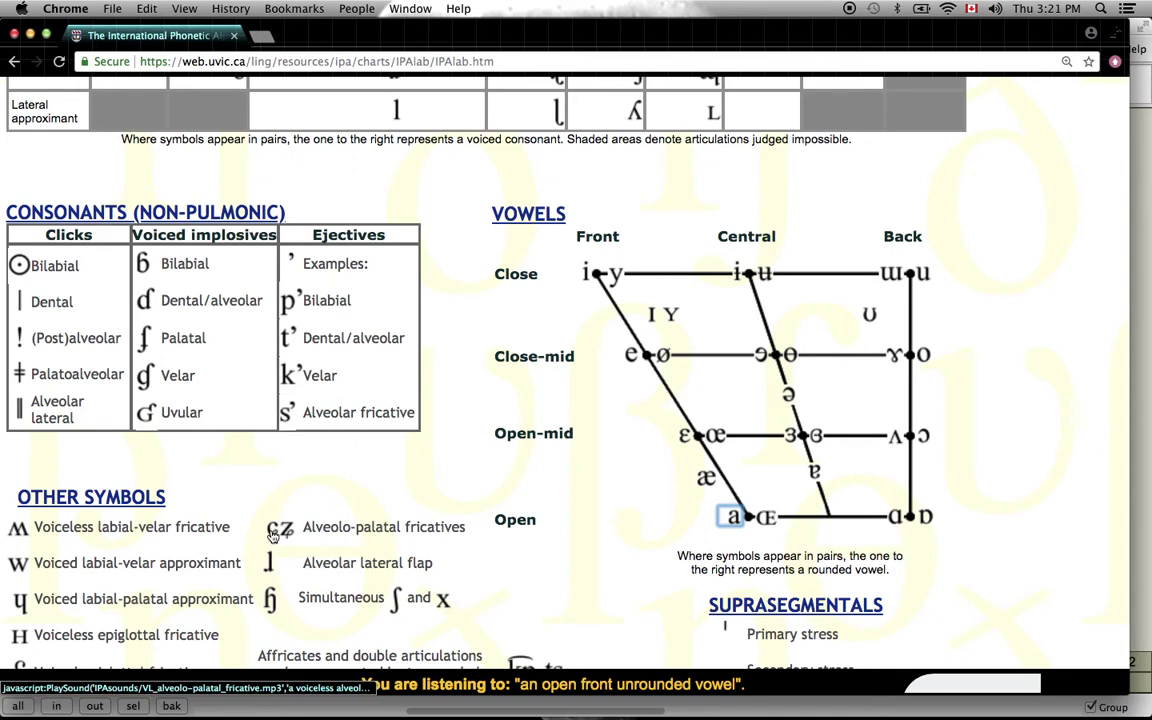
{"action": "scroll", "coordinate": [272, 535], "scroll_direction": "down", "scroll_amount": 4}
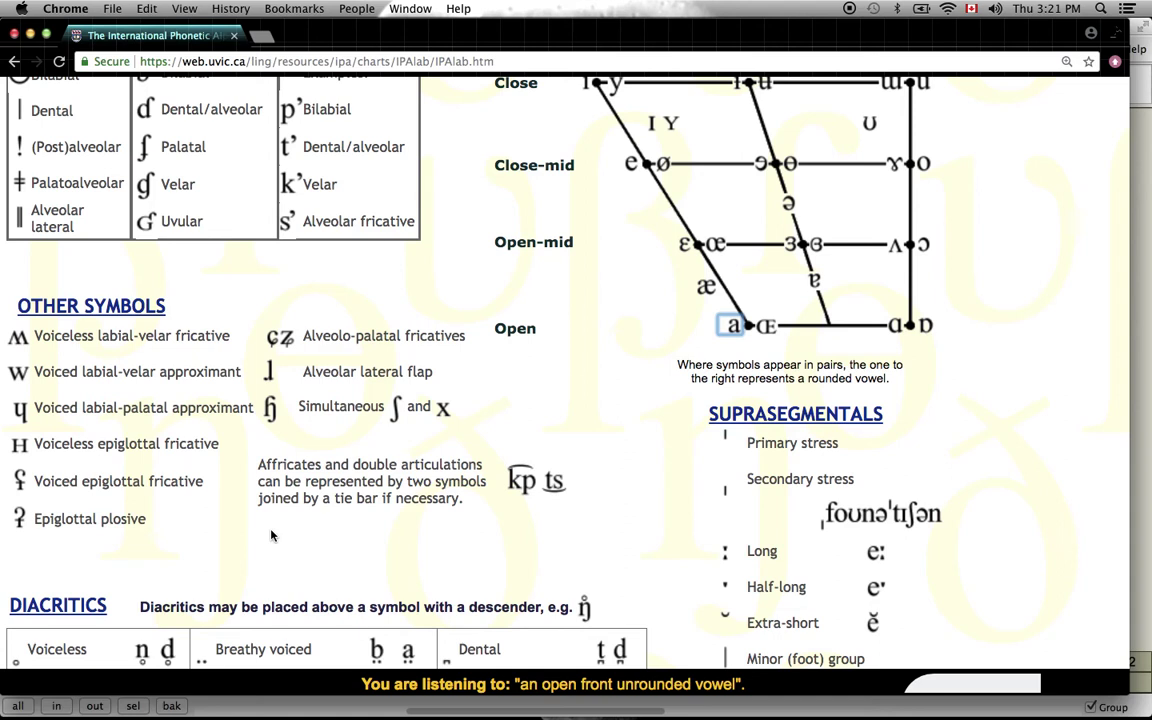
{"action": "scroll", "coordinate": [270, 536], "scroll_direction": "down", "scroll_amount": 5}
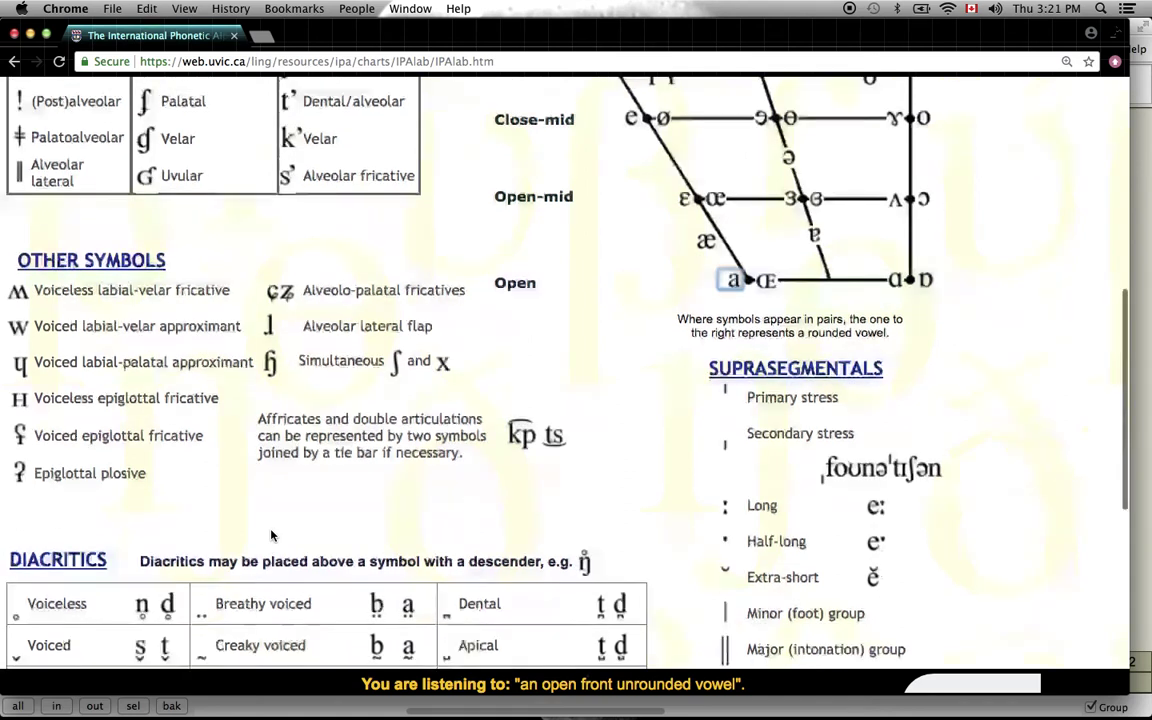
{"action": "scroll", "coordinate": [270, 536], "scroll_direction": "down", "scroll_amount": 4}
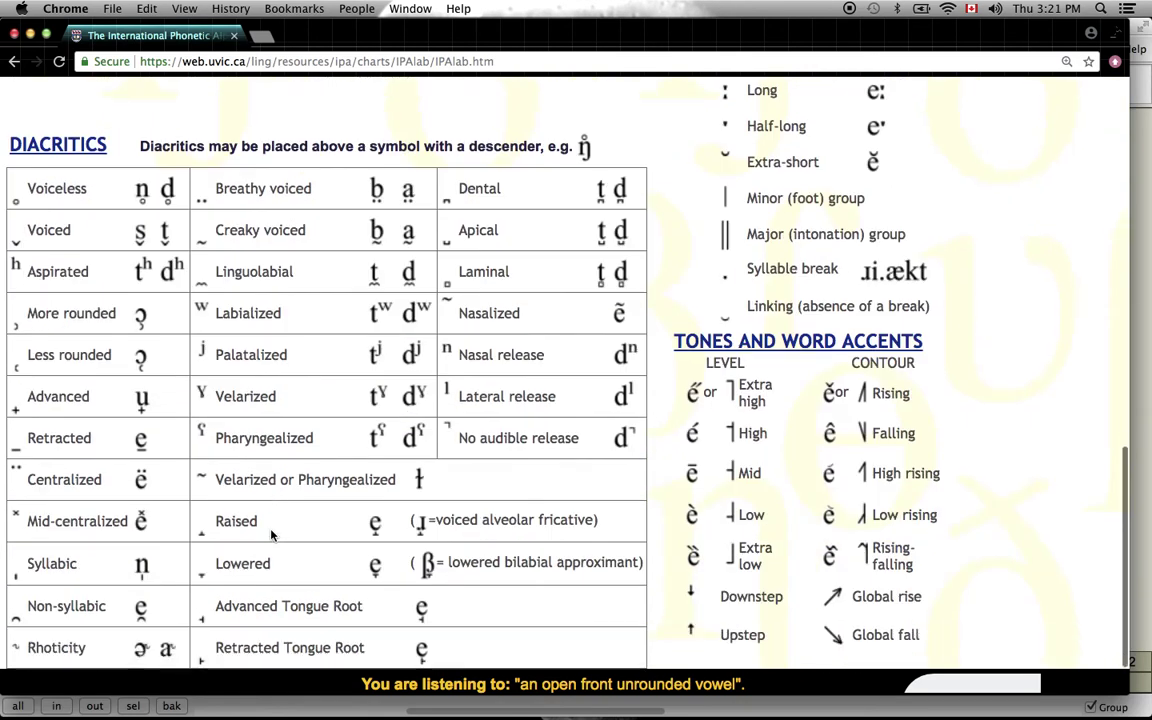